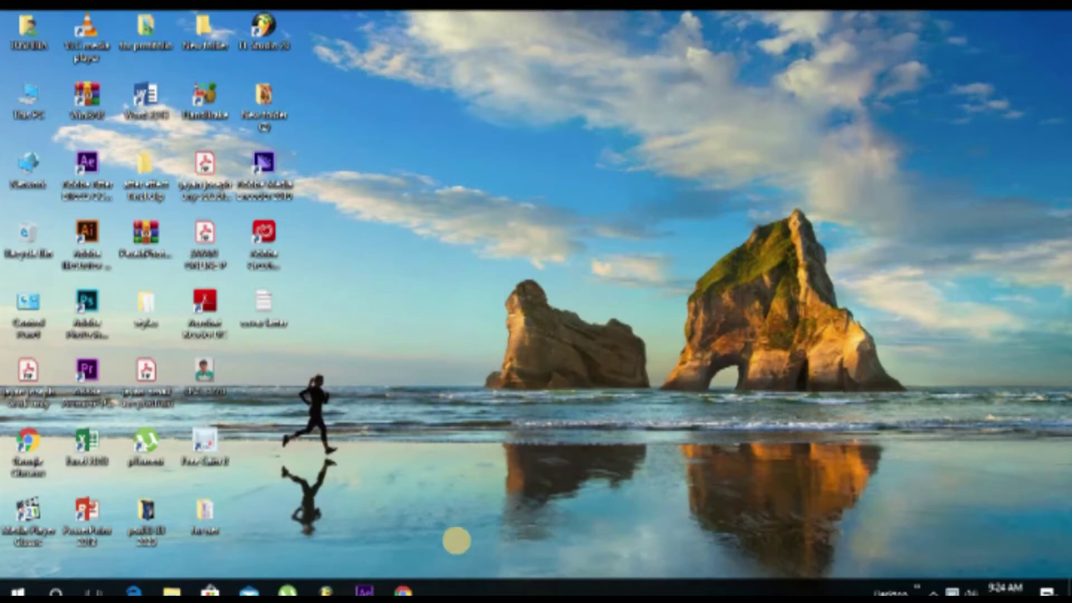
Restore the After Effects window showing the untitled project with the empty Comp 1
click(365, 589)
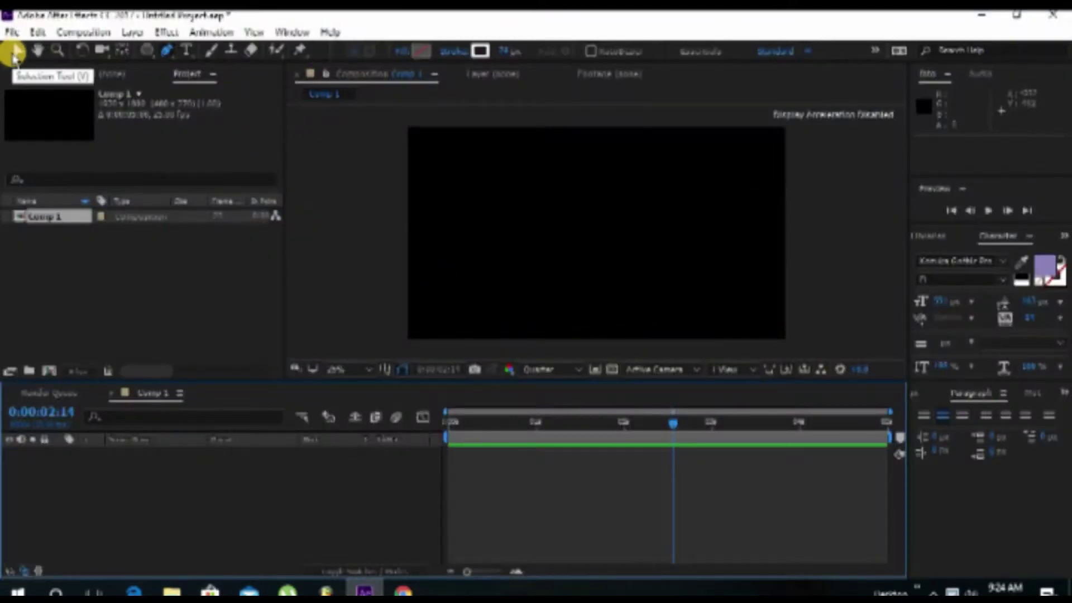
Set the shape fill colour to red
click(423, 53)
drag(256, 207, 389, 234)
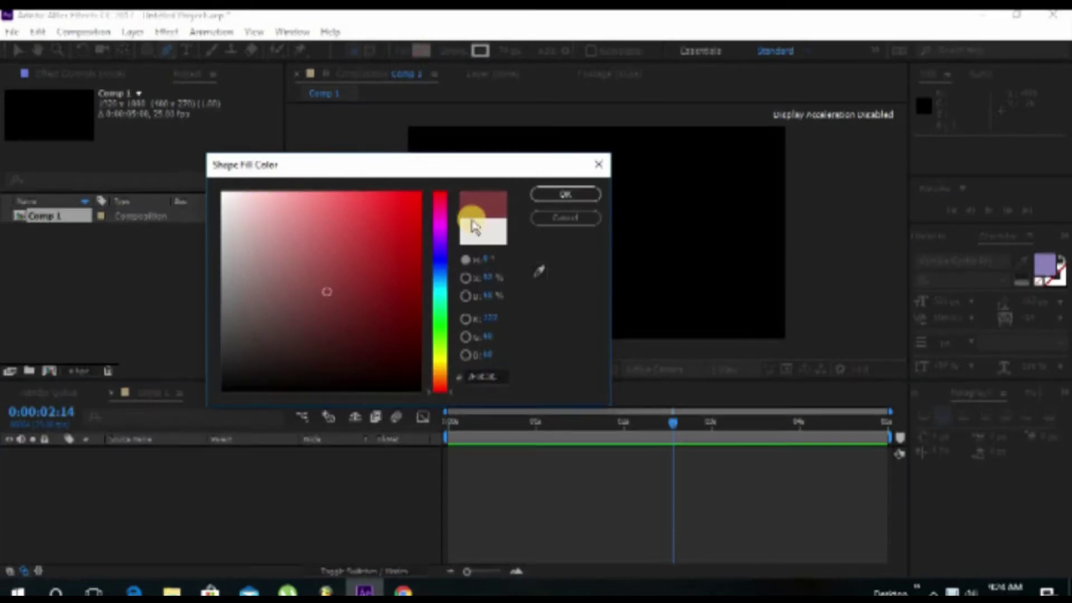
click(584, 198)
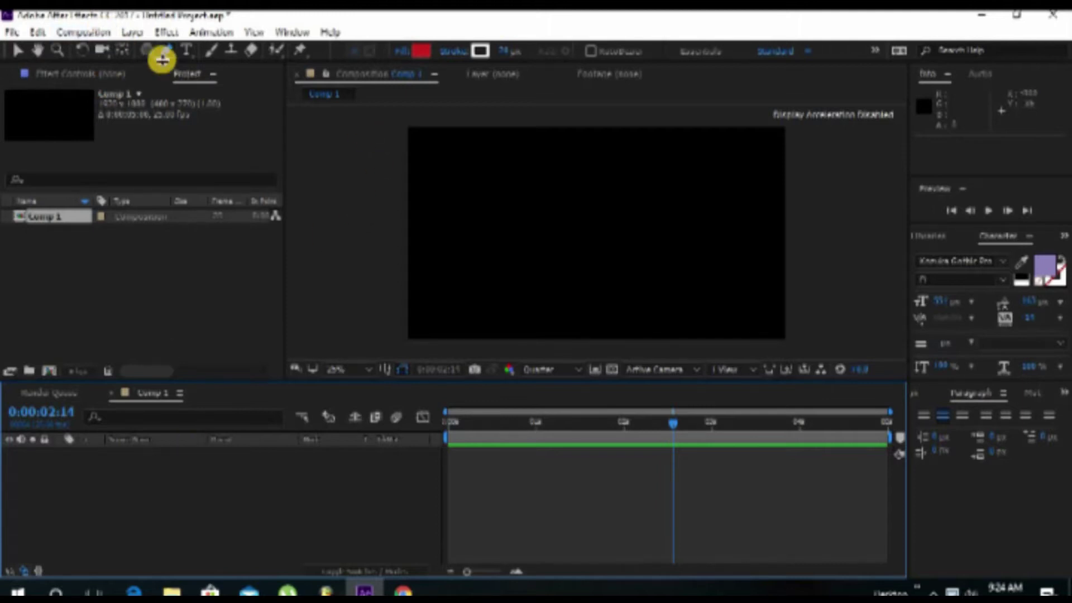
Create a full-frame rectangle shape layer and set its stroke to None
drag(147, 50, 185, 62)
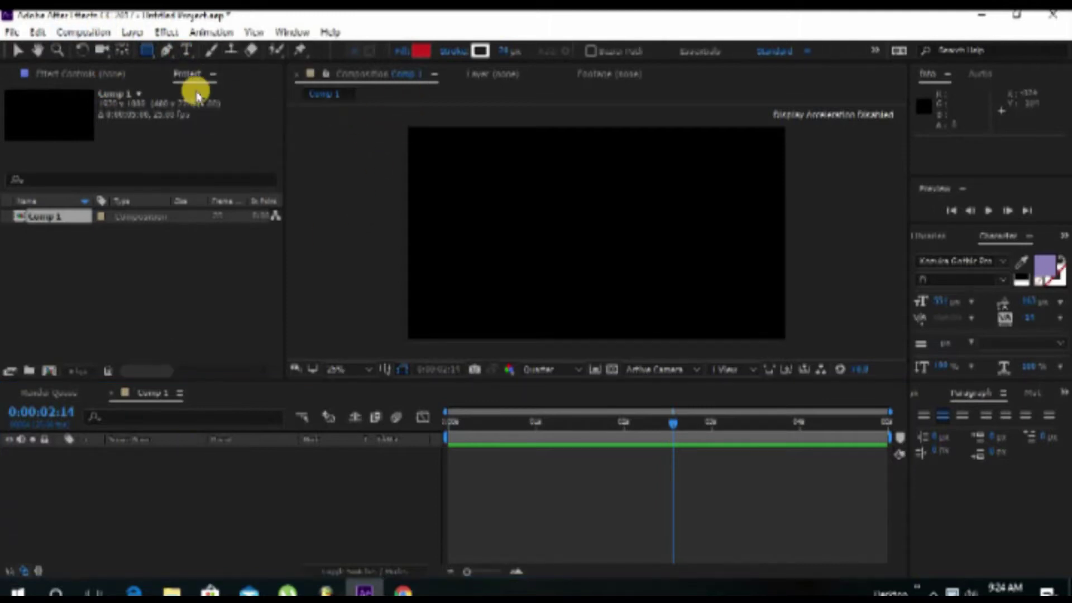
double_click(147, 49)
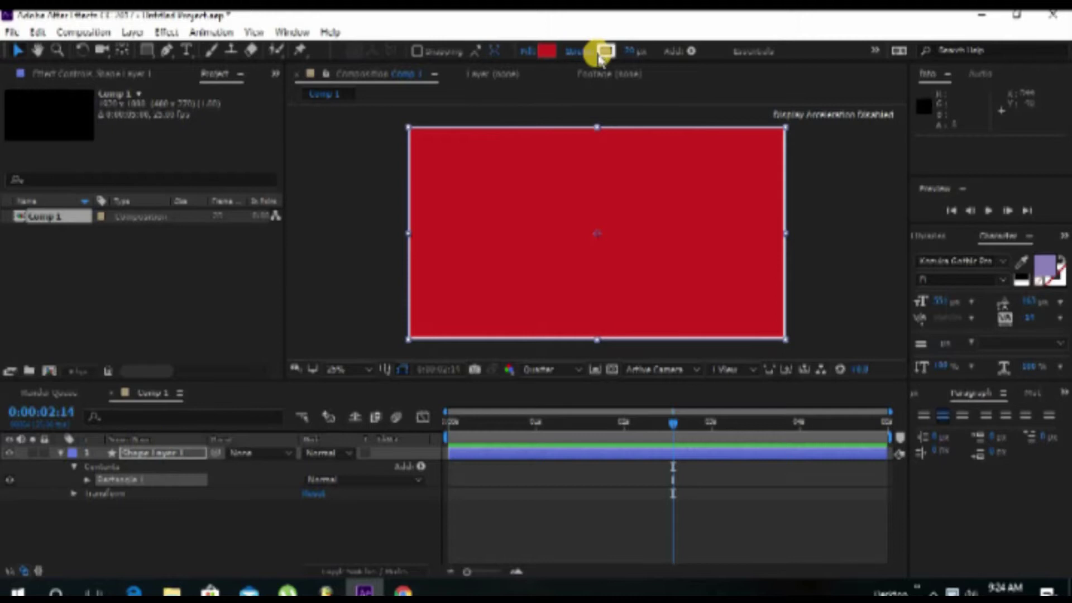
click(604, 51)
click(455, 256)
click(507, 349)
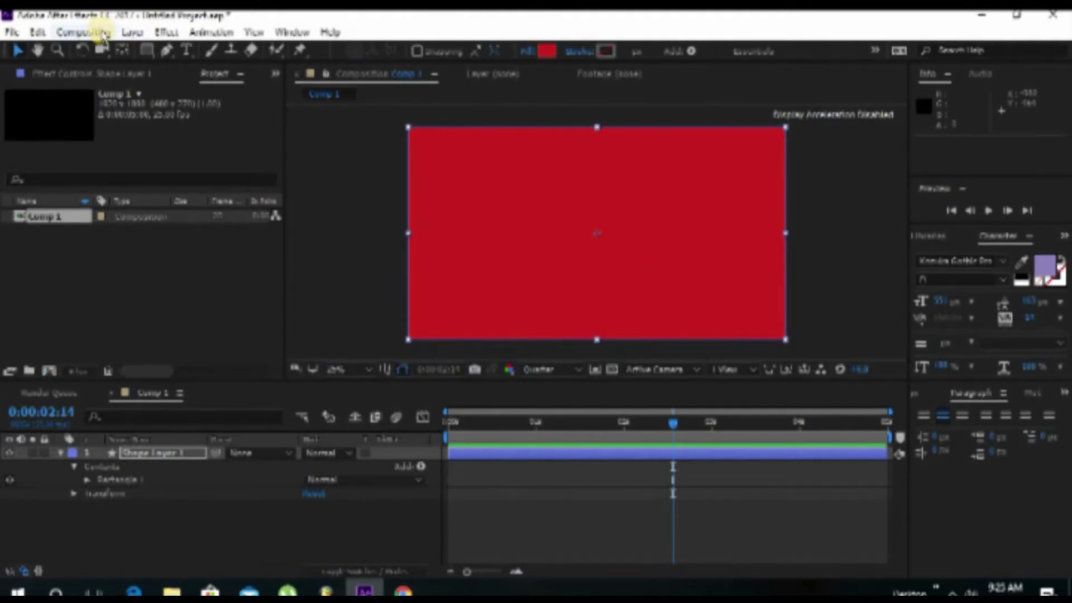
Apply Generate > Gradient Ramp to Shape Layer 1 and set Ramp Shape to Radial Ramp
click(132, 33)
mouse_move(100, 39)
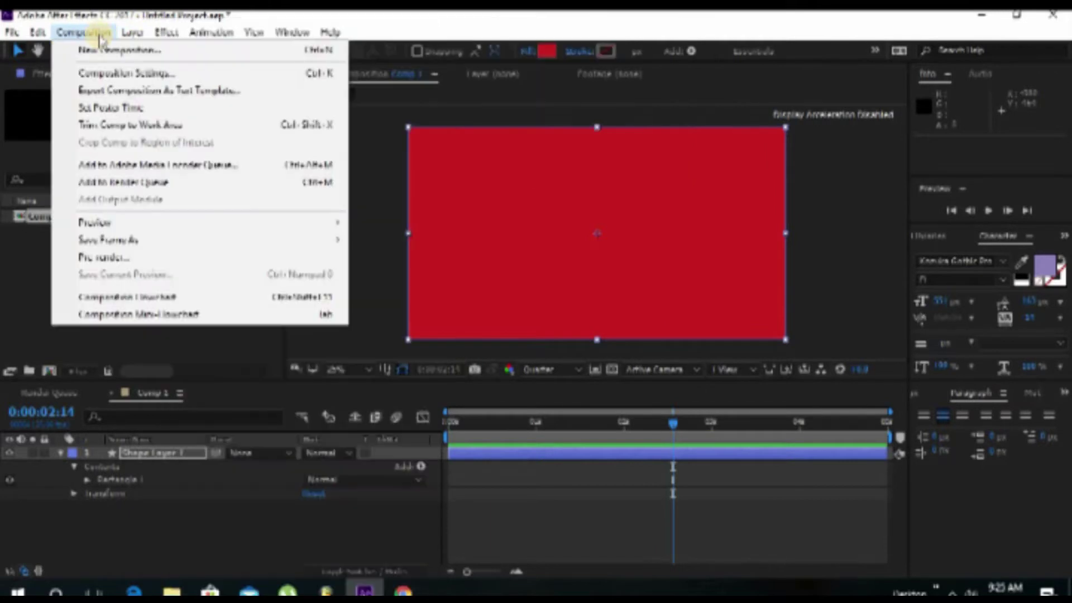
click(267, 342)
click(156, 34)
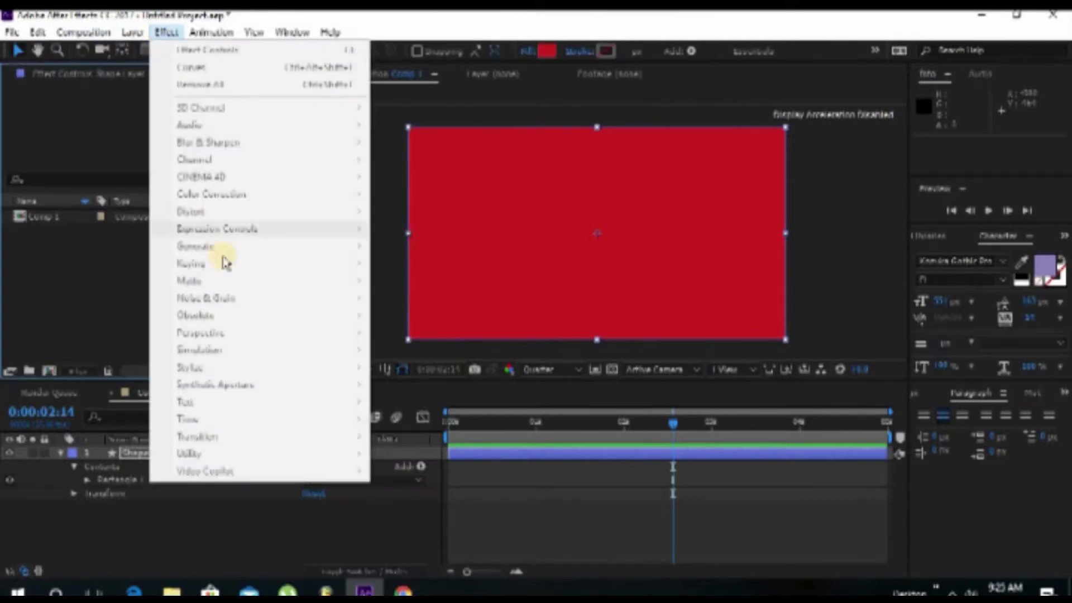
click(459, 226)
click(61, 453)
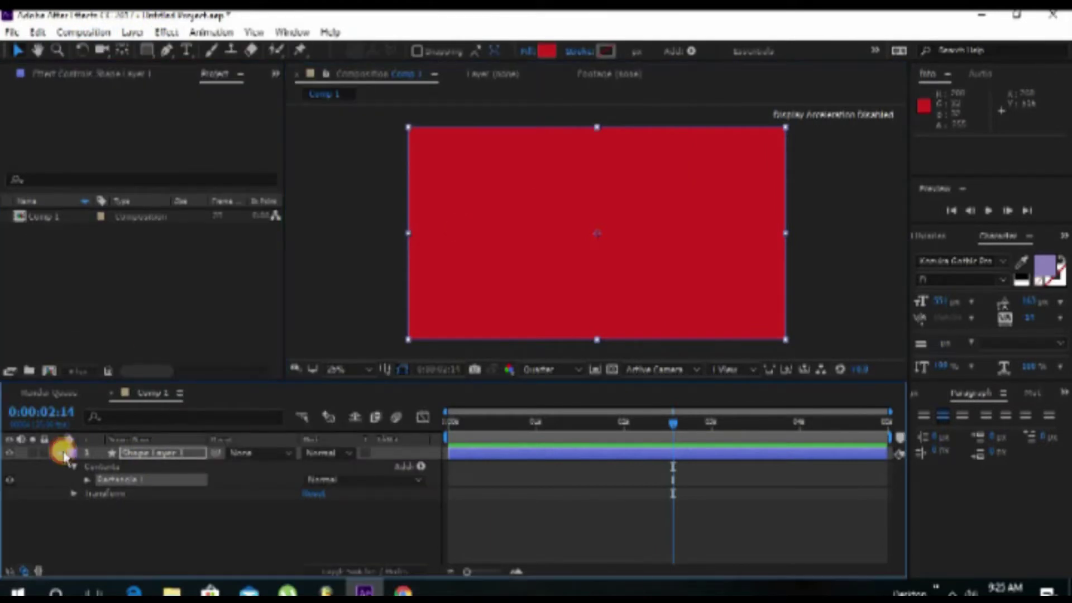
click(165, 34)
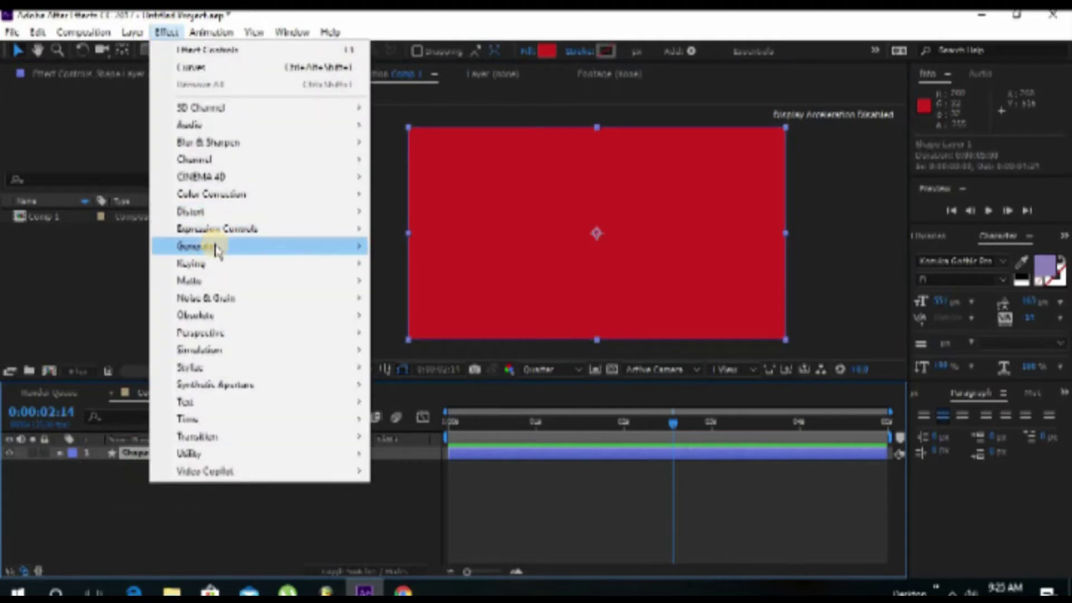
mouse_move(212, 245)
click(429, 461)
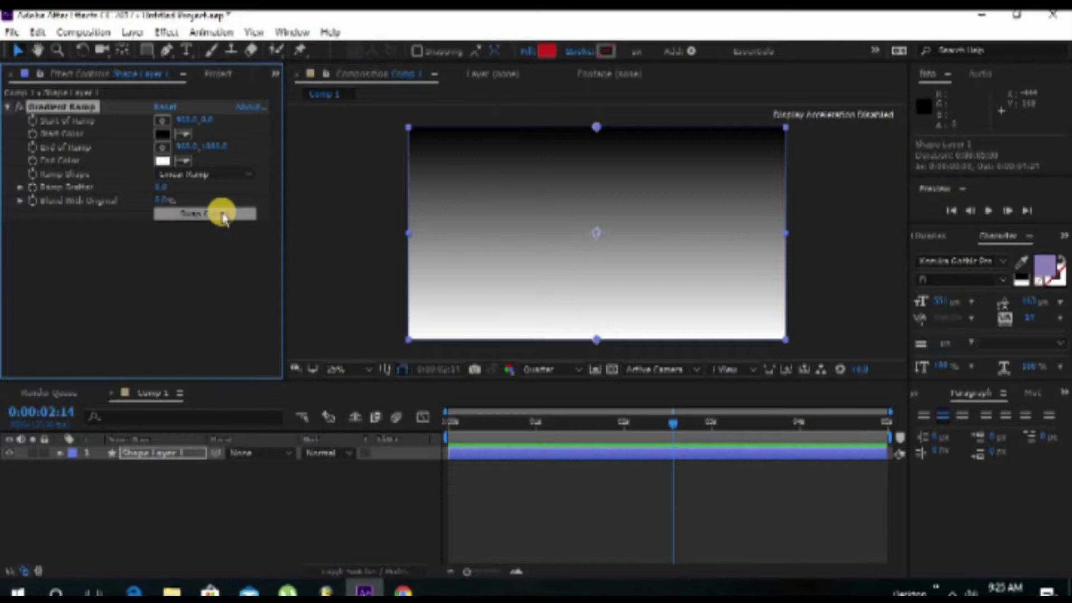
click(239, 175)
click(219, 210)
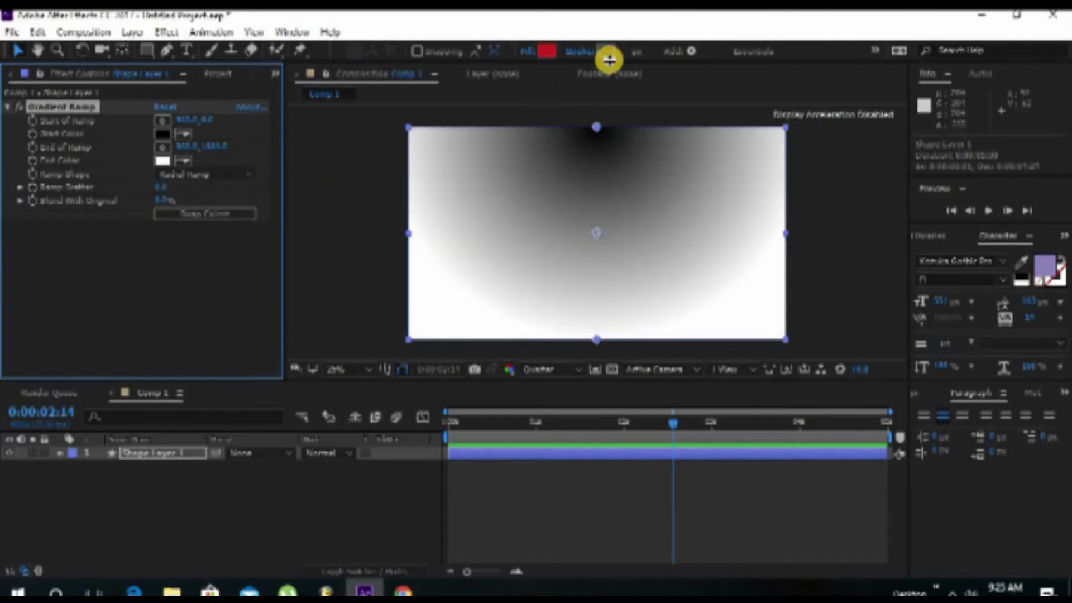
Set the ramp's Start Color to dark red, undoing an accidental layer move
click(162, 134)
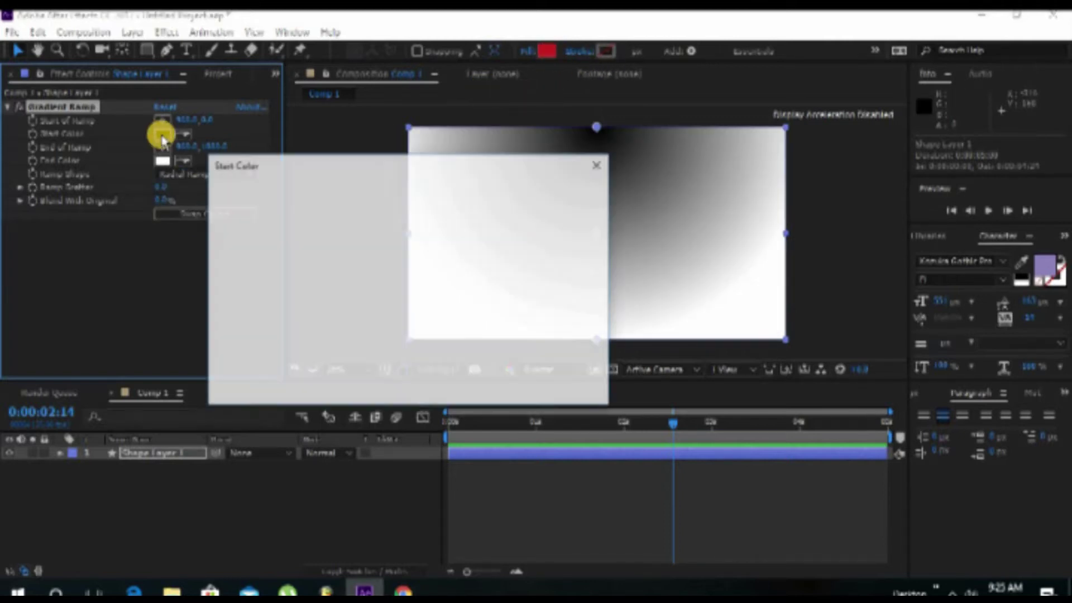
click(409, 323)
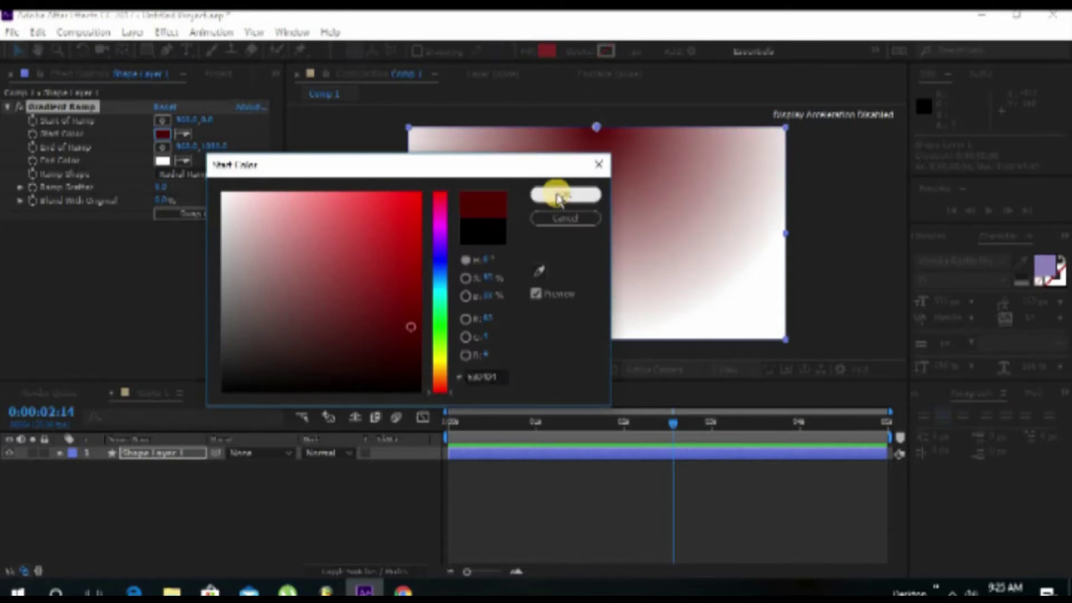
click(558, 193)
drag(599, 235, 581, 224)
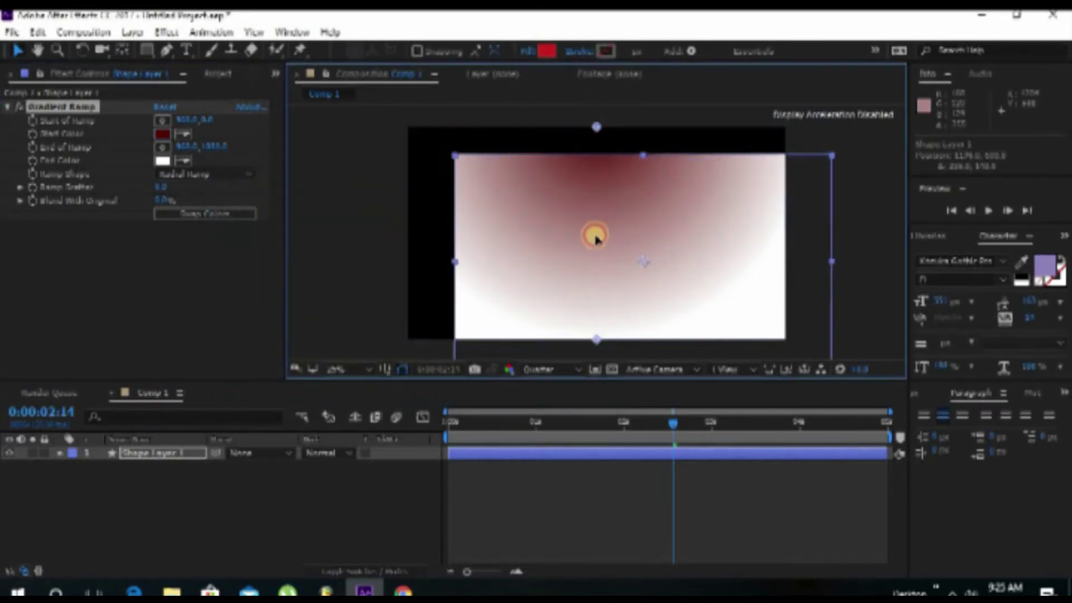
key(ctrl+z)
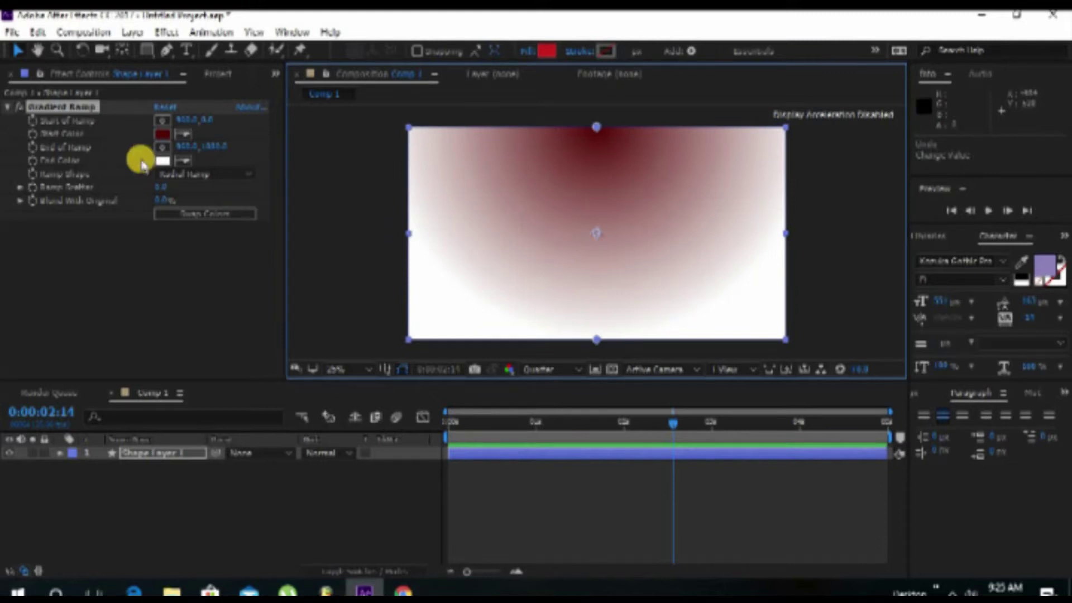
Place the ramp start point at the composition centre and the end point far down-right
drag(593, 127, 590, 175)
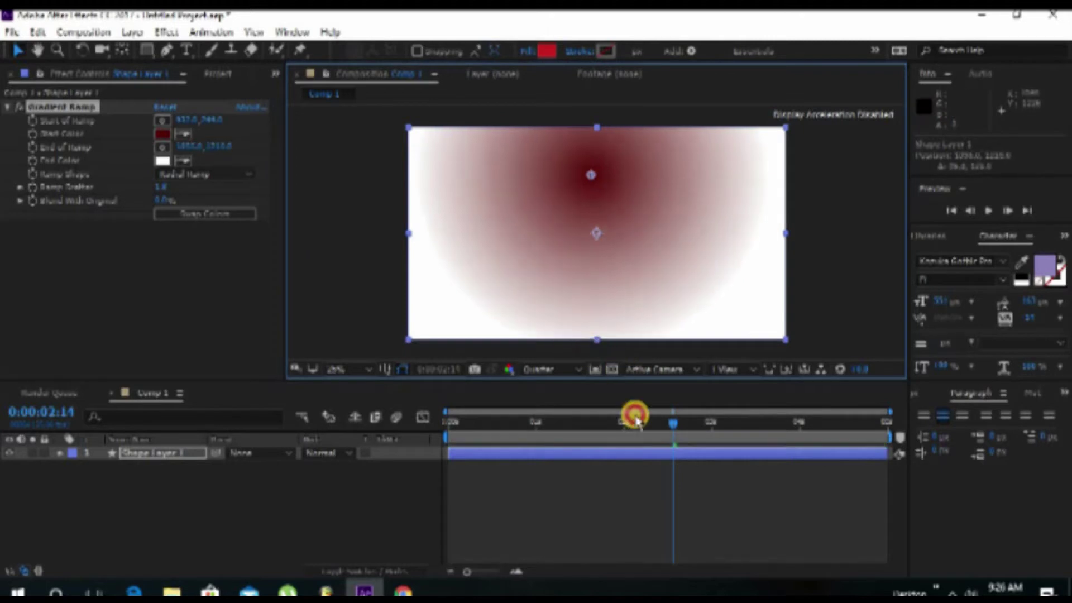
drag(595, 348, 740, 529)
drag(591, 175, 598, 239)
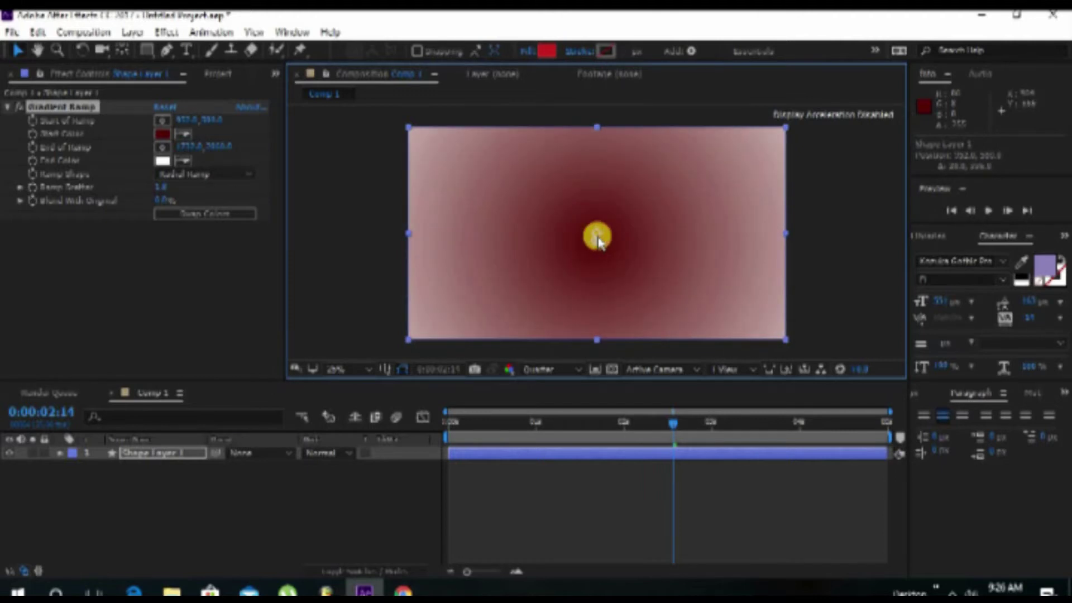
Change the ramp's End Color to a burnt orange
click(162, 161)
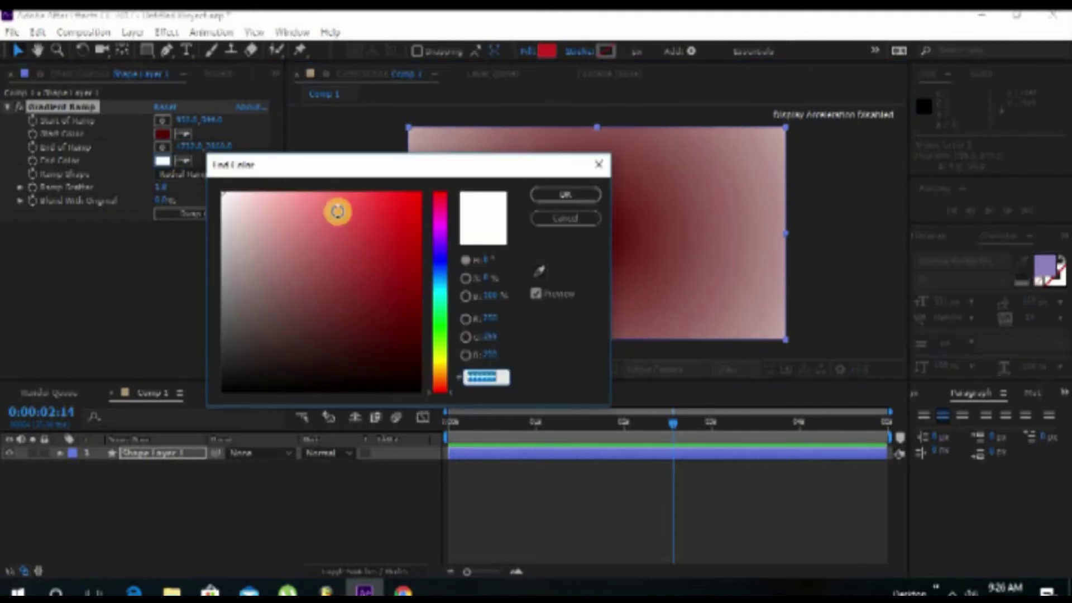
click(441, 370)
click(402, 320)
click(499, 258)
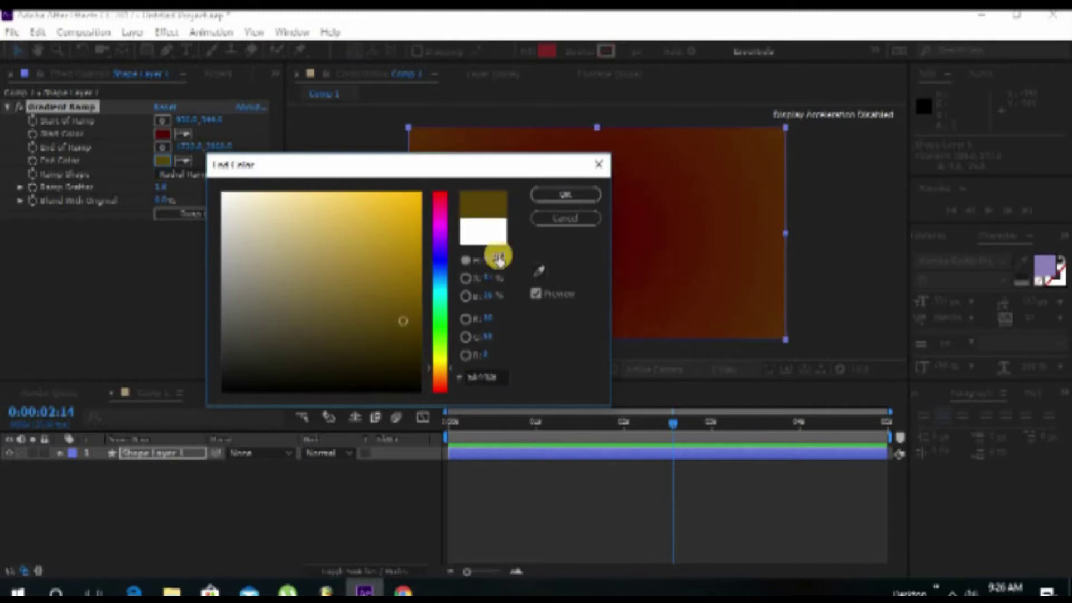
click(406, 283)
click(441, 355)
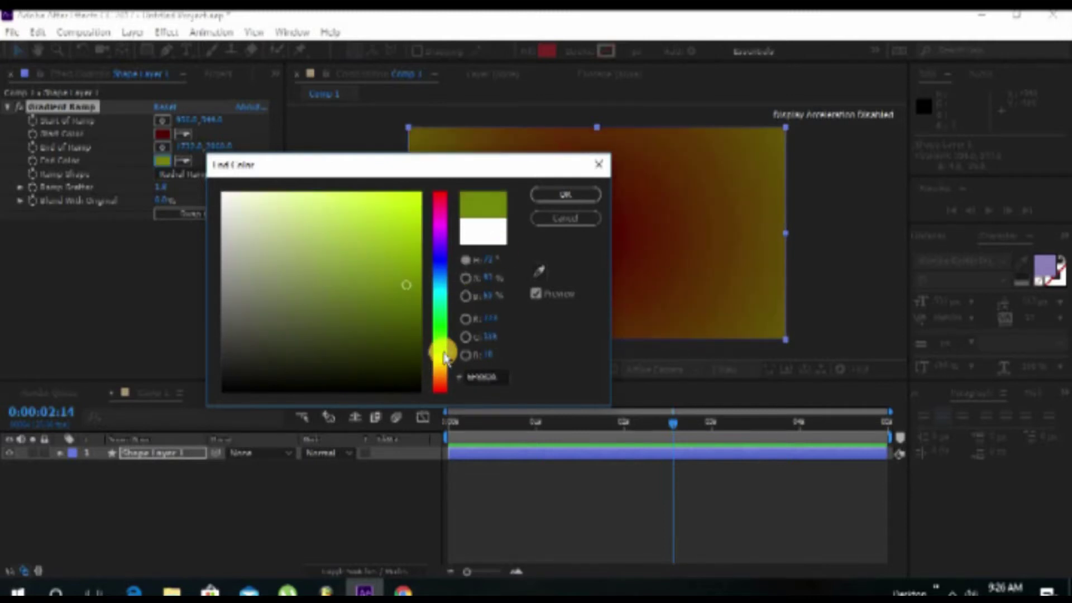
drag(445, 369, 445, 382)
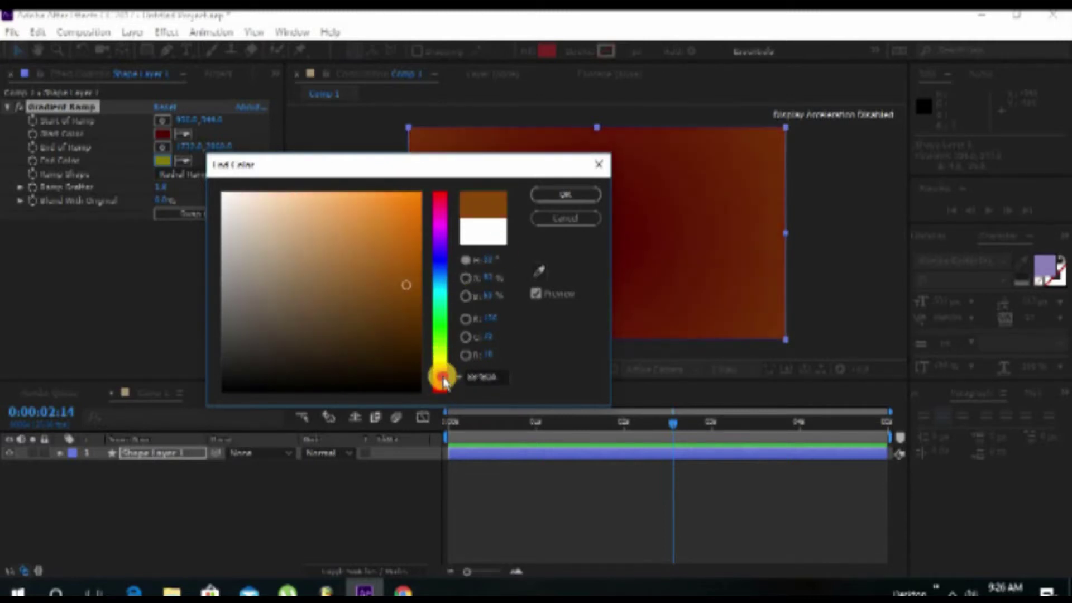
click(554, 192)
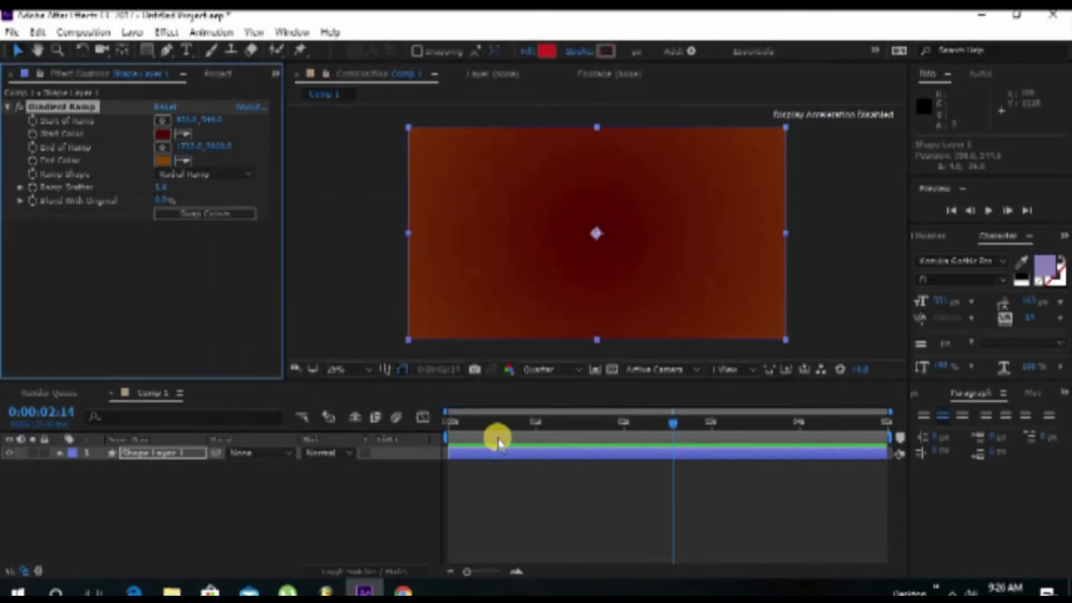
click(60, 454)
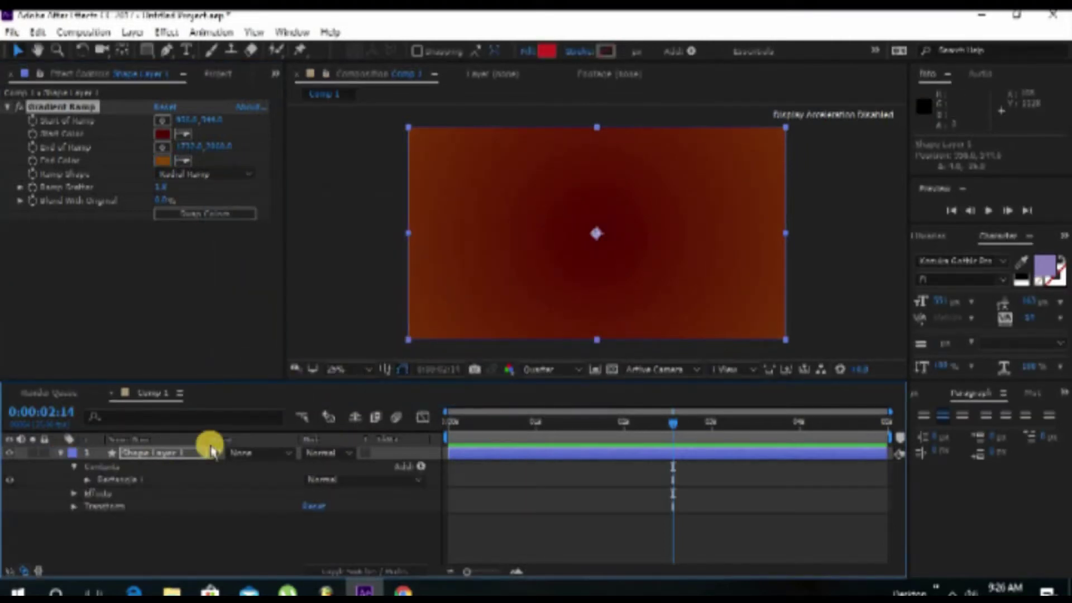
click(61, 454)
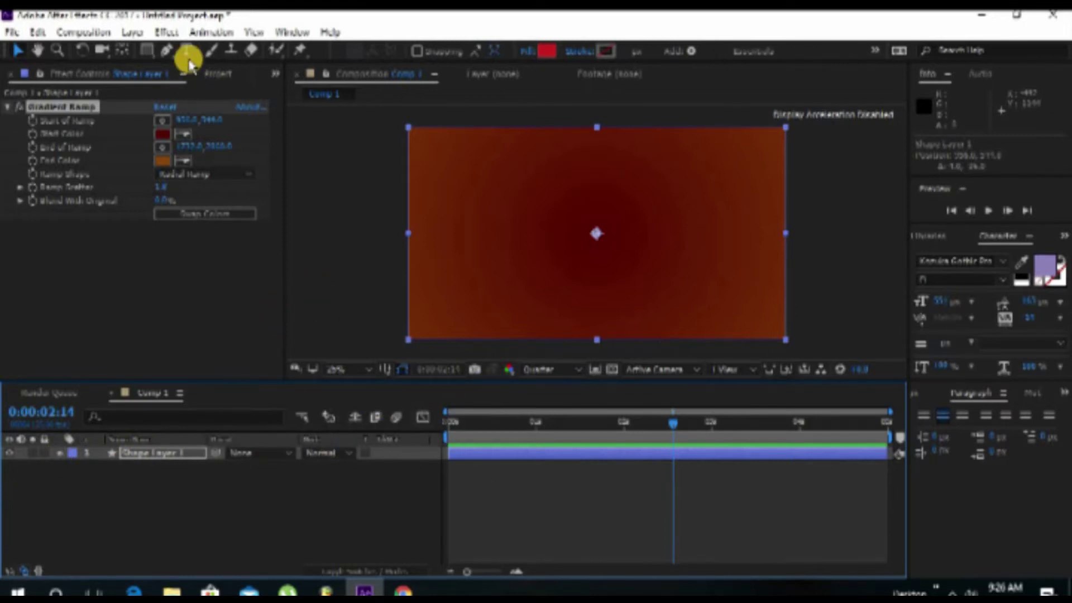
Create a text layer reading 'How to animate and converting obape s'
click(187, 50)
click(8, 109)
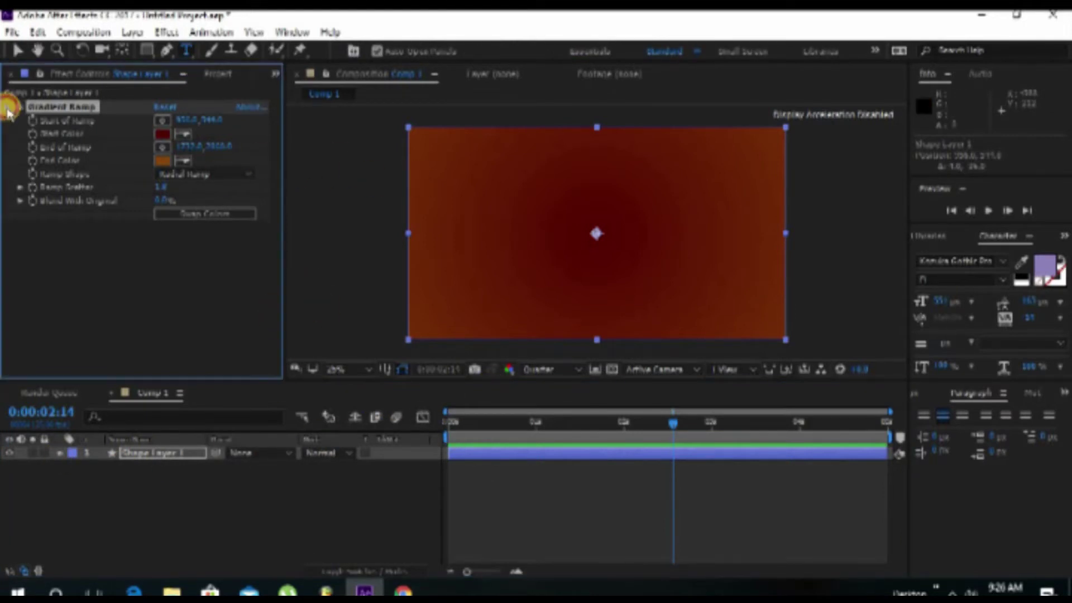
click(491, 215)
text(now)
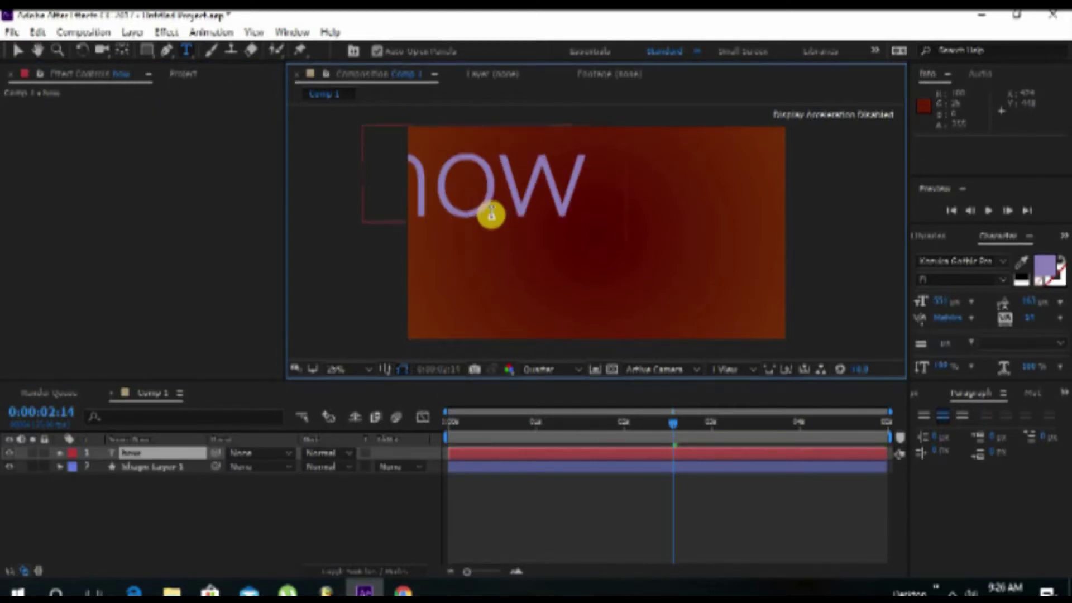
key(BackSpace)
key(BackSpace)
key(BackSpace)
text(How)
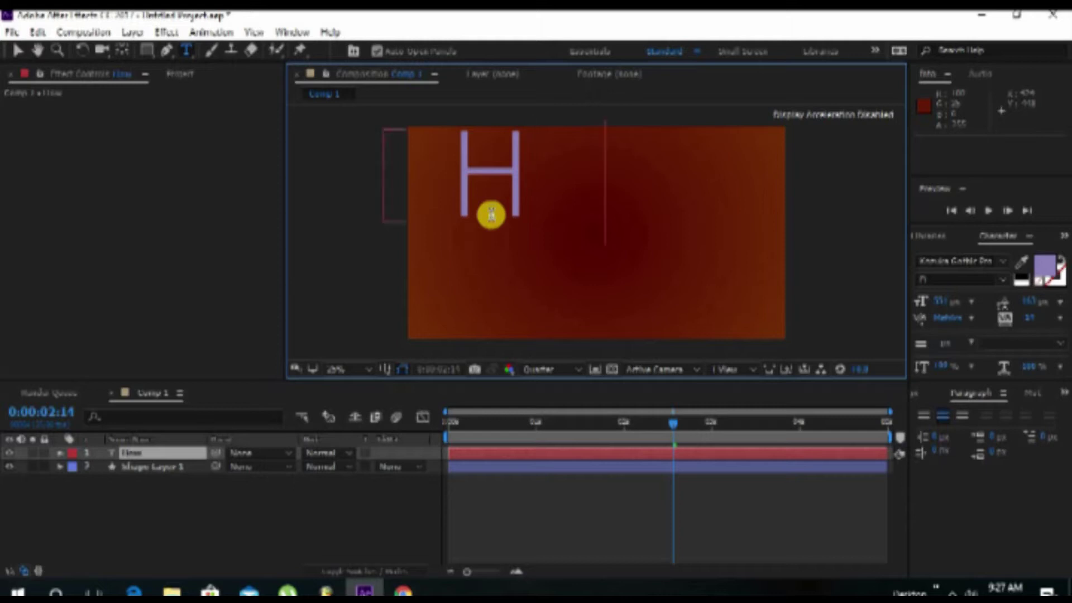
text( to animate)
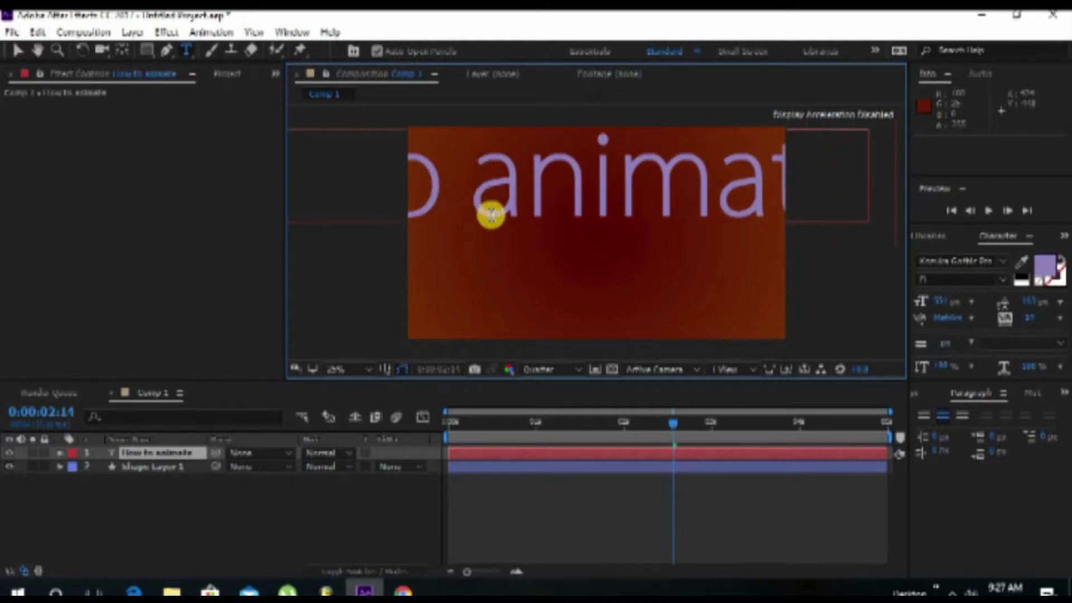
text( and converting obape s)
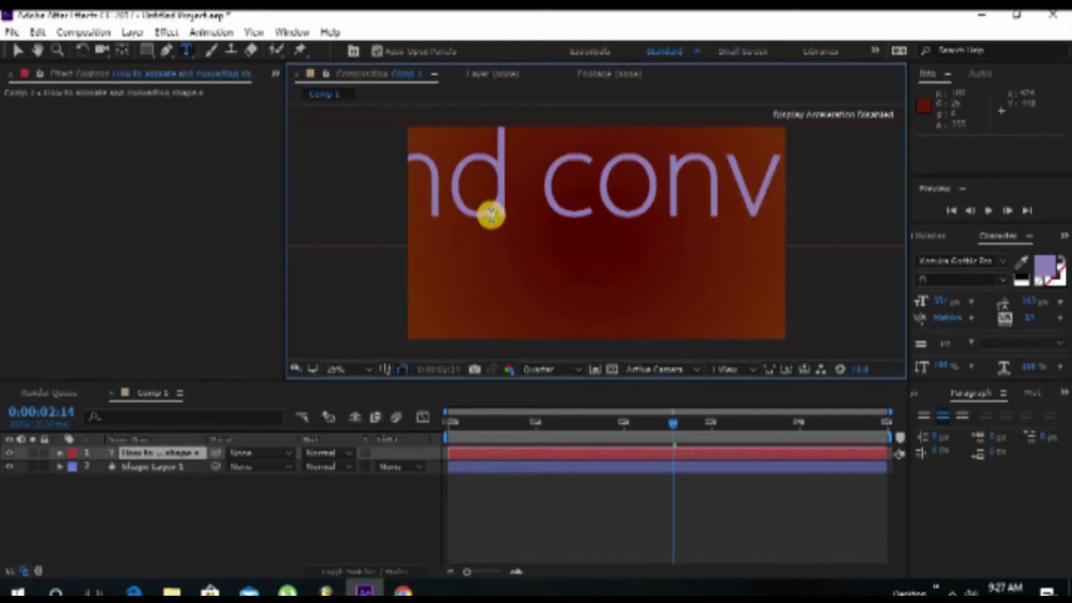
Insert a line break after 'and' and exit text editing
click(531, 186)
key(Return)
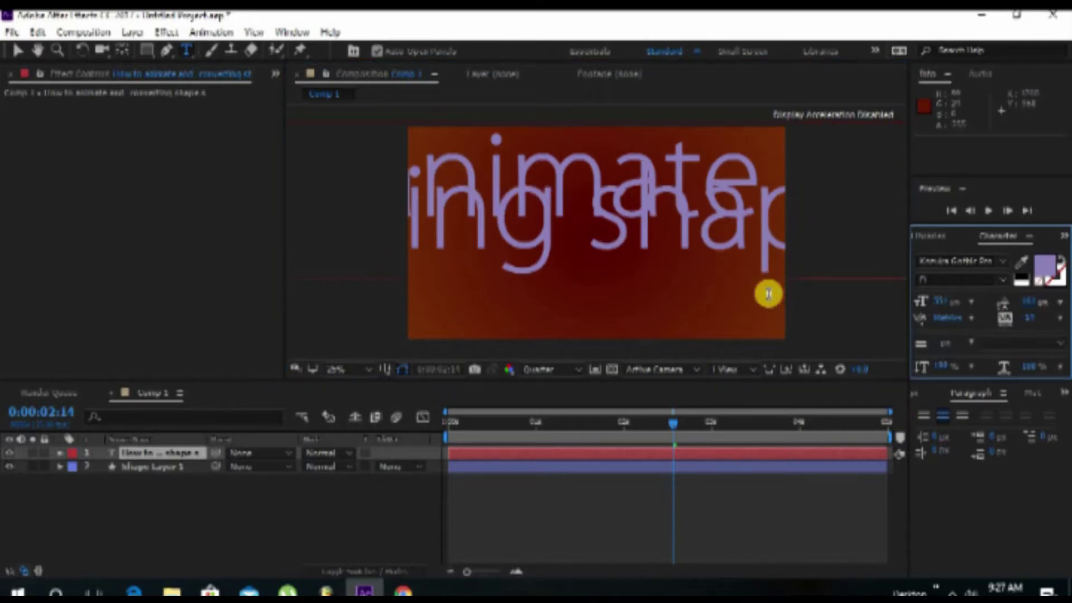
click(17, 50)
Resize the title text layer, slightly shorter and narrower
drag(472, 278, 471, 272)
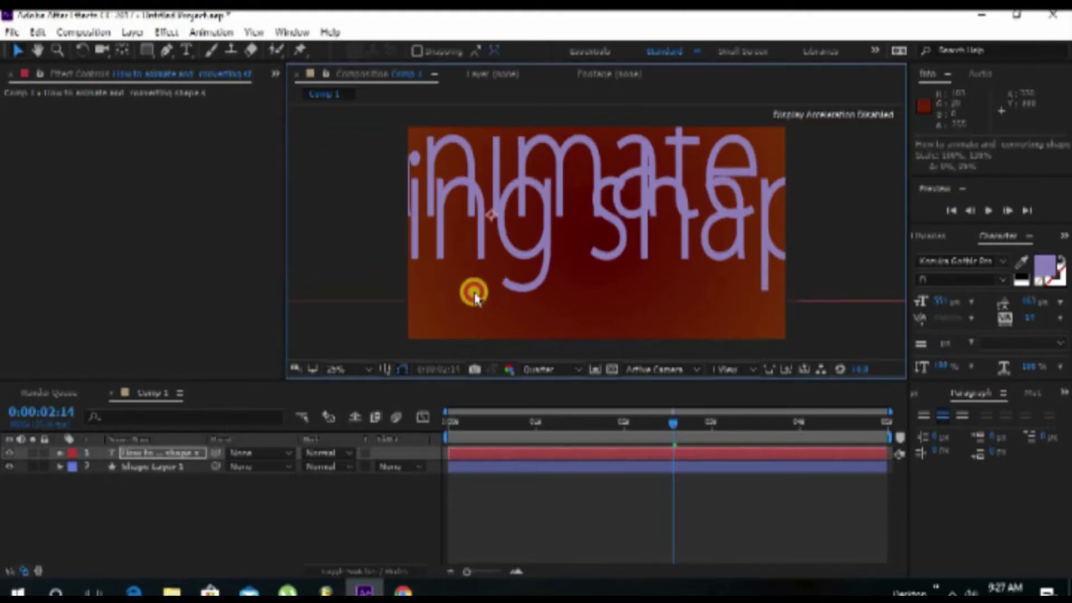
key(comma)
key(comma)
key(comma)
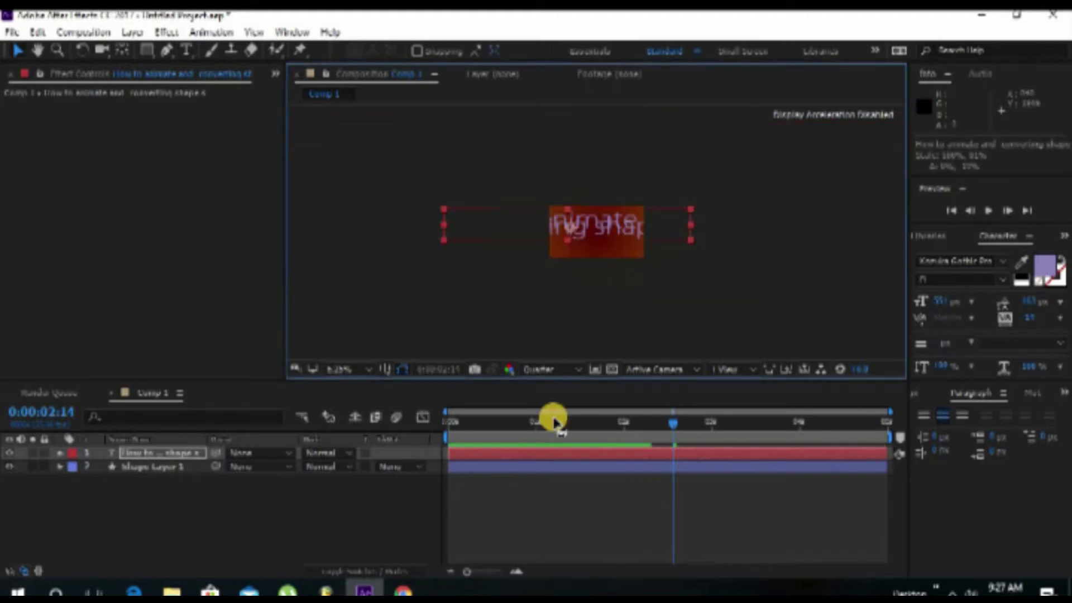
drag(442, 228, 611, 226)
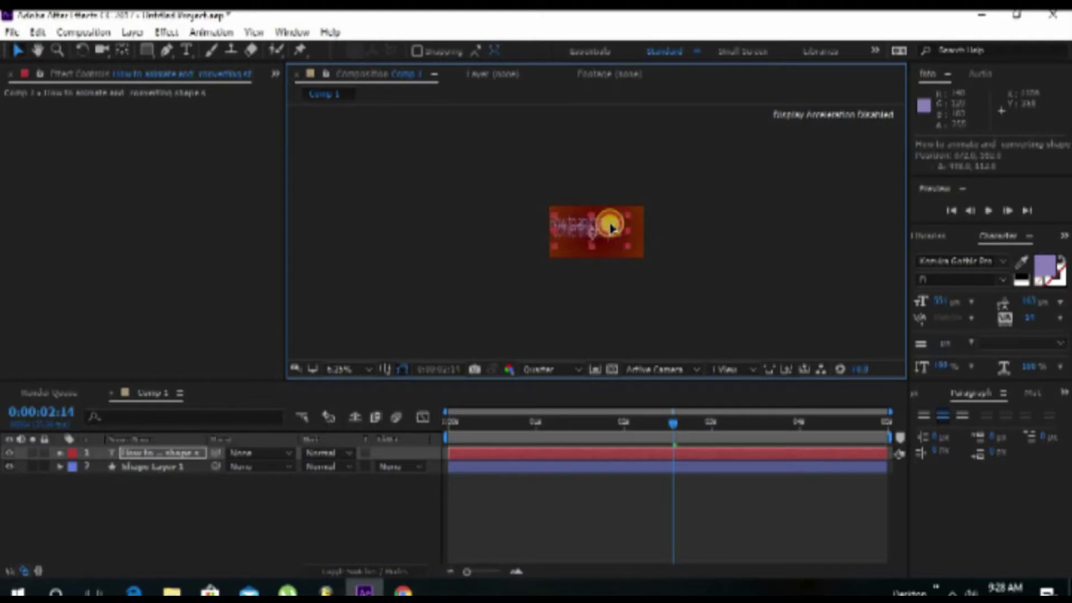
key(period)
key(period)
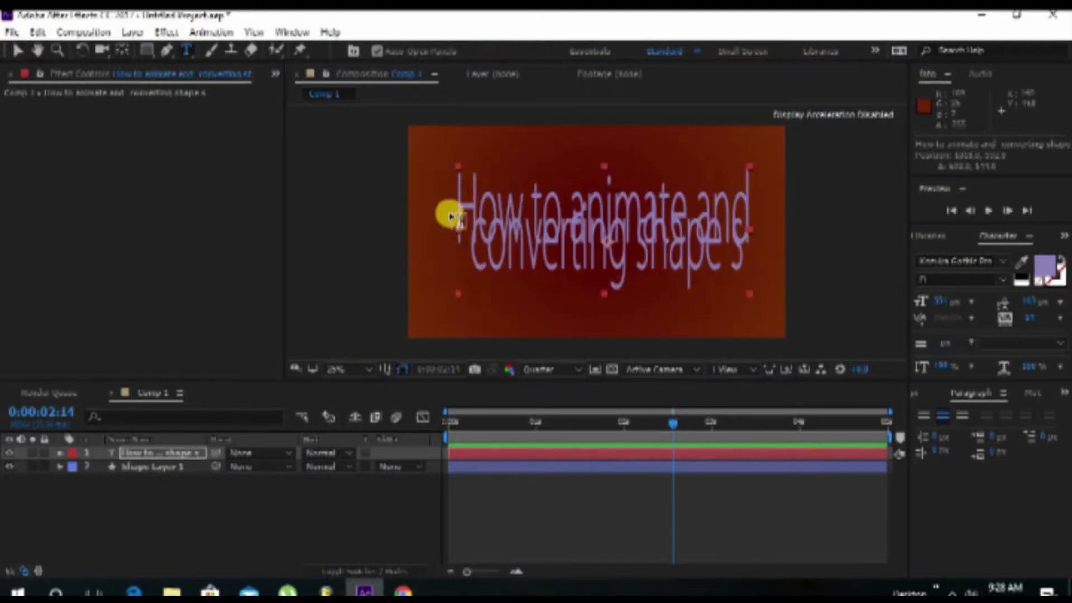
Select all title text and increase its leading five increments to separate the lines
double_click(447, 210)
drag(447, 210, 752, 296)
key(alt+Down)
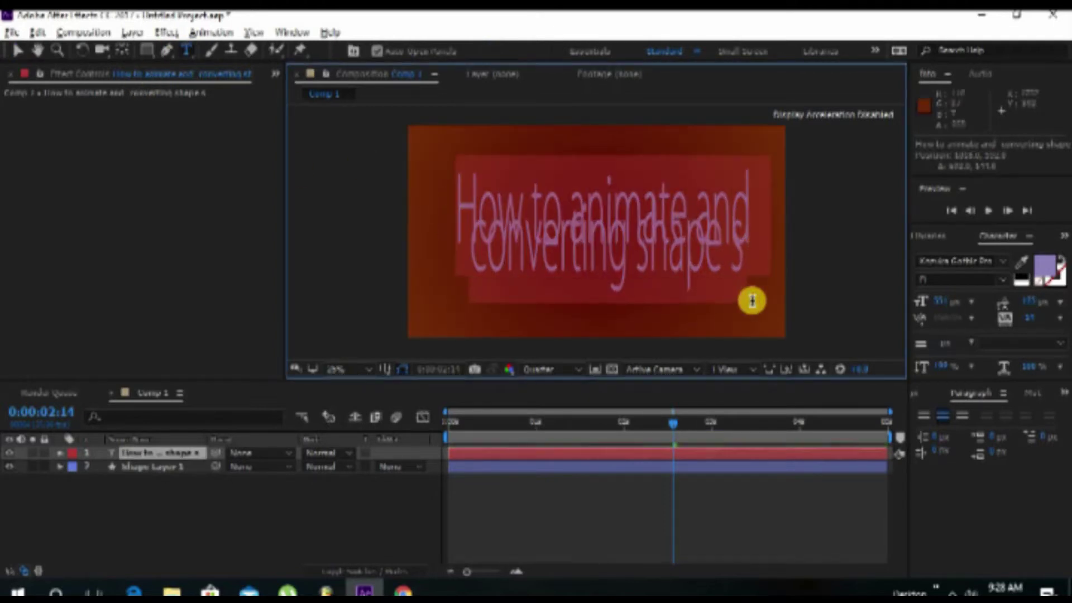
key(alt+Down)
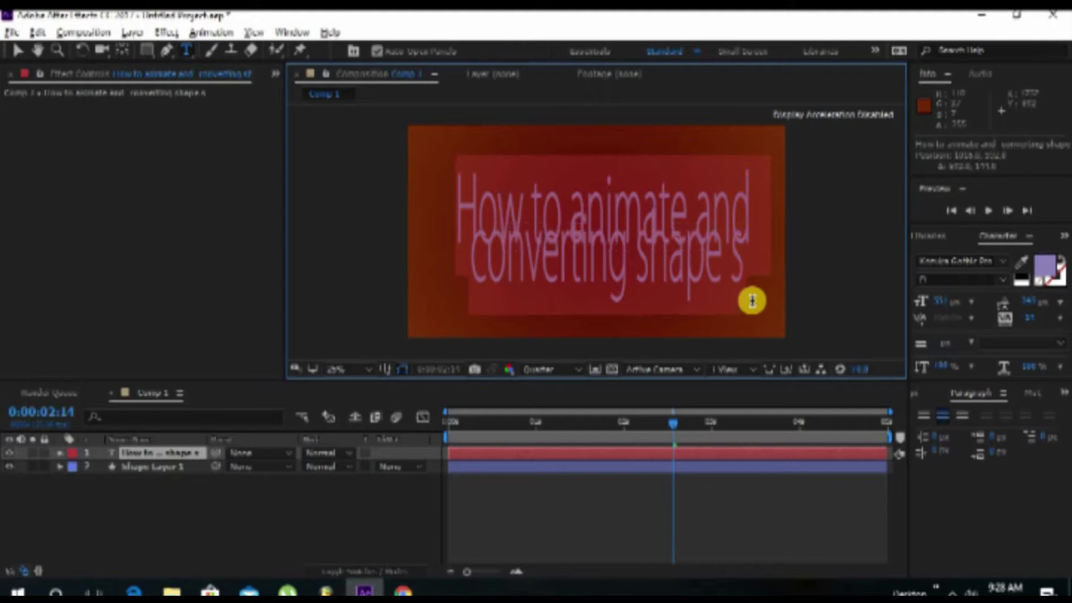
key(alt+Down)
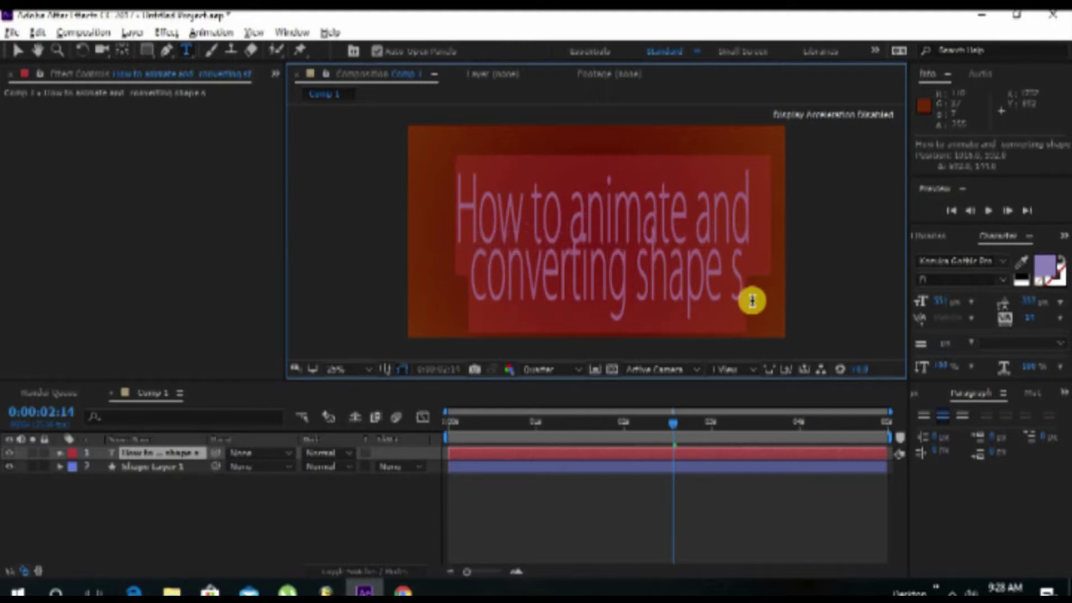
key(alt+Down)
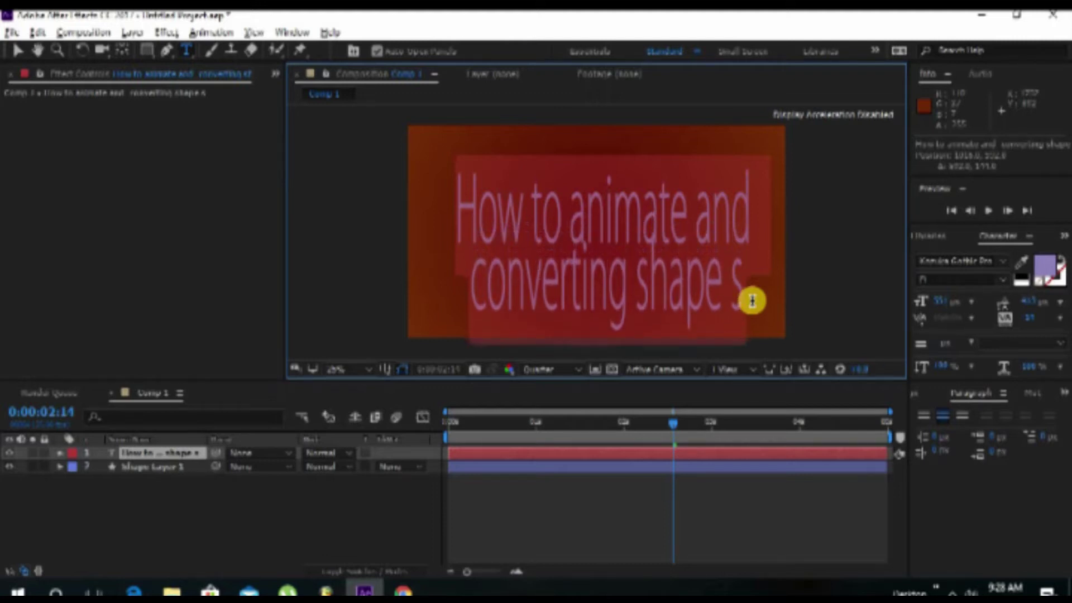
key(alt+Down)
Capitalise the first letters of 'converting', 'shape' and 'animate'
drag(483, 289, 469, 285)
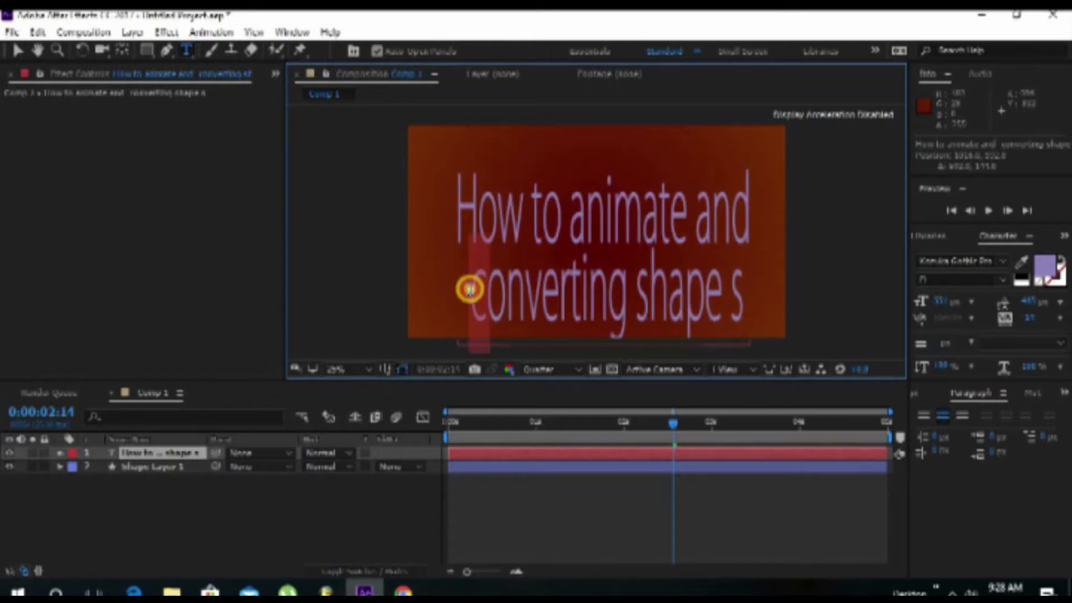
text(C)
drag(652, 290, 636, 291)
text(S)
drag(585, 223, 574, 223)
text(A)
drag(716, 216, 699, 216)
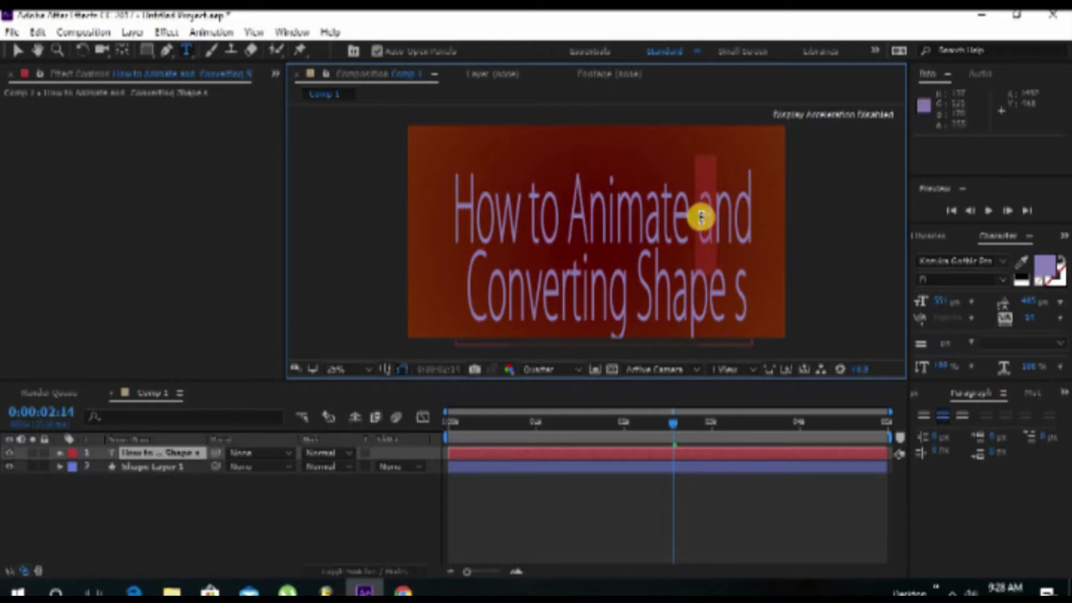
Revert the capitalised 'And' back to lowercase and finish editing the text
text(A)
key(ctrl+z)
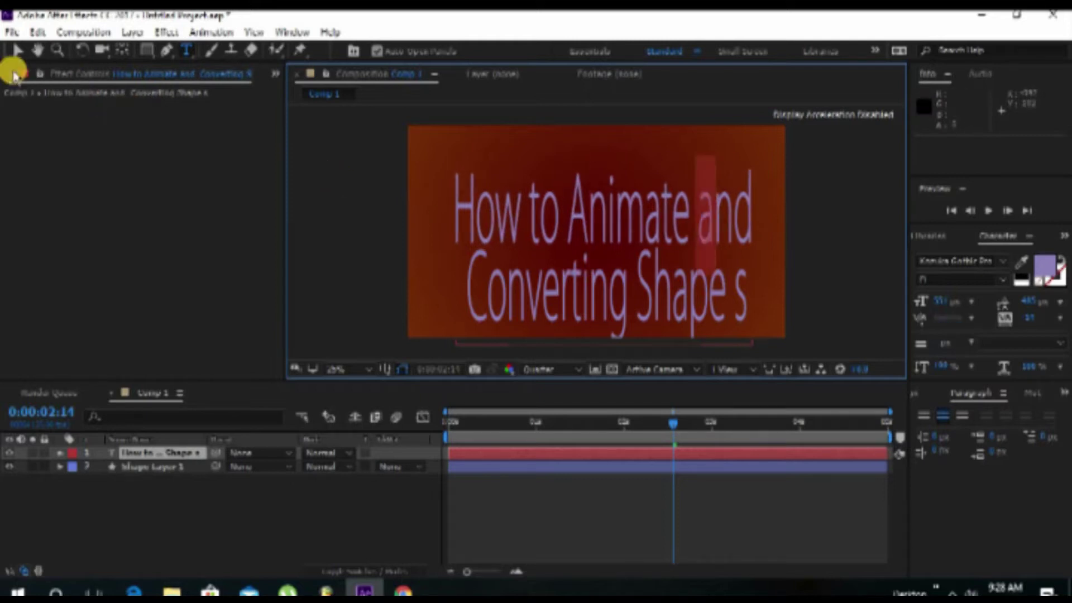
click(16, 50)
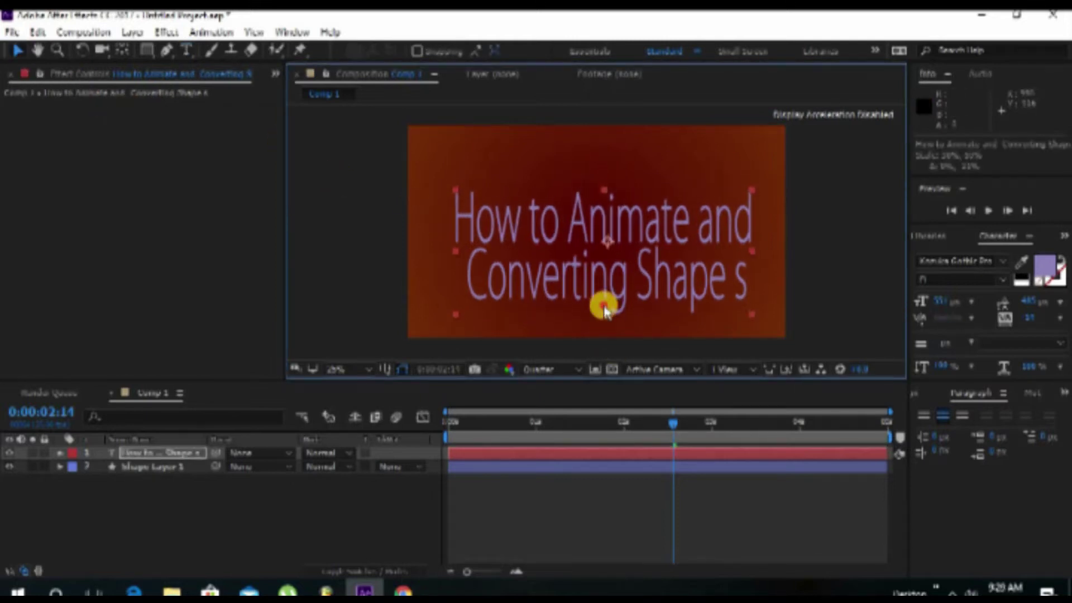
Shorten the title, move it higher, and return the playhead to 0:00:00:00
drag(605, 311, 605, 297)
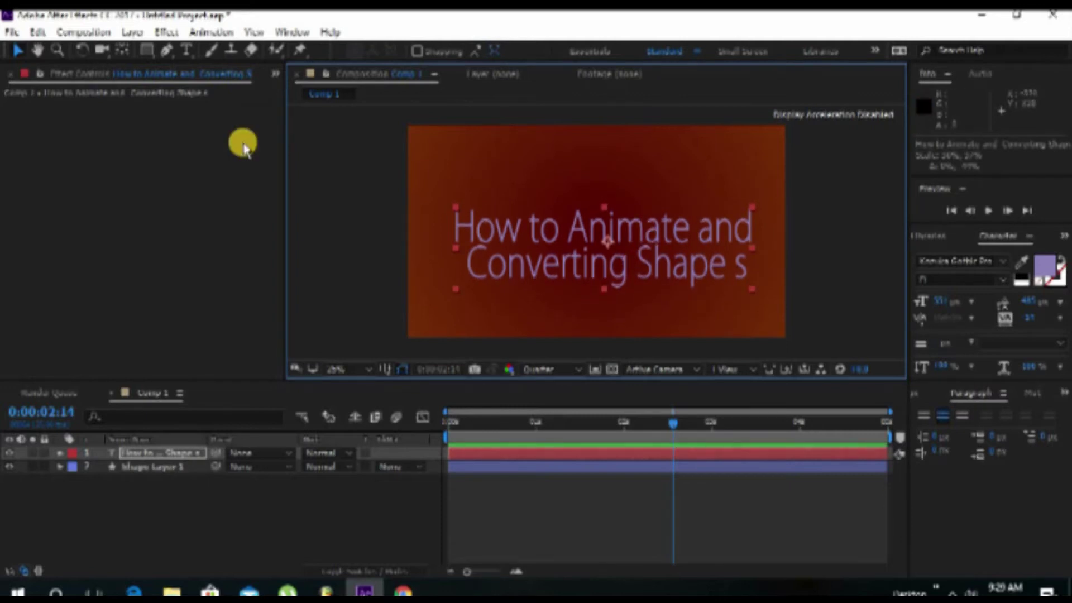
drag(610, 236, 610, 221)
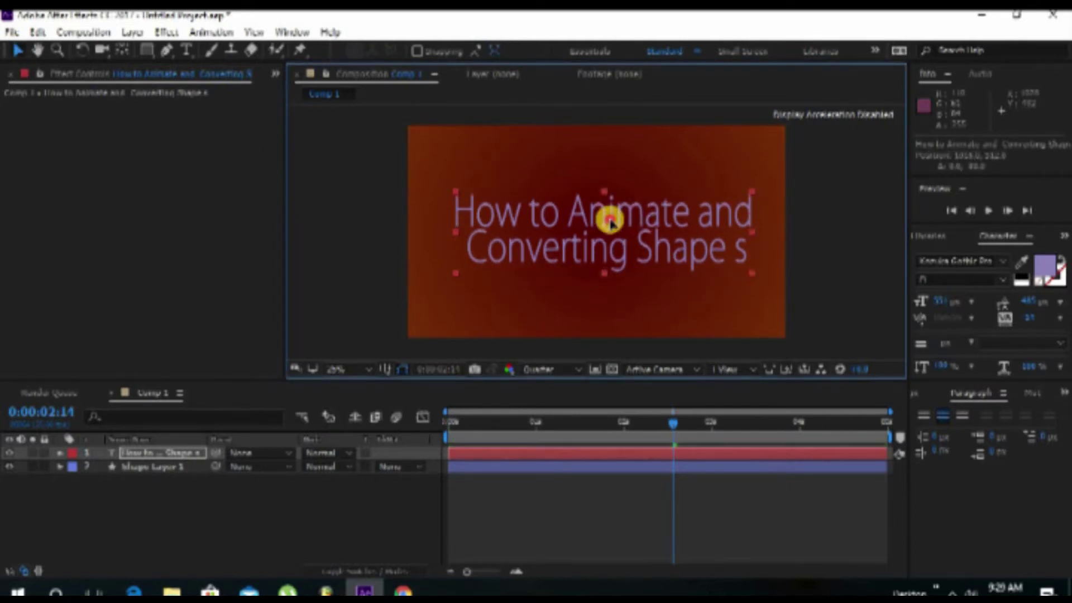
drag(563, 423, 430, 418)
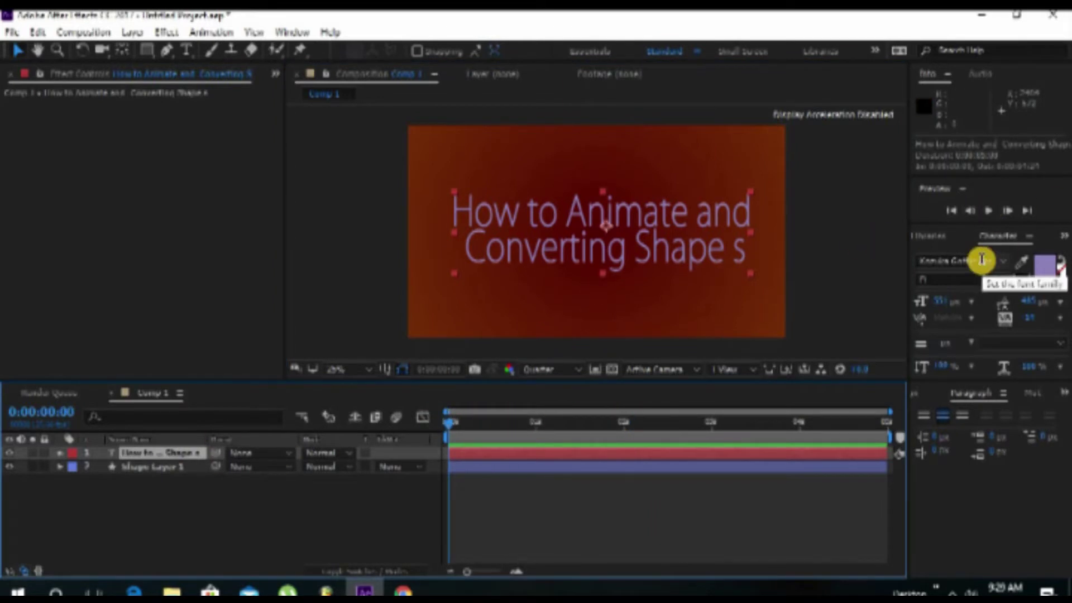
Apply the Typewriter preset, found by searching 'type', to the title layer and preview it
click(1063, 235)
click(1039, 245)
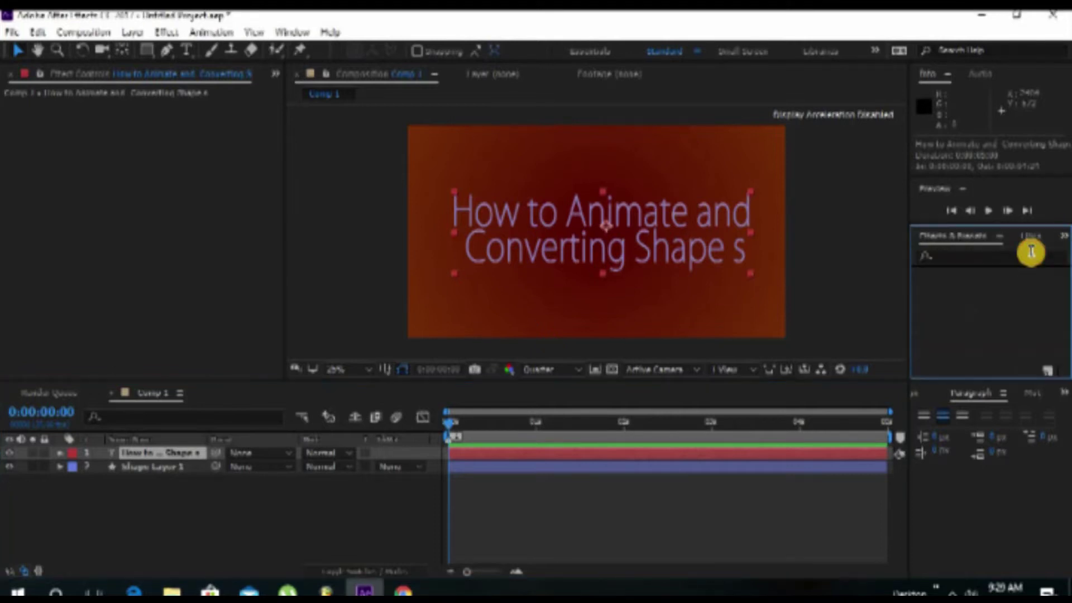
click(982, 258)
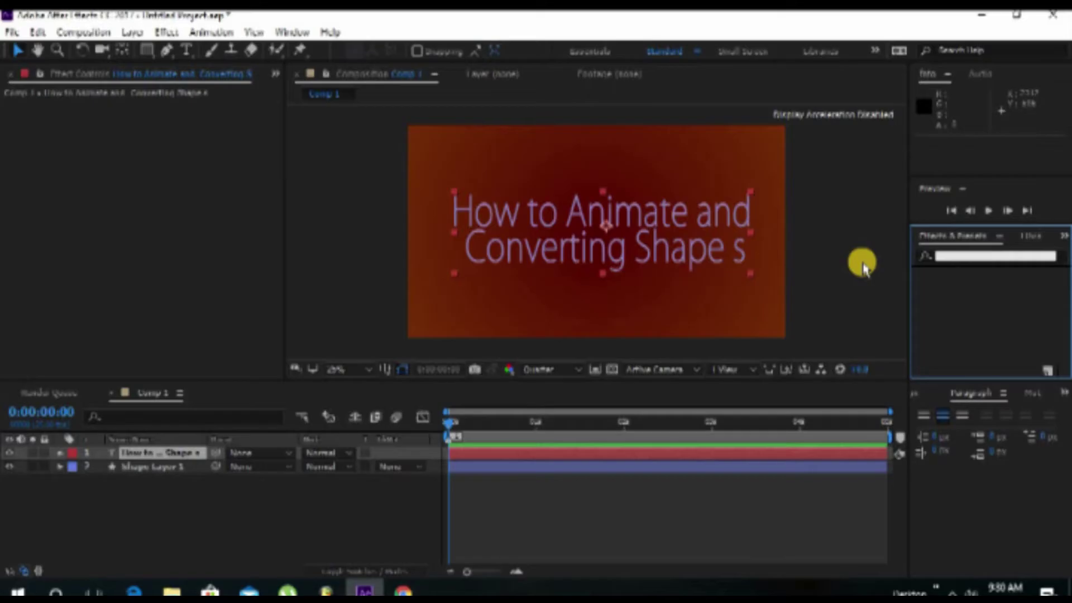
text(ty)
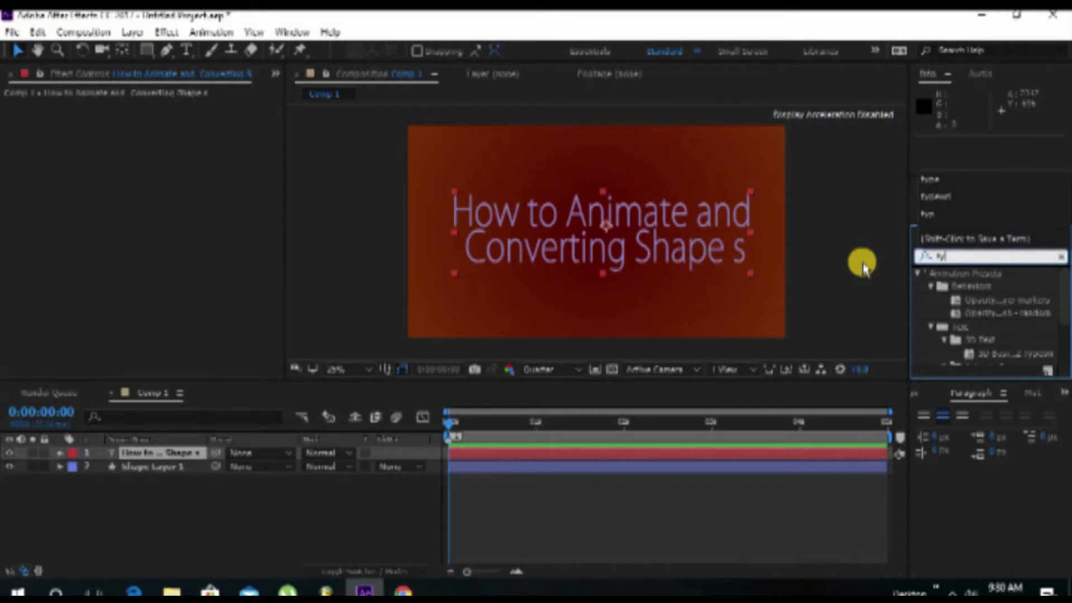
text(pe)
drag(999, 339, 522, 455)
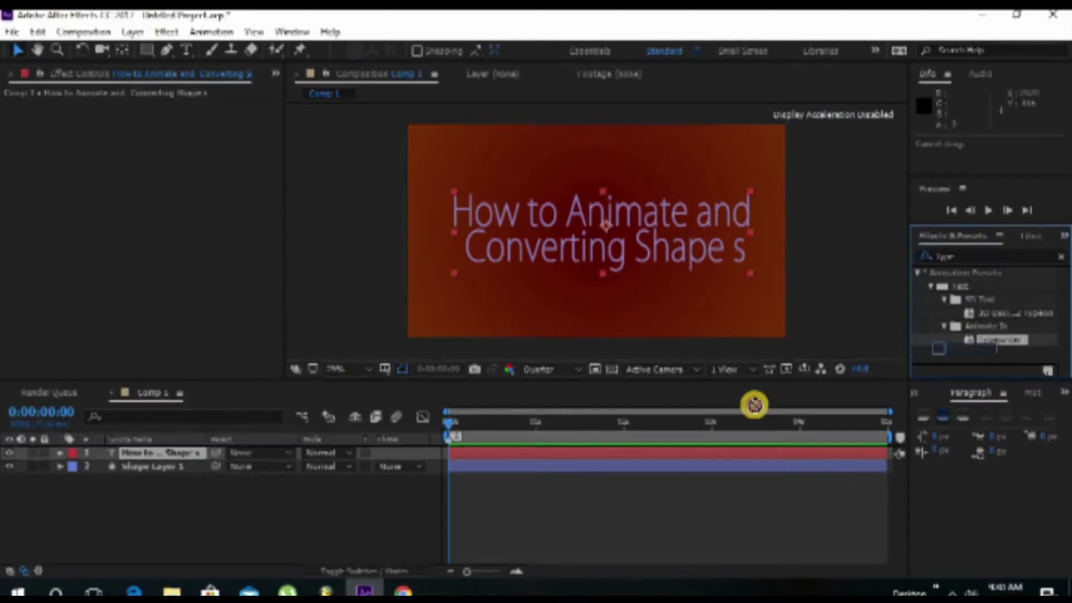
key(space)
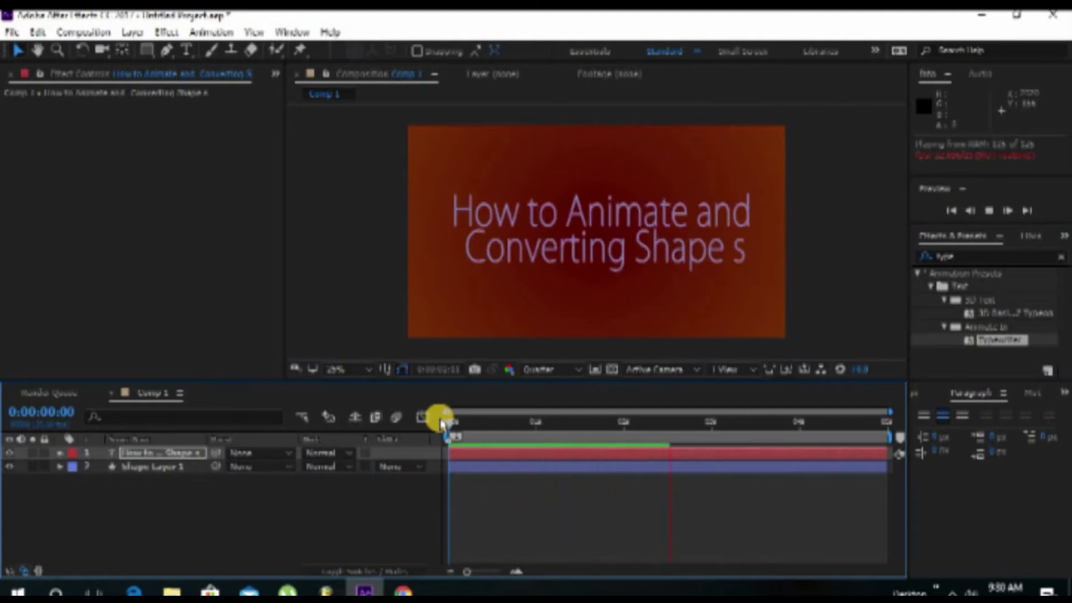
Select all title text and raise its leading by three increments
key(space)
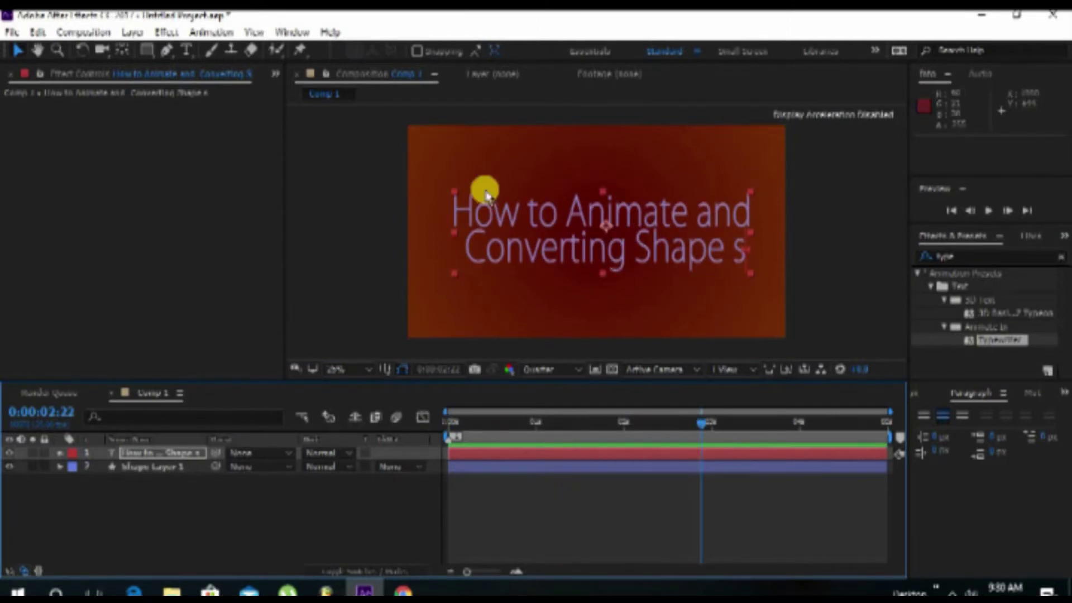
click(186, 52)
drag(450, 215, 763, 264)
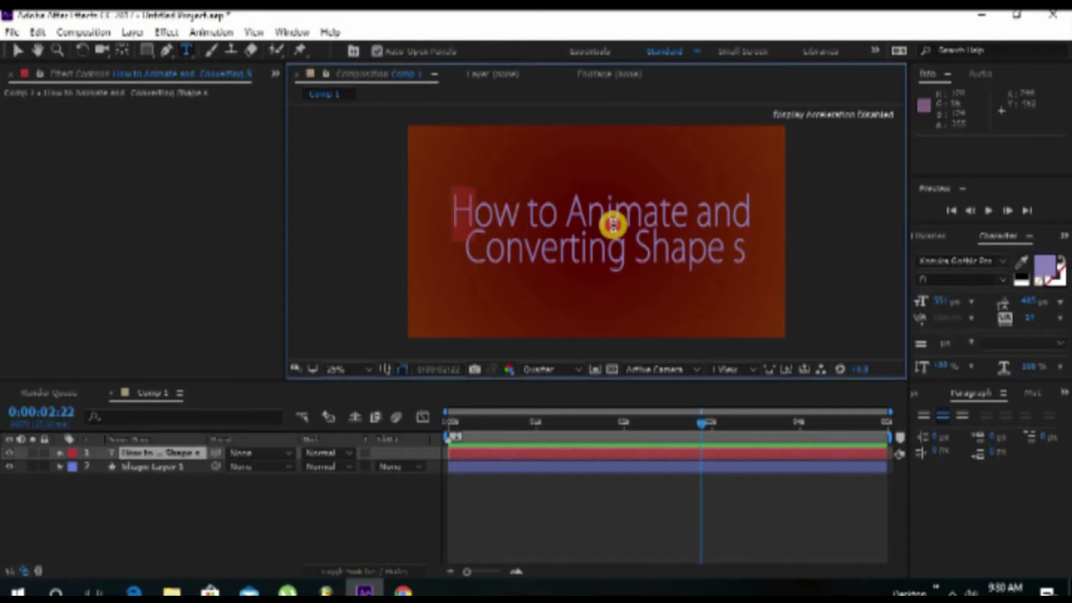
key(alt+Down)
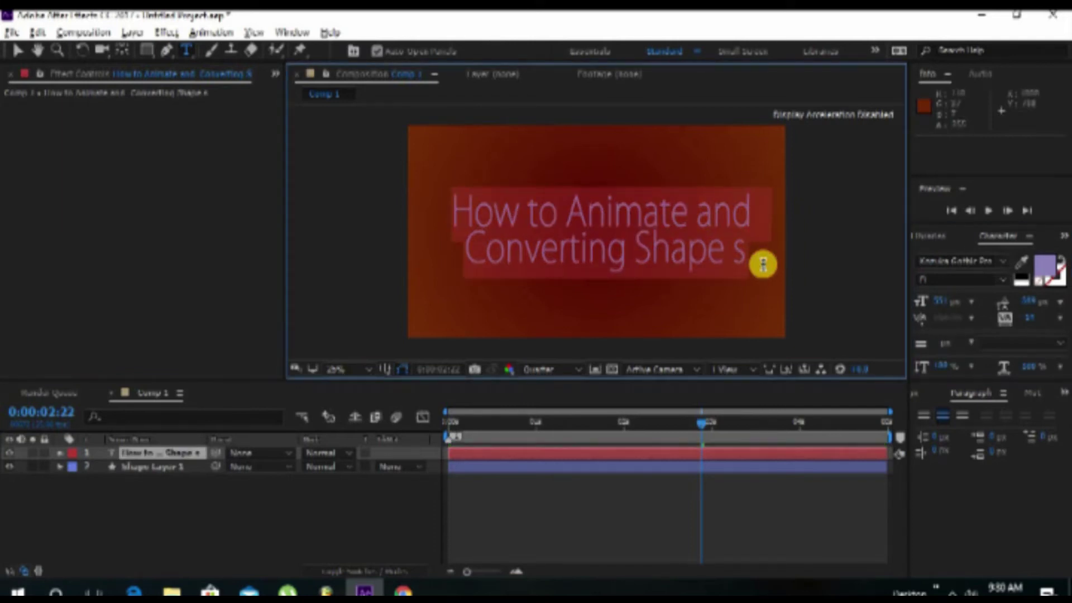
key(alt+Down)
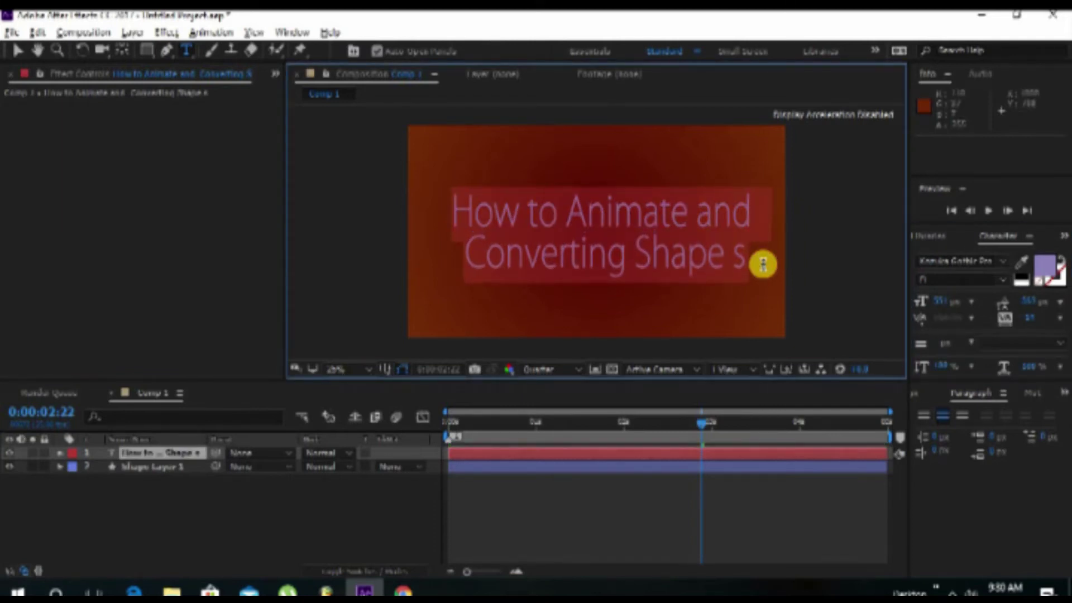
key(alt+Down)
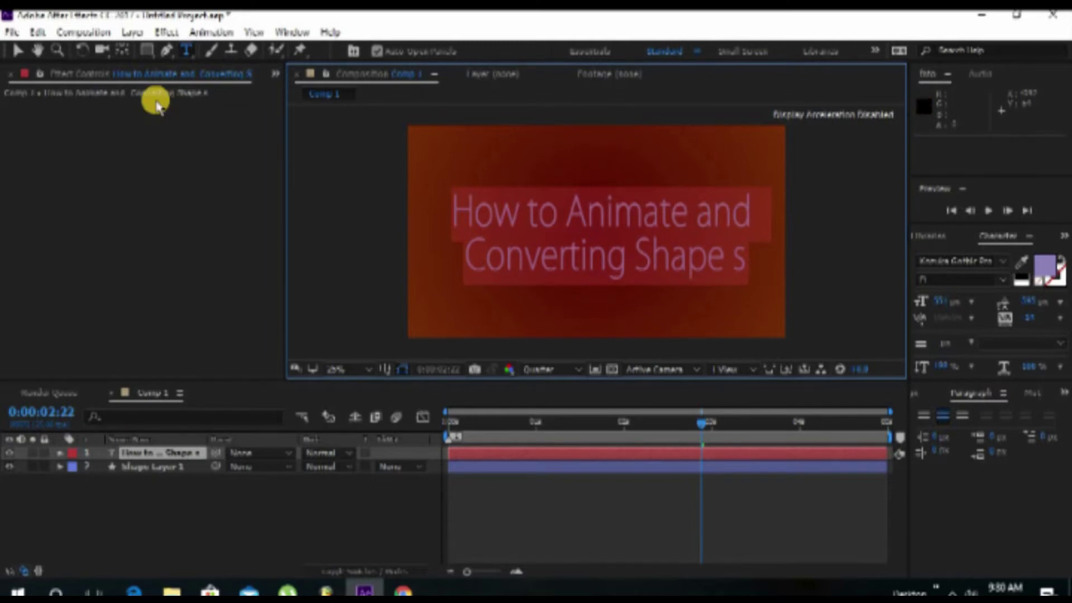
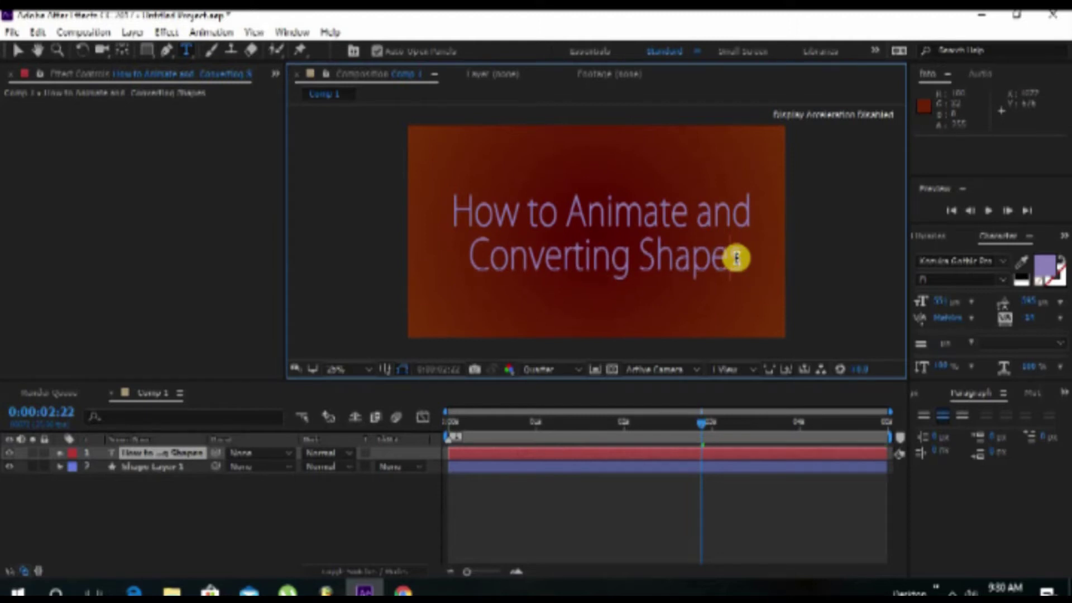
Centre the title horizontally and vertically in the comp with Align
click(19, 51)
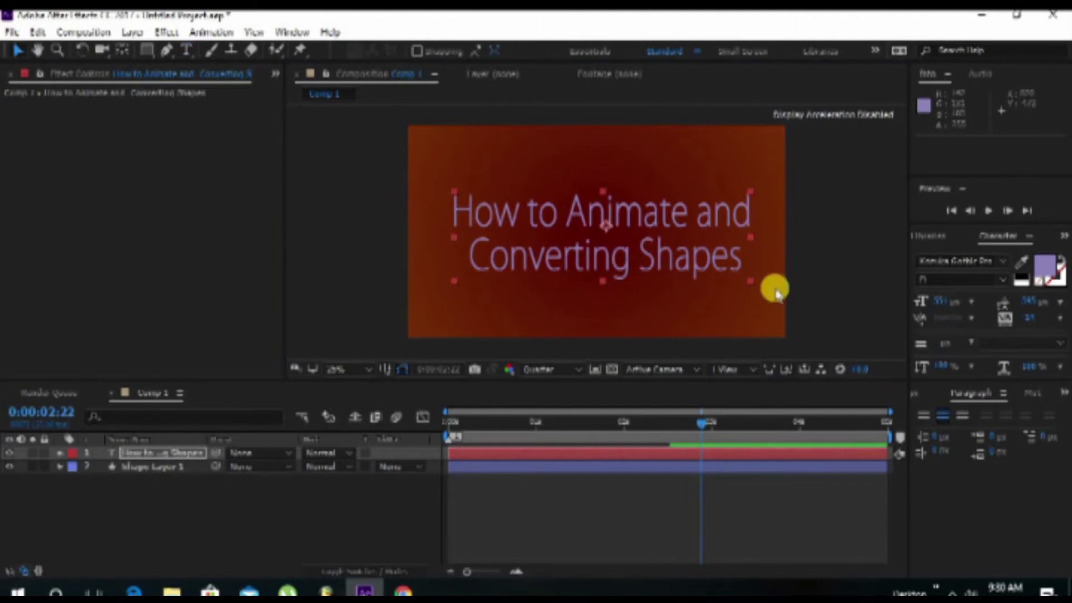
click(1064, 394)
click(983, 443)
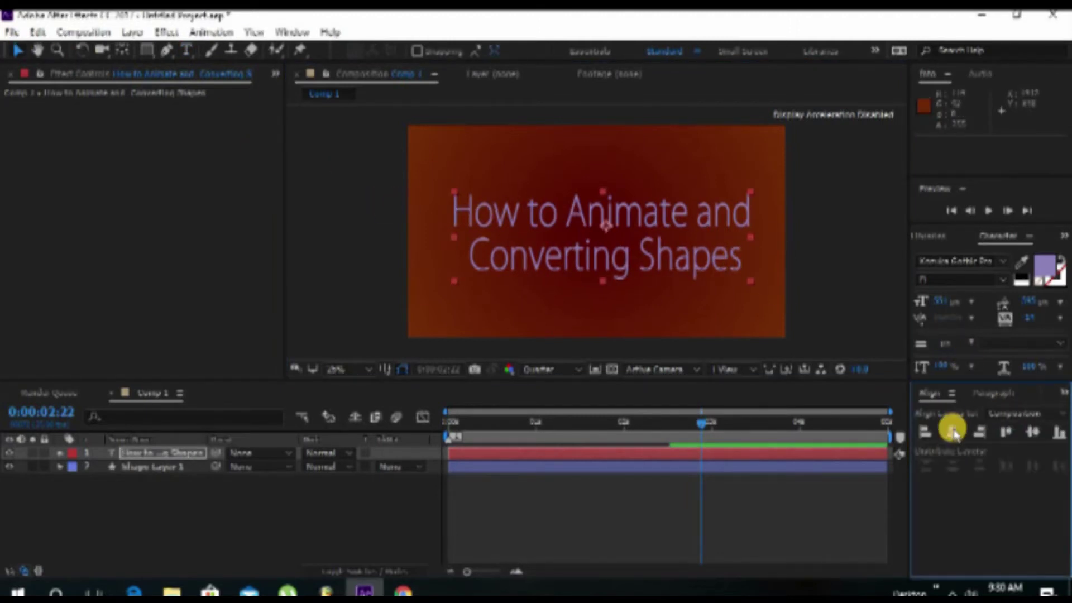
click(952, 432)
click(1032, 432)
Preview the typing title, then trim the title layer's out point to 0:00:02:17 with Alt+]
click(442, 428)
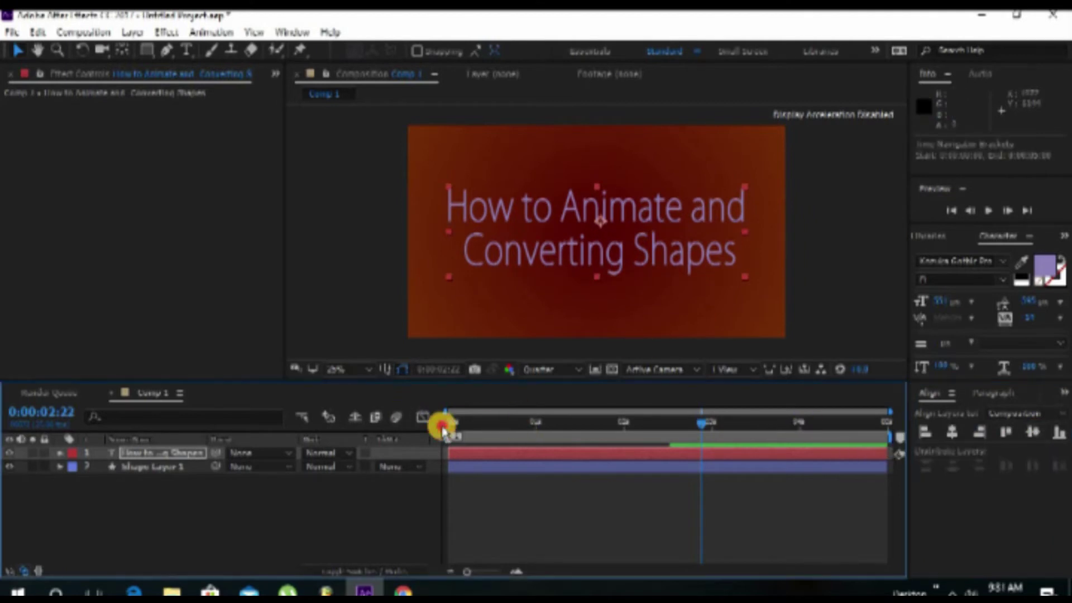
click(451, 428)
key(space)
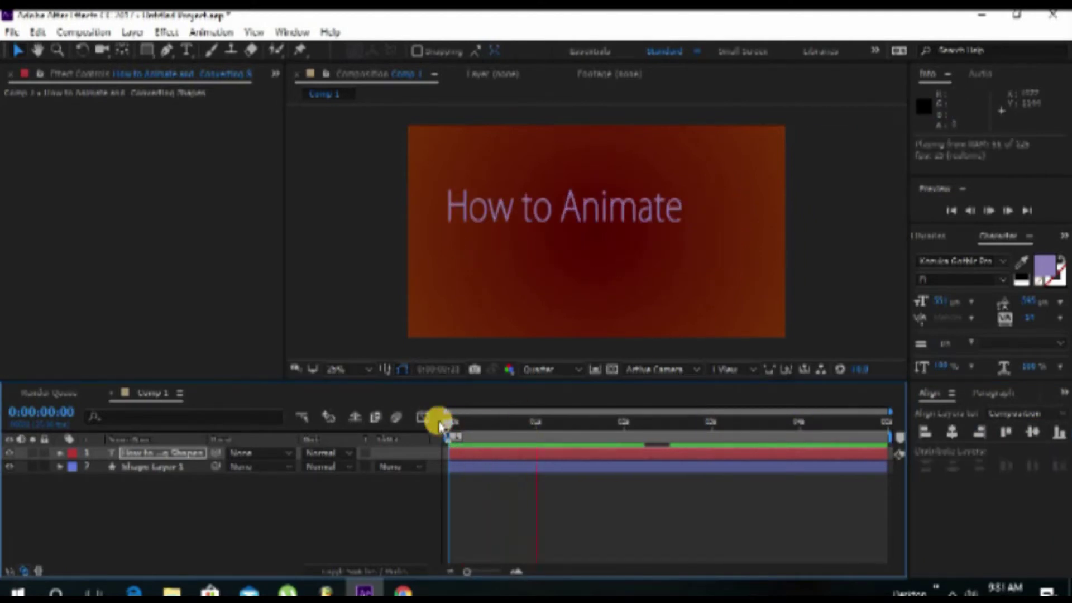
key(space)
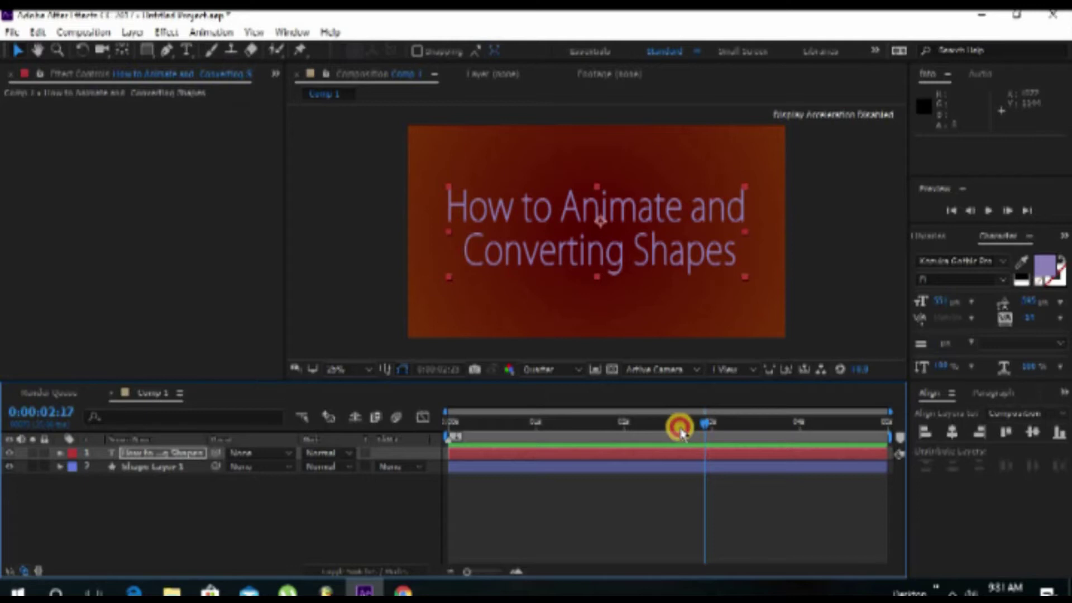
click(680, 427)
click(686, 457)
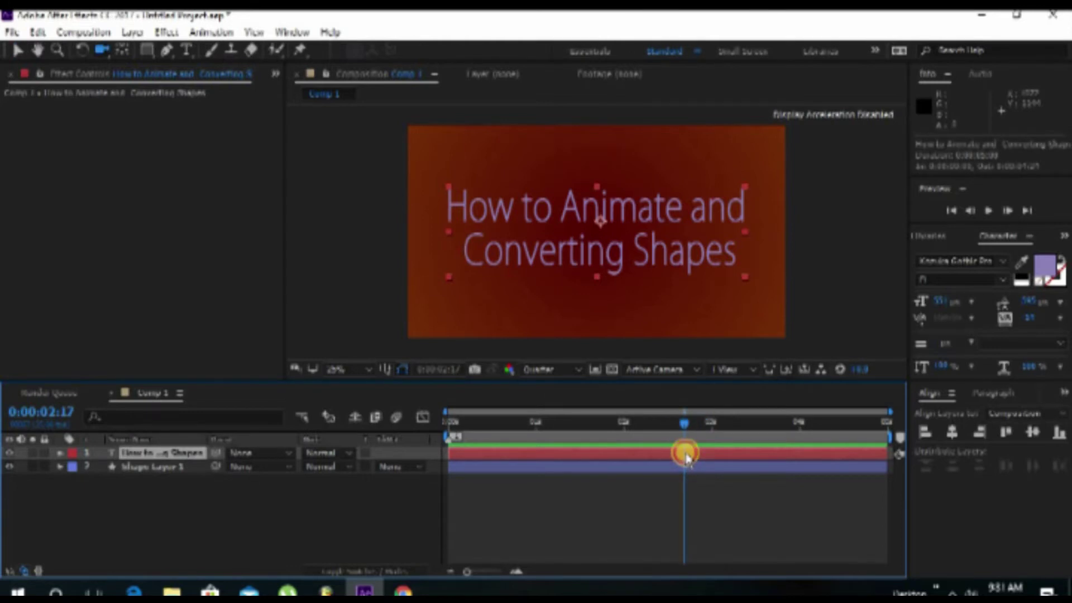
key(alt+])
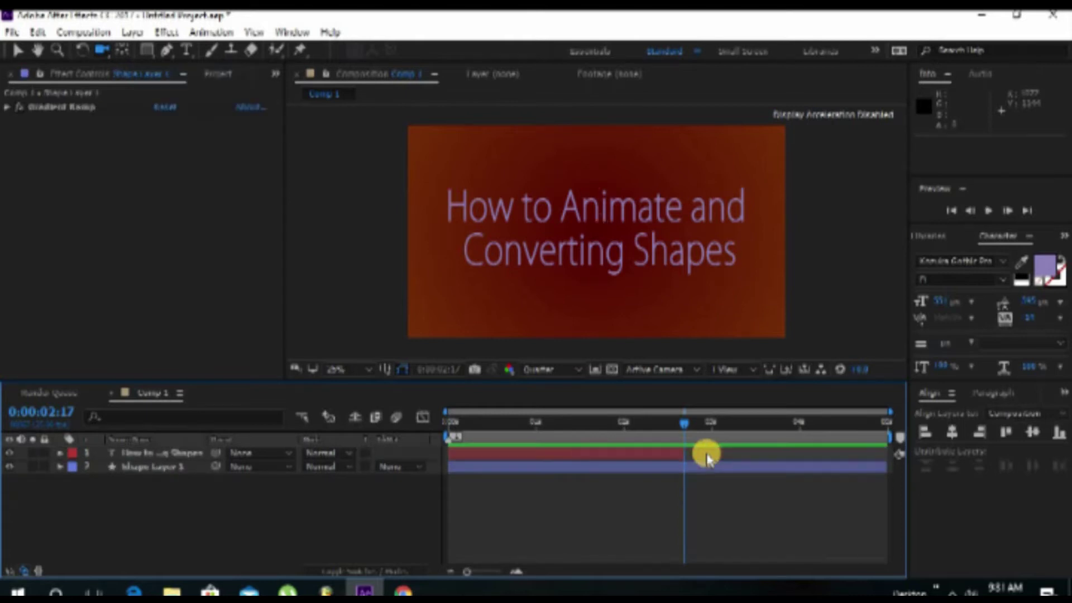
drag(651, 422, 680, 423)
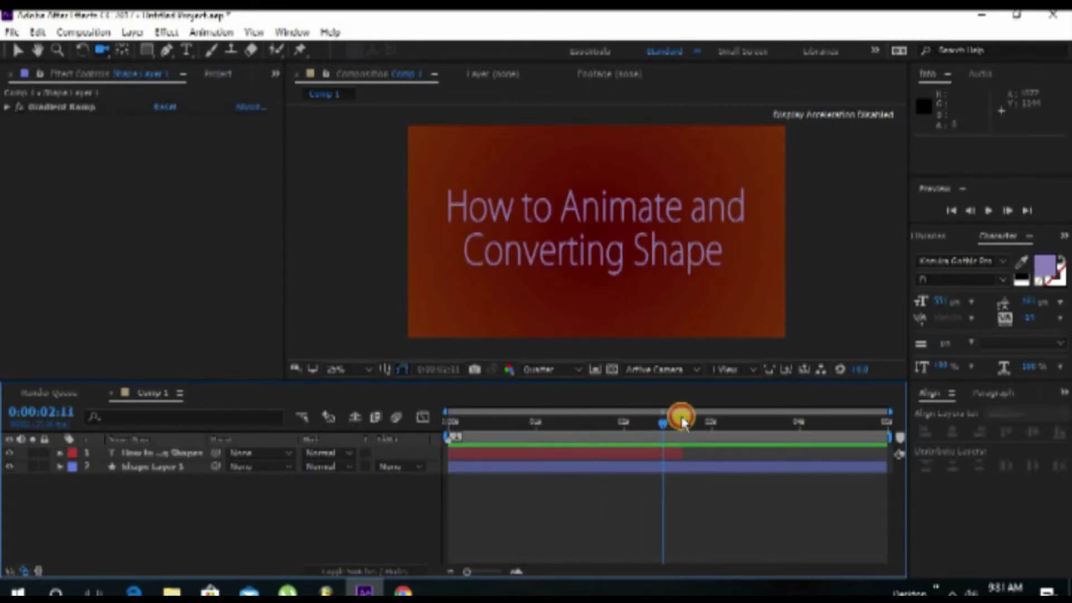
Past the title's end, type 'Keep Watching' mid-comp and scale the text down by its corner
click(186, 51)
drag(680, 423, 709, 423)
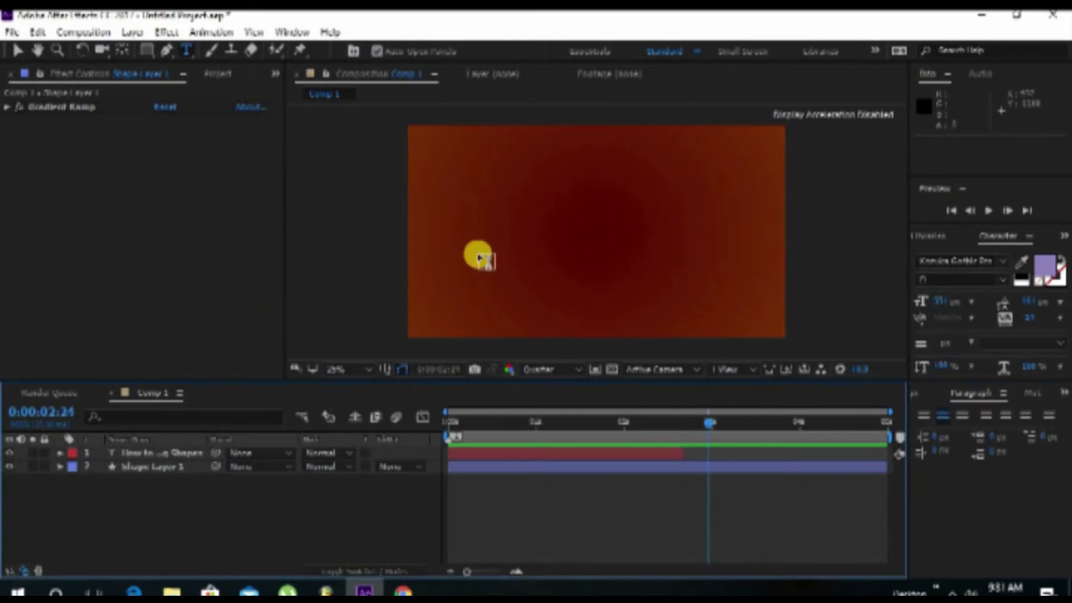
click(495, 226)
text(Keep Watching)
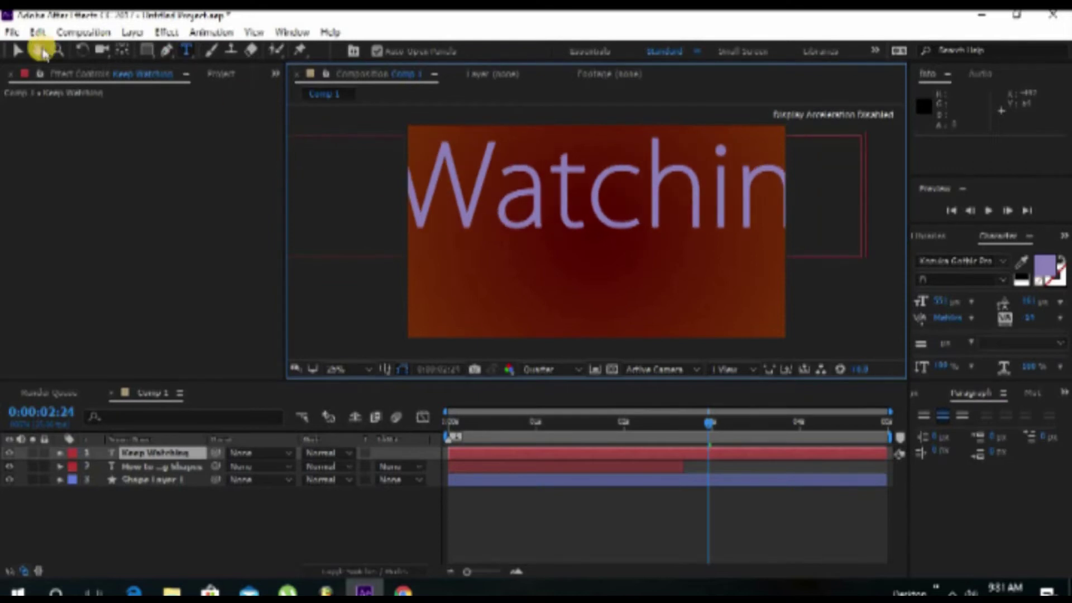
click(17, 50)
mouse_move(861, 142)
mouse_down()
mouse_move(646, 223)
mouse_move(574, 223)
mouse_move(649, 233)
mouse_up()
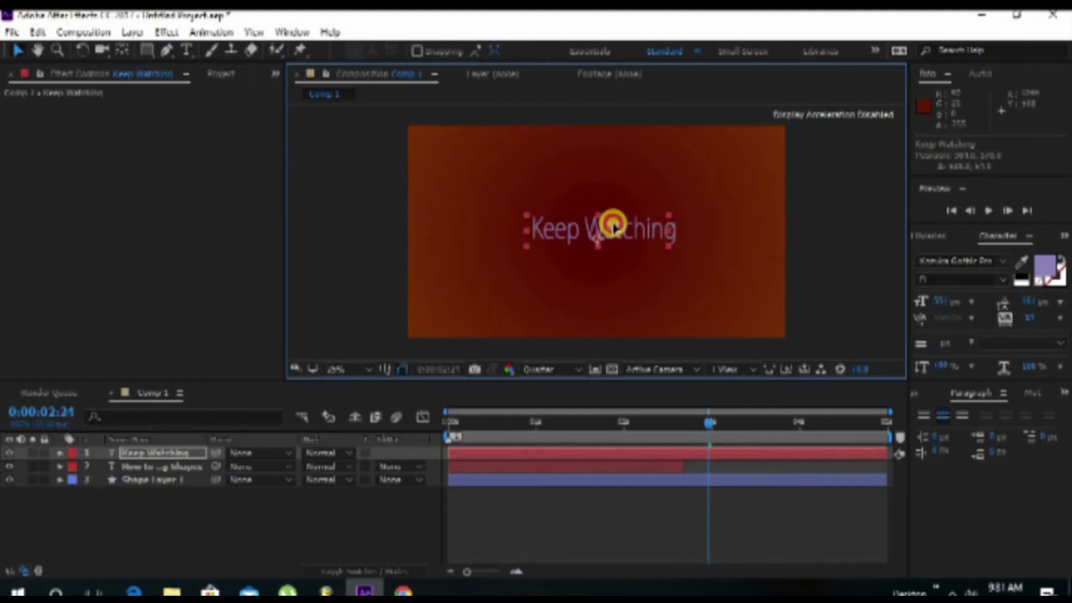
Add an Opacity animator to the Keep Watching text with Opacity set to 0%
click(61, 454)
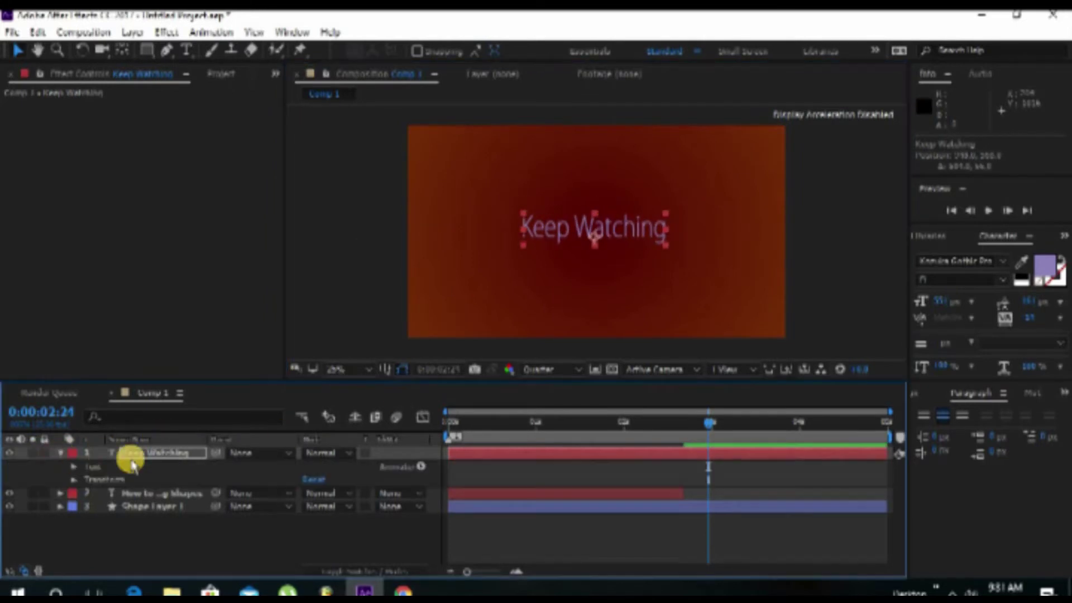
click(420, 466)
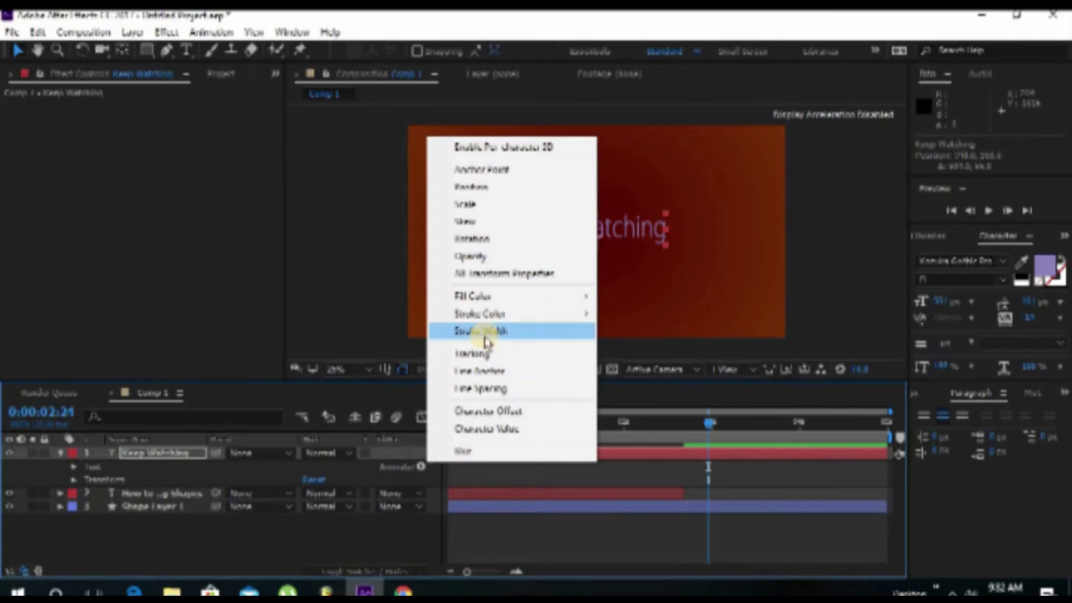
click(494, 256)
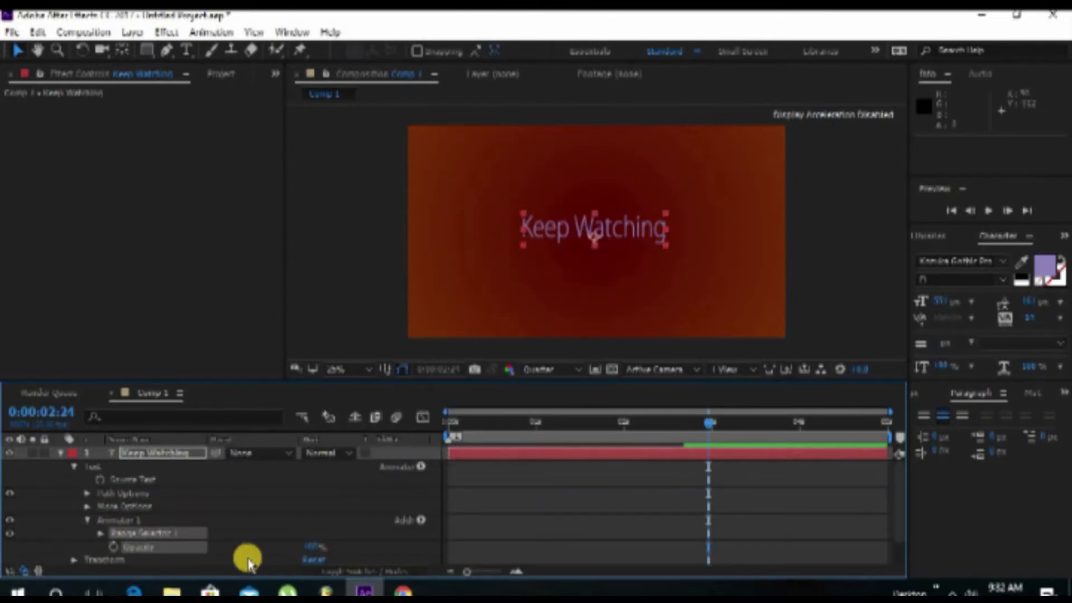
text(0)
key(Return)
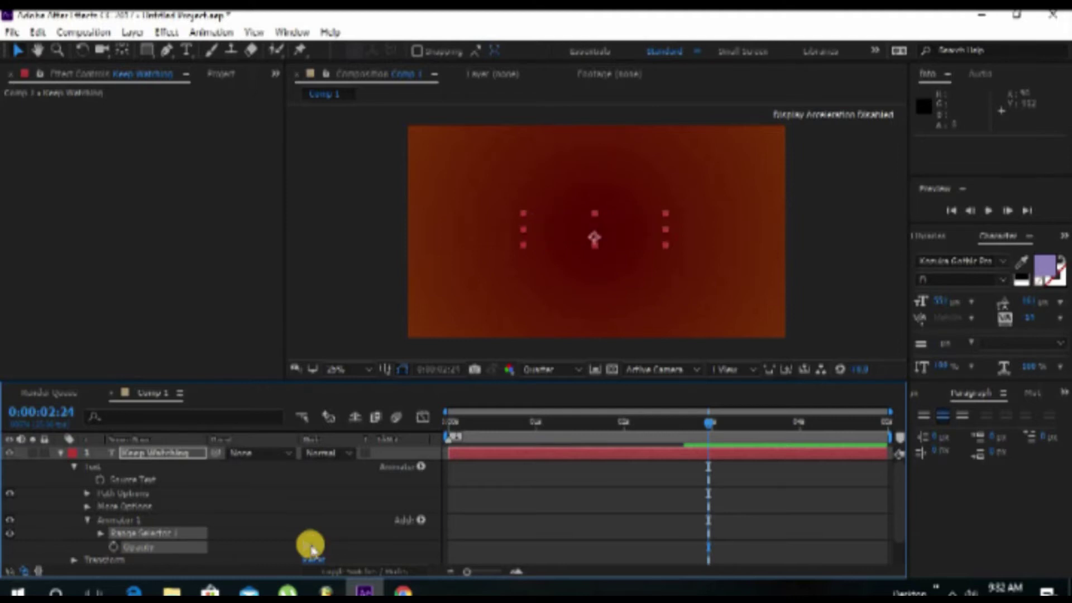
Keyframe the Range Selector End at 100% at 0:00:00:10 and return to frame 0
click(101, 533)
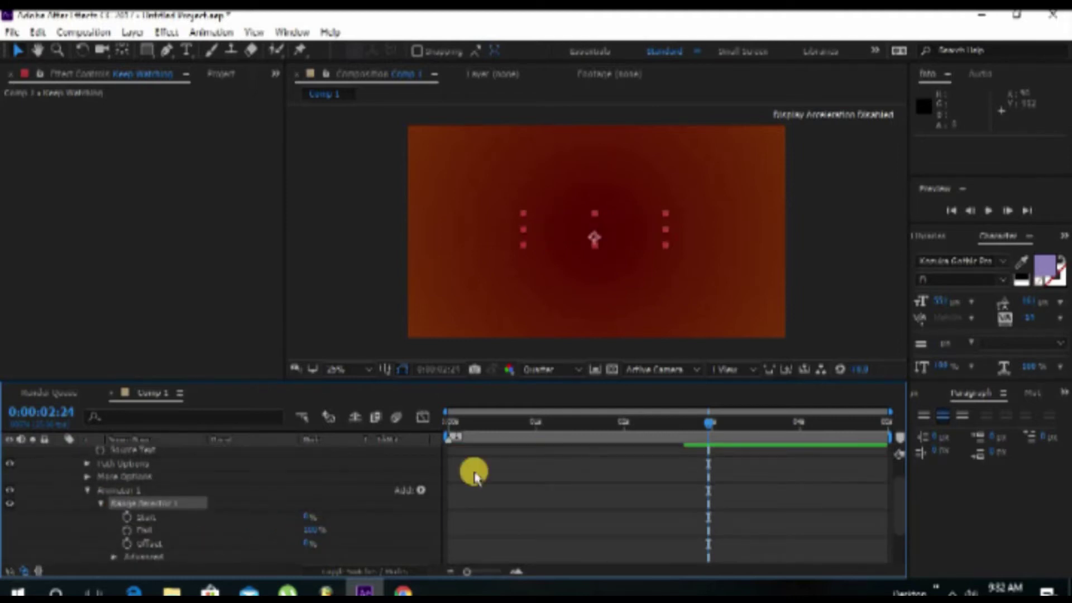
drag(601, 441, 441, 433)
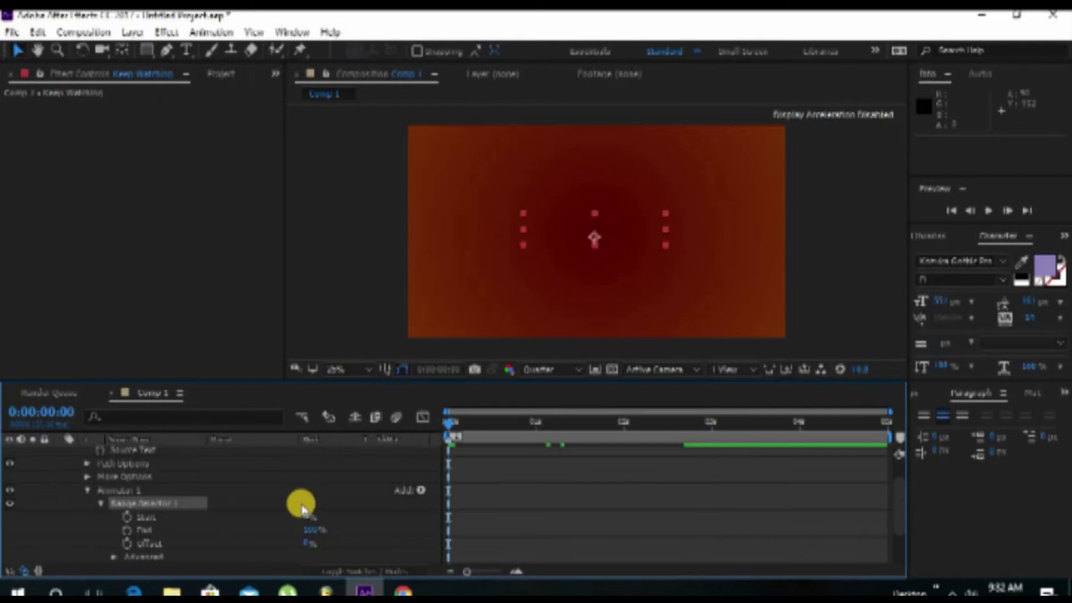
click(484, 423)
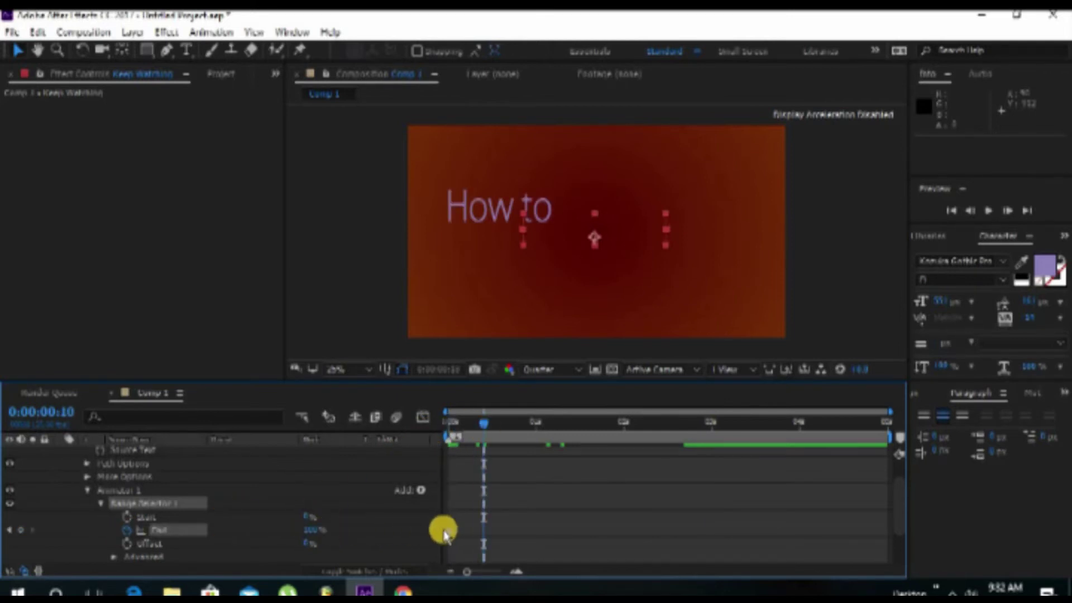
drag(449, 531, 484, 530)
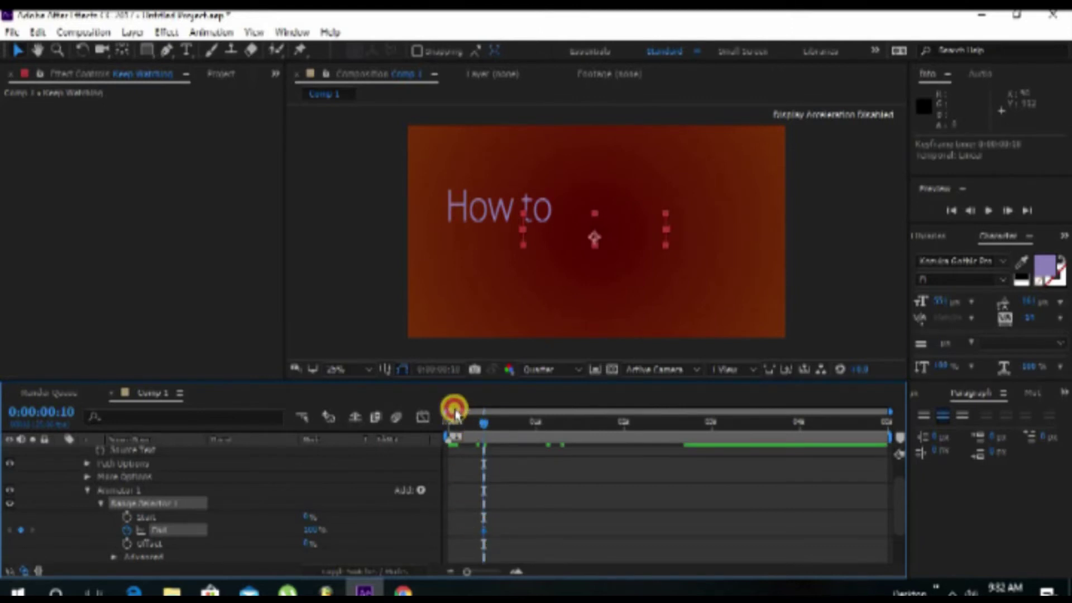
drag(455, 417, 426, 421)
click(313, 530)
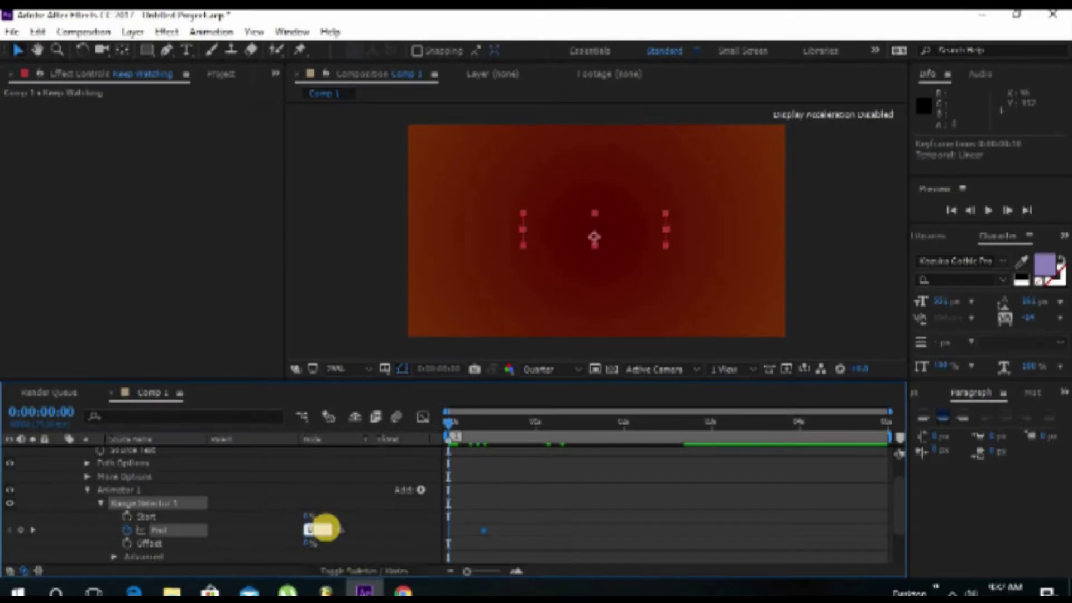
text(0)
Set range End to 0% at the start and keyframe range Start at 100%, moved to 0:00:00:05
key(Return)
mouse_move(450, 427)
mouse_down()
mouse_move(484, 429)
mouse_move(467, 434)
mouse_up()
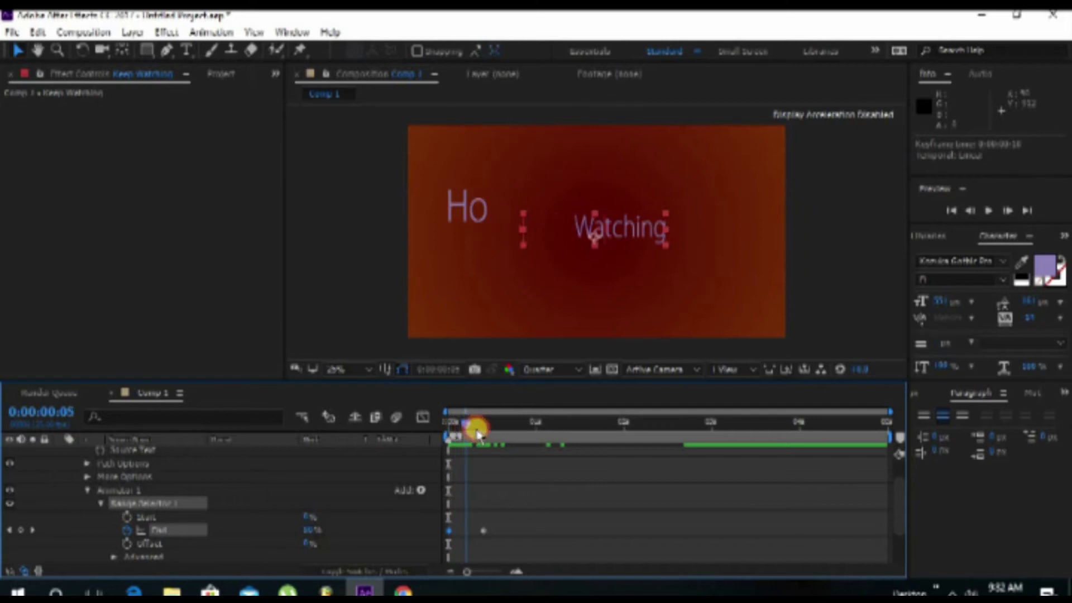
mouse_move(477, 430)
mouse_down()
mouse_move(462, 430)
mouse_move(499, 434)
mouse_up()
click(127, 517)
click(304, 517)
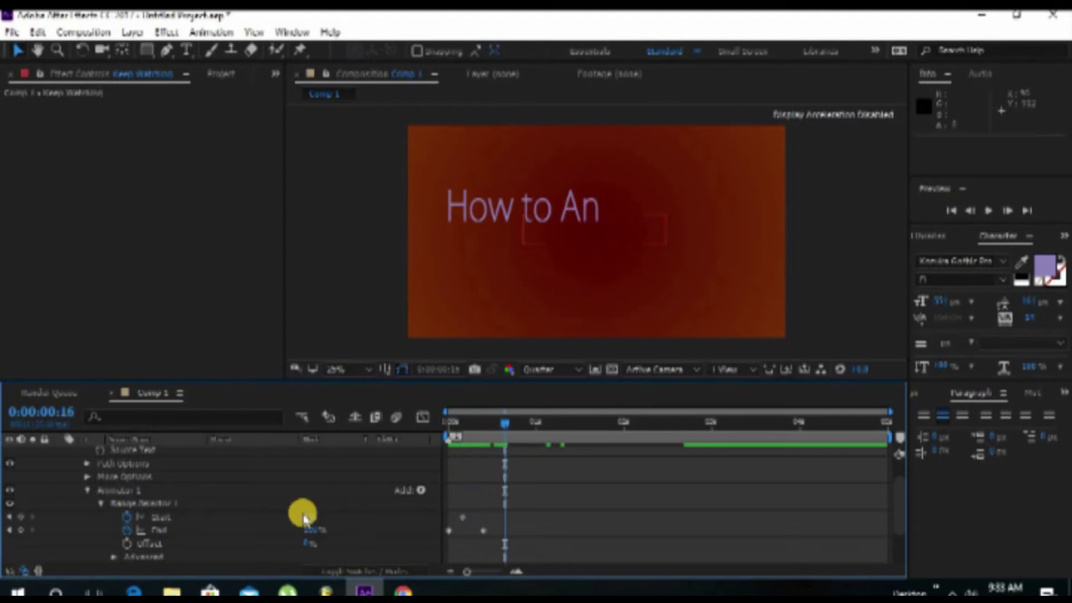
key(Return)
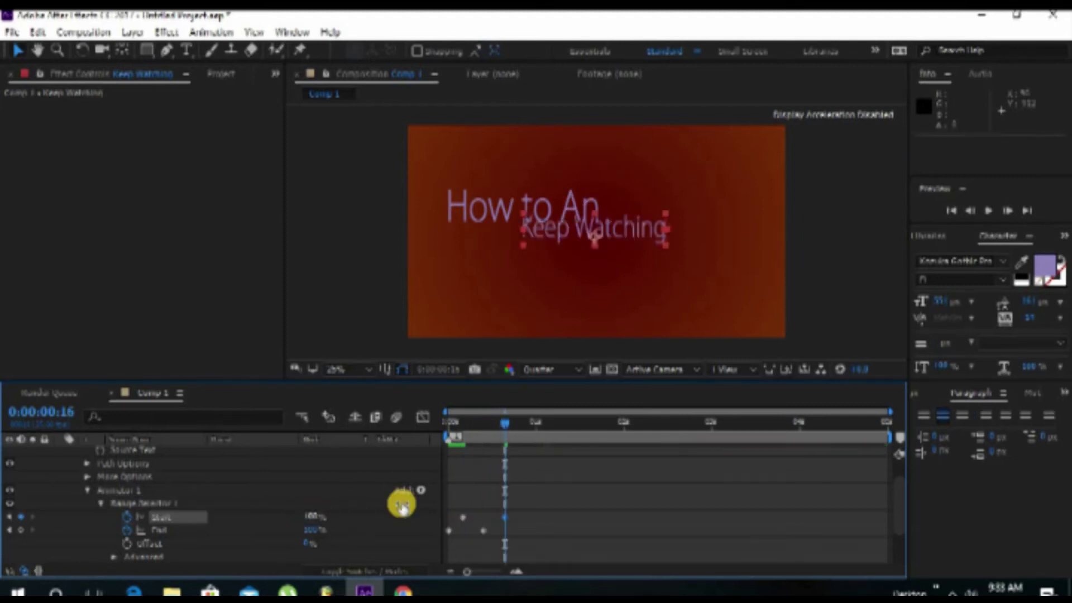
drag(464, 523, 488, 525)
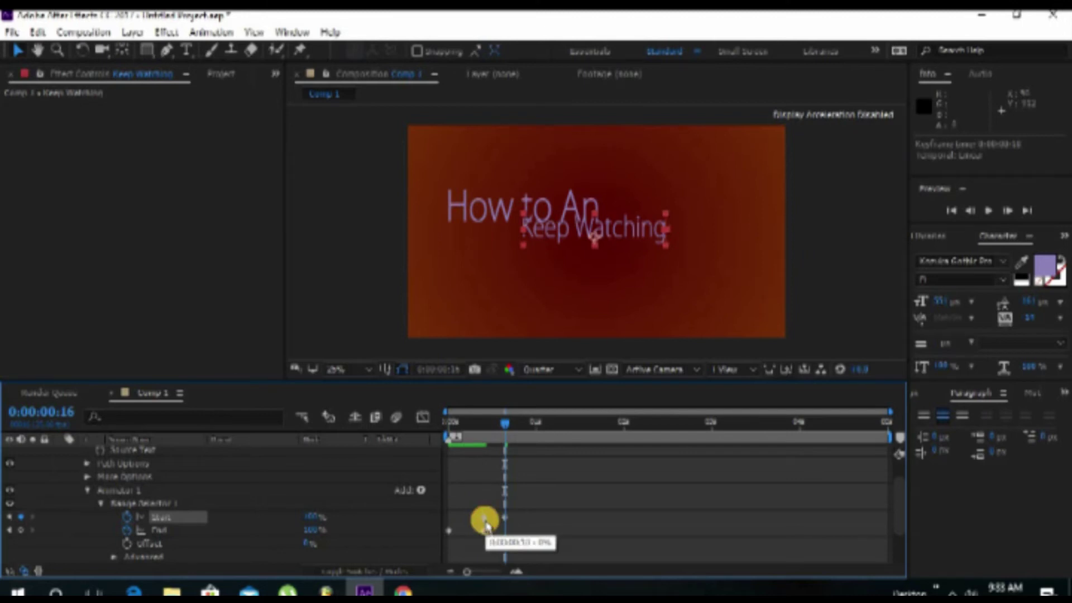
click(469, 531)
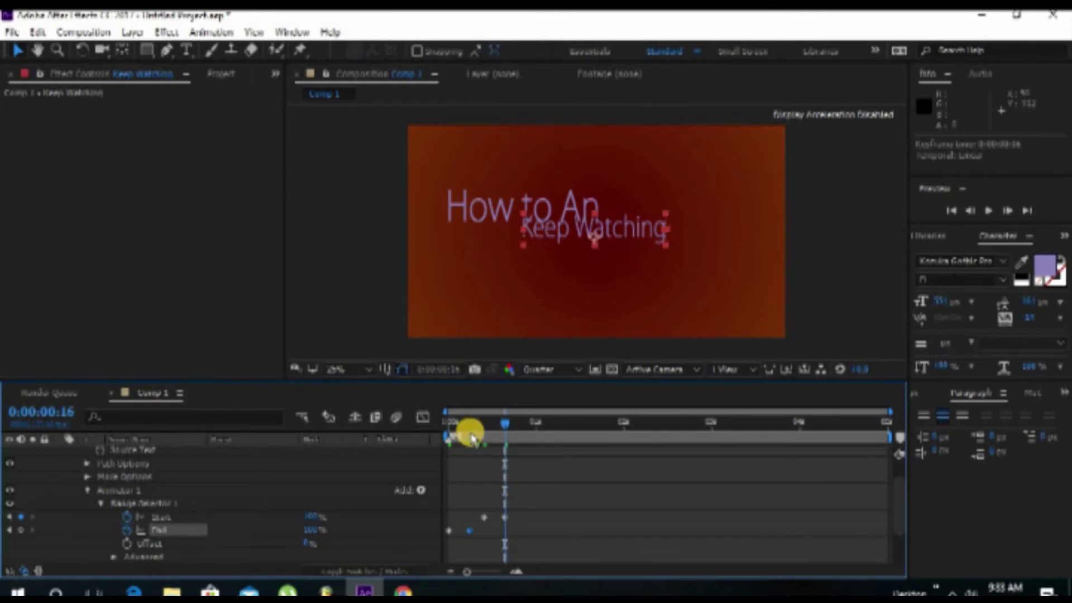
drag(472, 437, 511, 432)
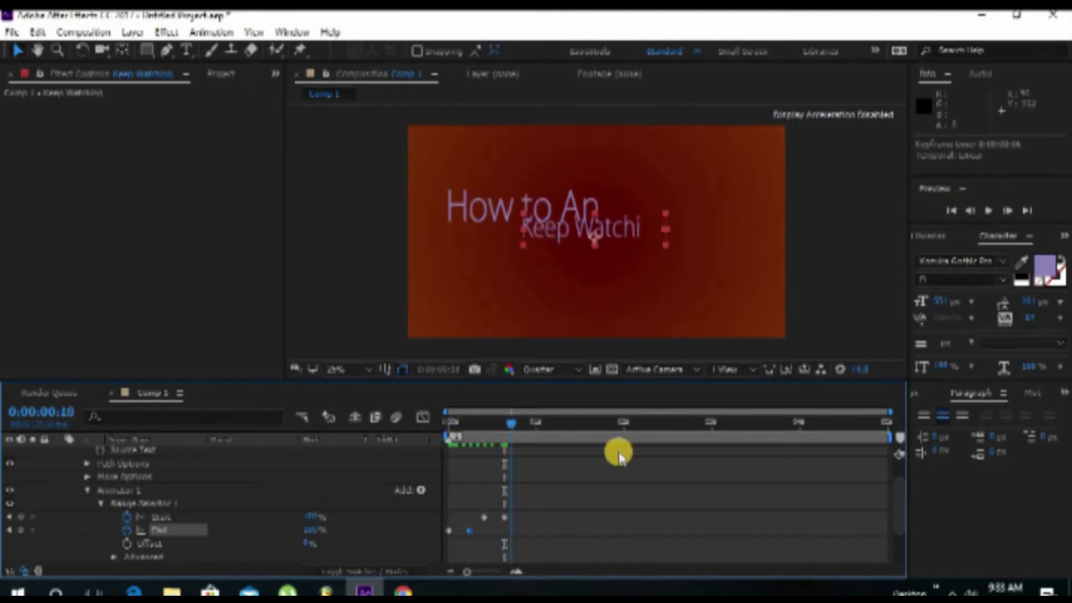
Apply Easy Ease to the Start and End keyframes and scrub to preview the letter reveal
drag(895, 498, 896, 511)
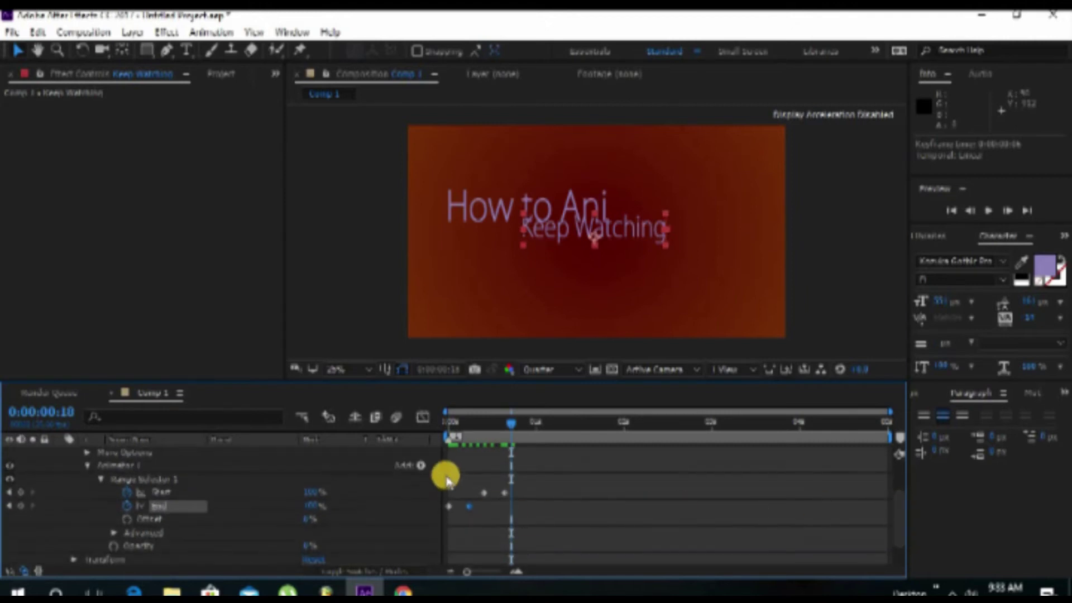
drag(447, 480, 517, 519)
right_click(505, 493)
mouse_move(570, 480)
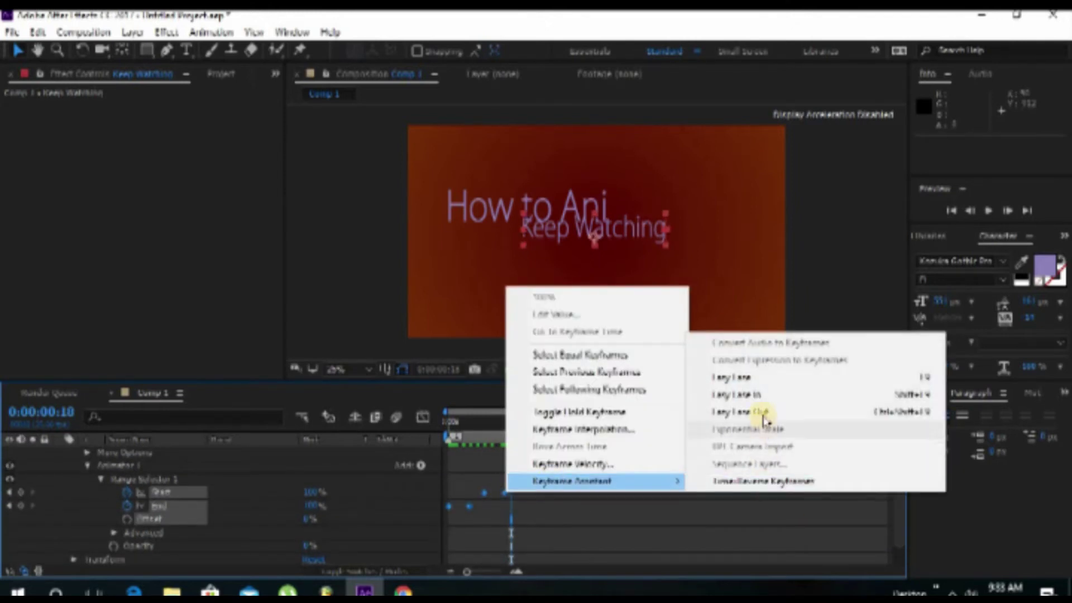
click(764, 414)
drag(477, 427, 519, 434)
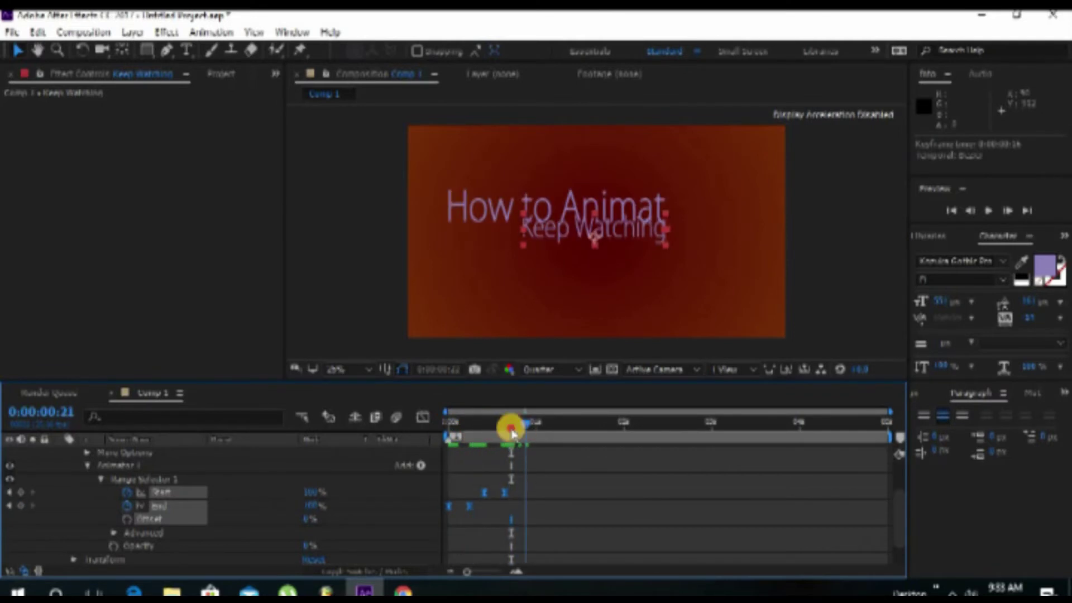
drag(520, 434, 508, 435)
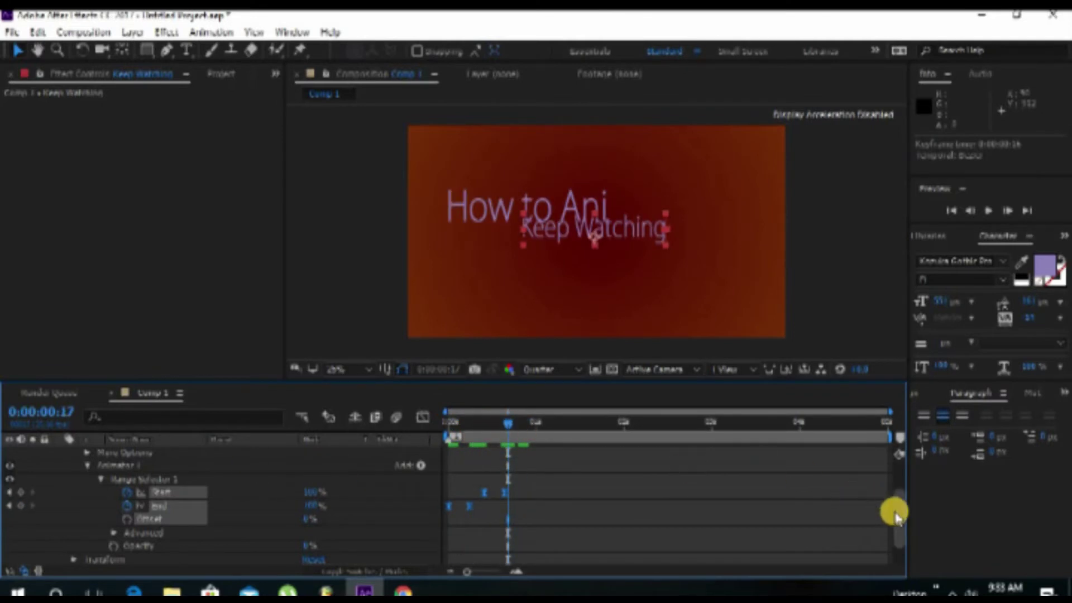
Turn on Randomize Order under Range Selector 1 > Advanced and preview the random reveal
click(100, 479)
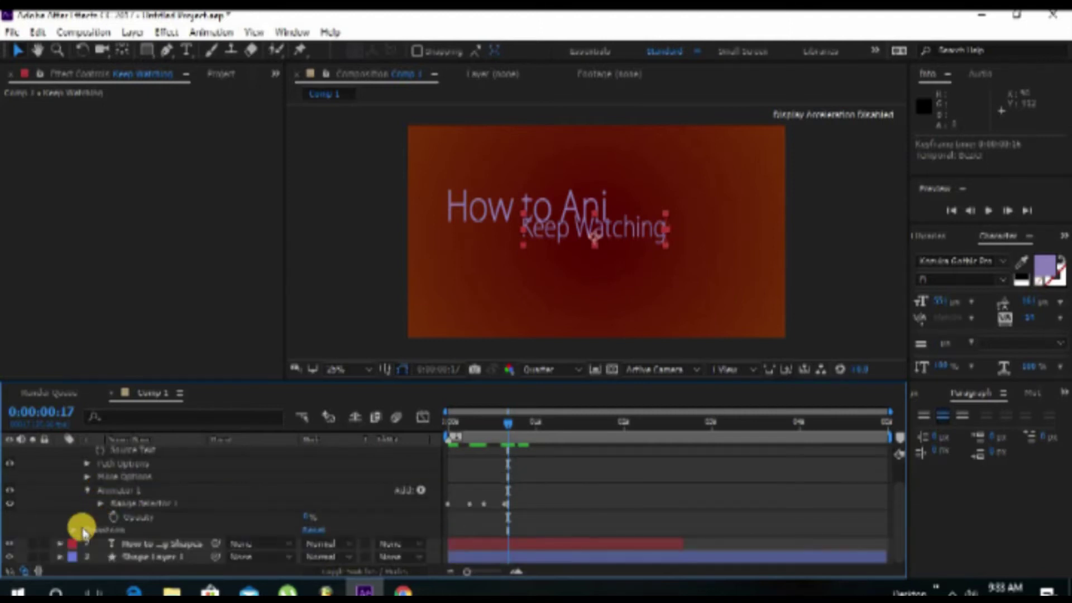
click(80, 533)
click(79, 531)
scroll(340, 545, down, 3)
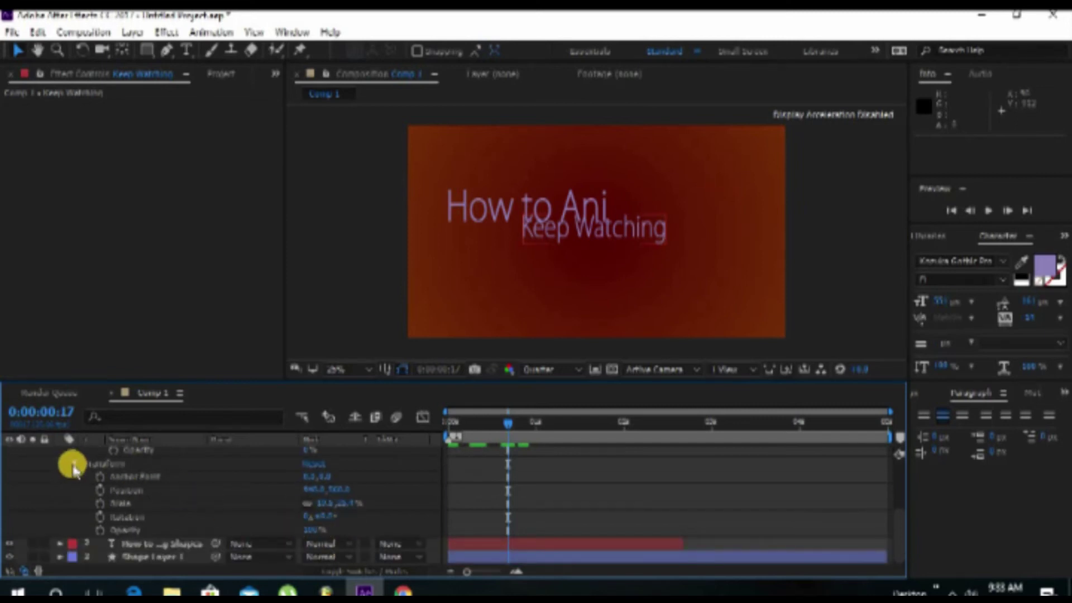
click(72, 468)
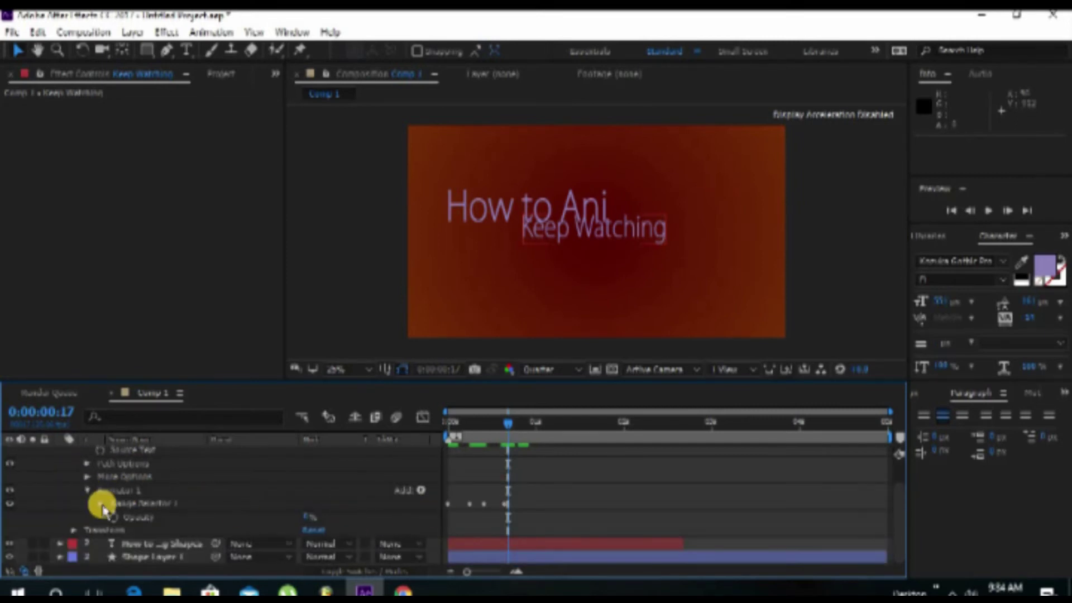
click(102, 505)
click(115, 556)
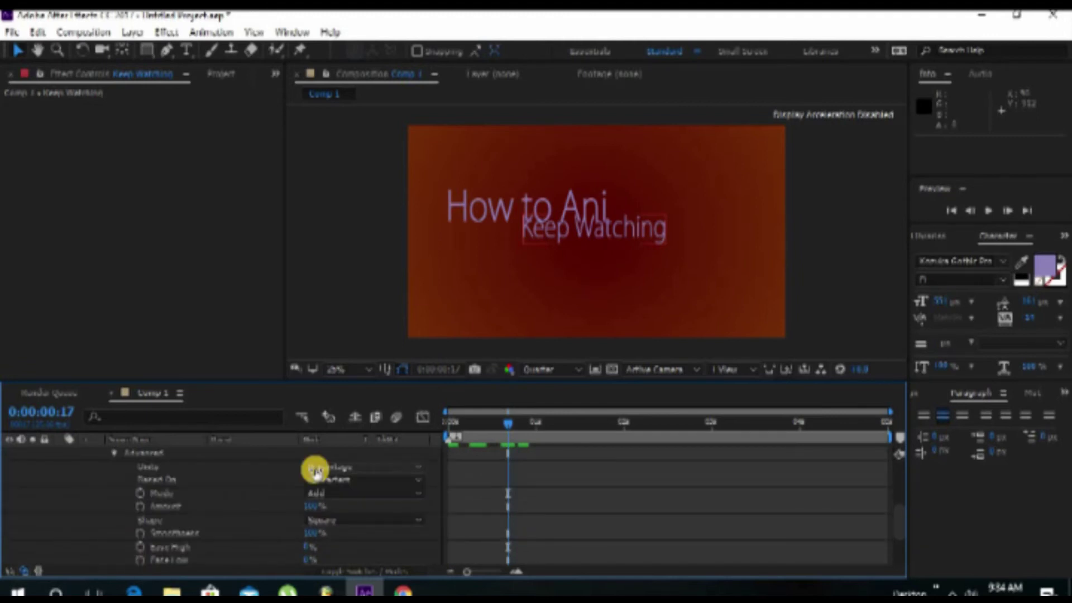
scroll(296, 486, down, 3)
click(320, 505)
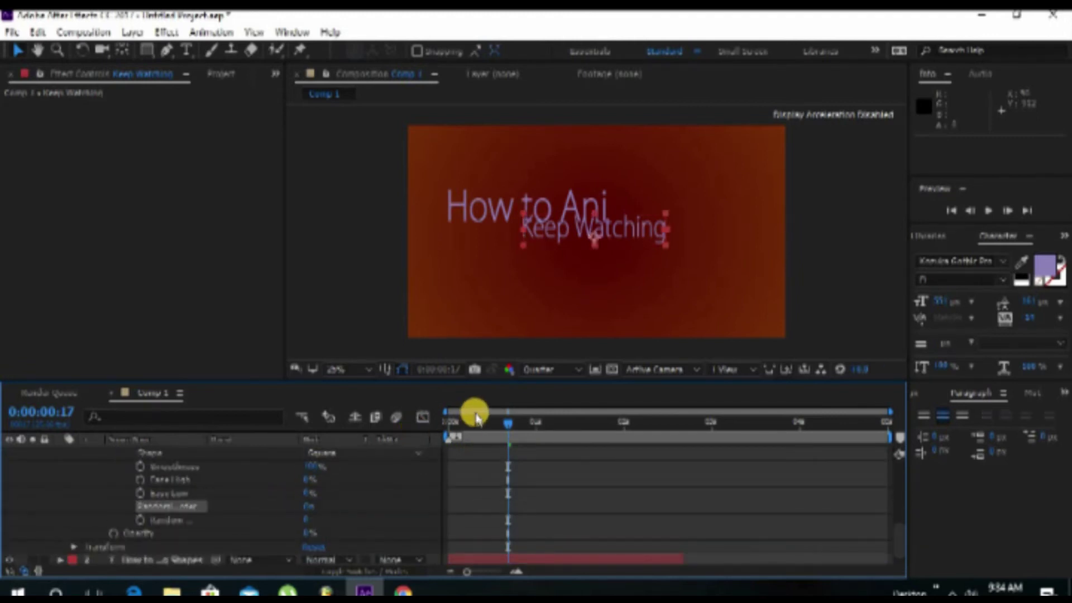
drag(466, 421, 469, 421)
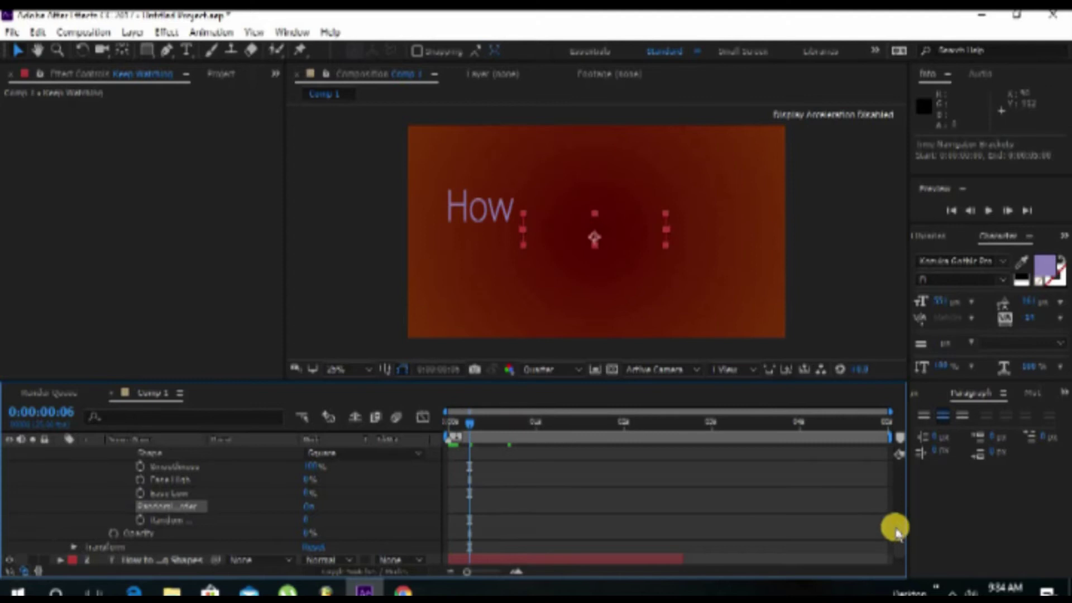
drag(895, 530, 897, 461)
Split the Keep Watching layer at frame 22 with Ctrl+Shift+D and delete the later piece
click(523, 423)
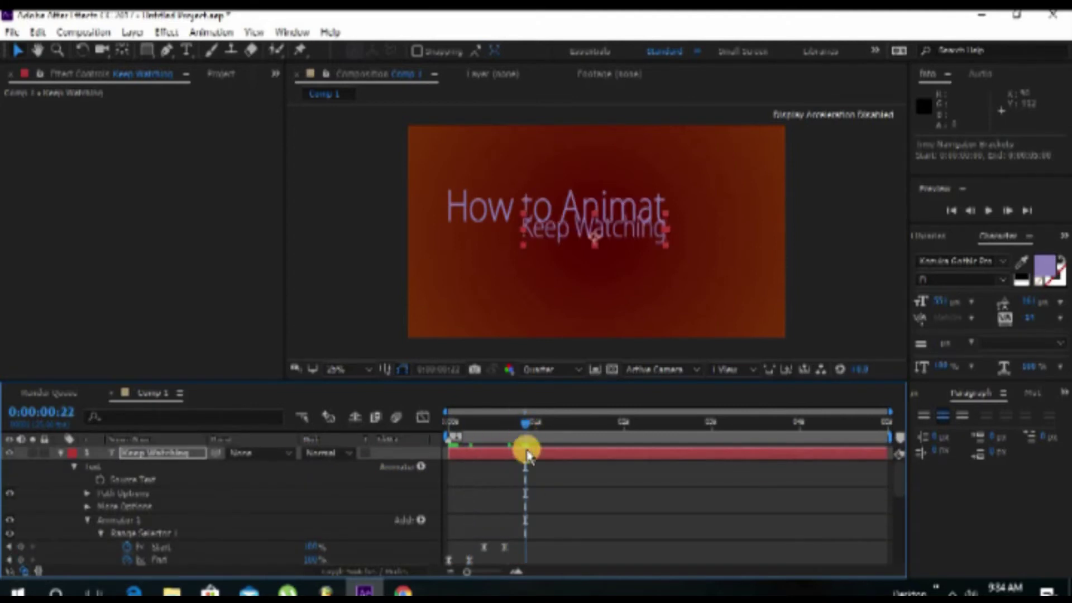
click(527, 453)
key(ctrl+shift+d)
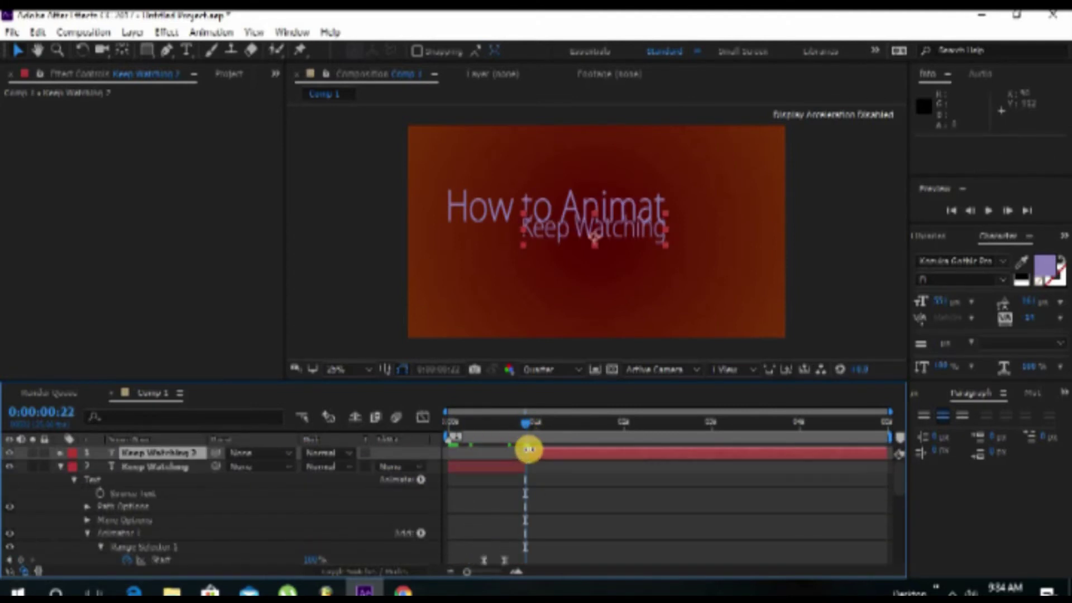
key(Delete)
Move the Keep Watching layer to start where the first title ends, preview, and lock both title layers
click(62, 453)
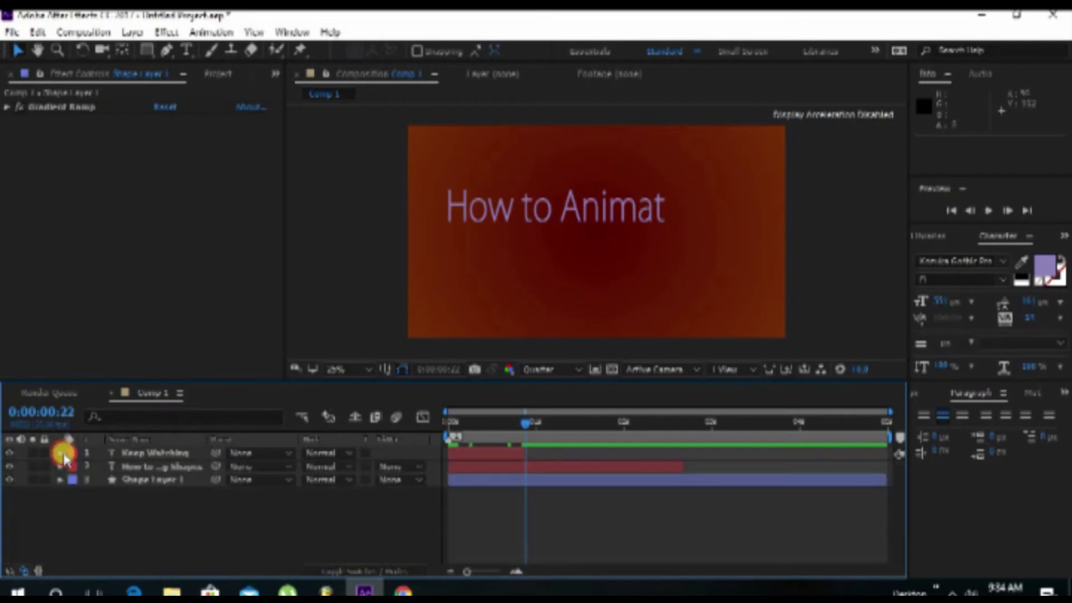
mouse_move(468, 451)
mouse_down()
mouse_move(715, 451)
mouse_move(701, 451)
mouse_up()
mouse_move(631, 421)
mouse_down()
mouse_move(604, 419)
mouse_move(745, 416)
mouse_up()
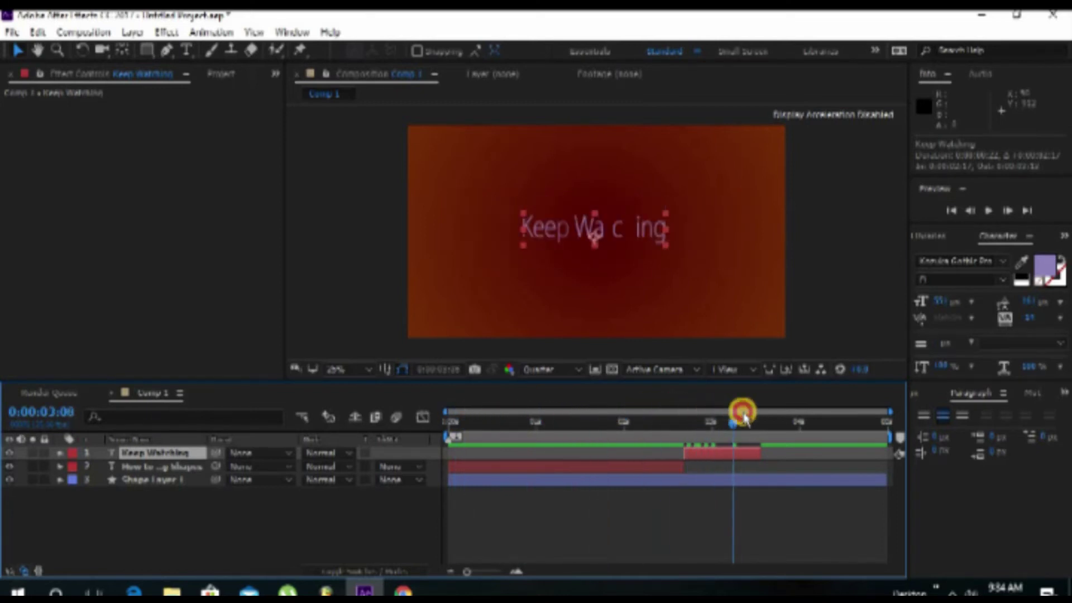
drag(744, 416, 730, 418)
right_click(264, 520)
drag(44, 452, 46, 477)
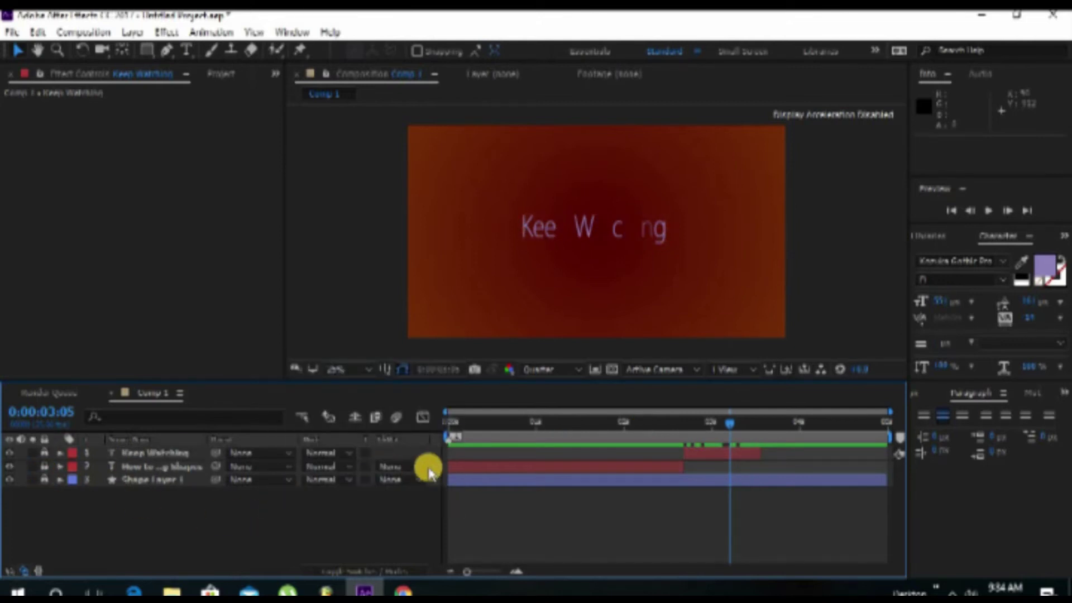
click(789, 425)
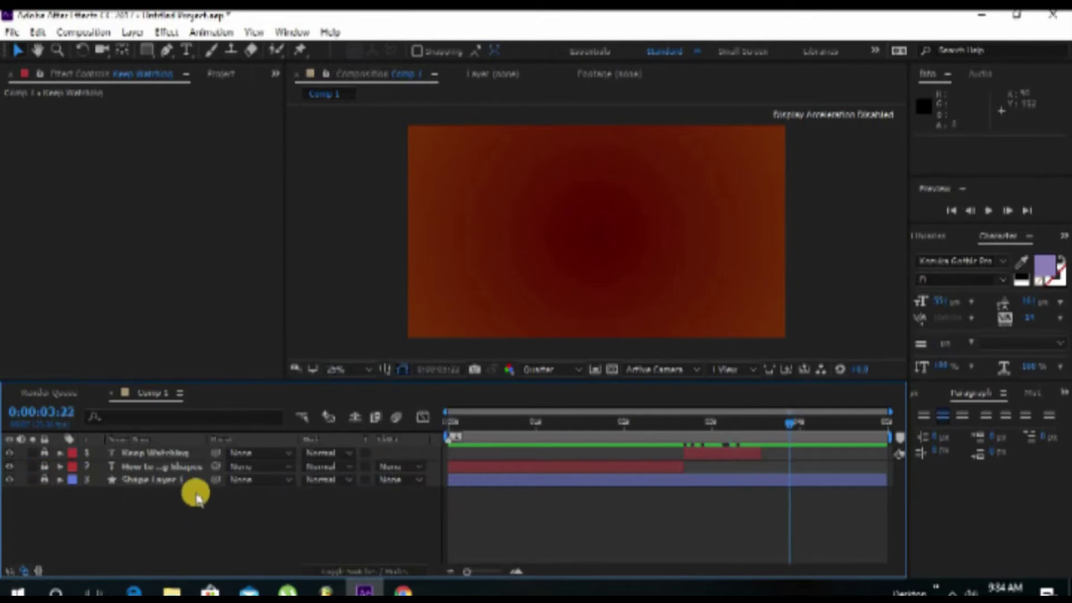
right_click(249, 504)
Add a new shape layer and draw a small white-filled circle near the frame's top-left
mouse_move(287, 357)
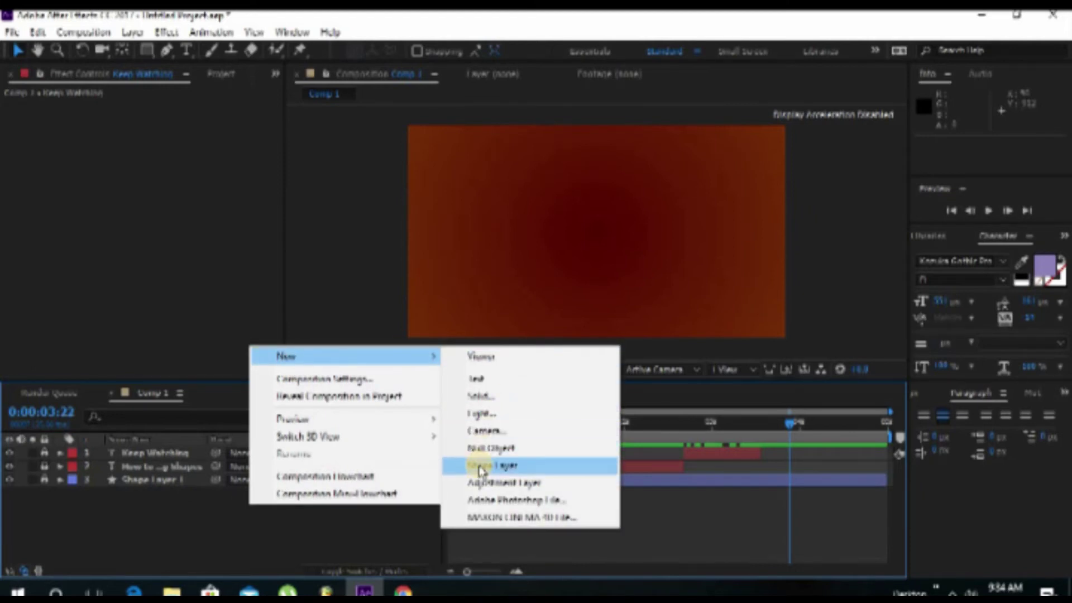
click(480, 467)
mouse_move(147, 50)
mouse_down()
mouse_move(181, 71)
mouse_move(180, 84)
mouse_up()
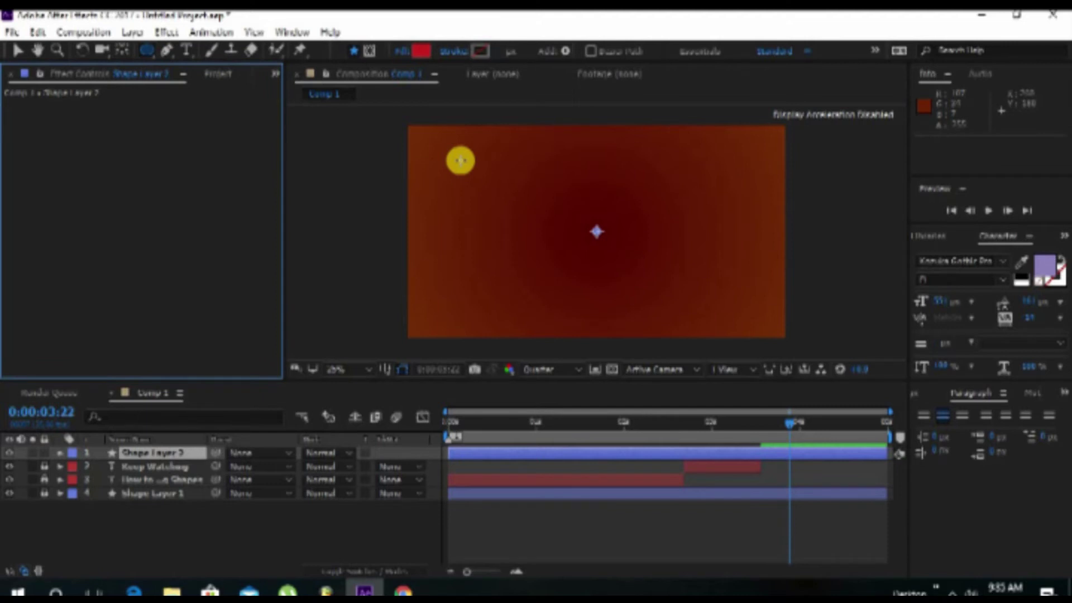
drag(472, 172, 493, 192)
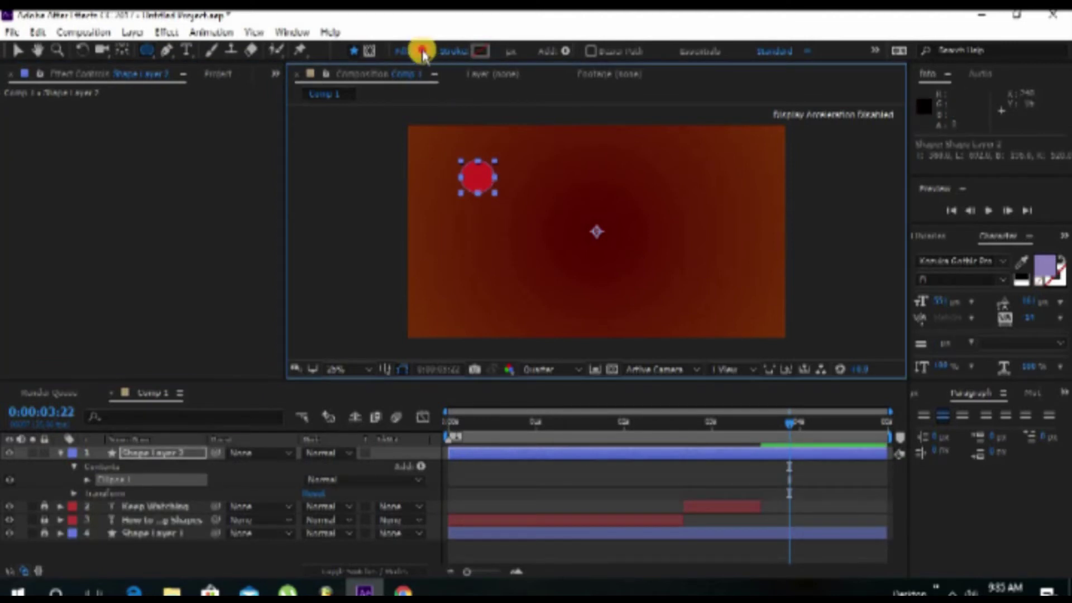
click(421, 51)
drag(311, 246, 222, 192)
click(550, 194)
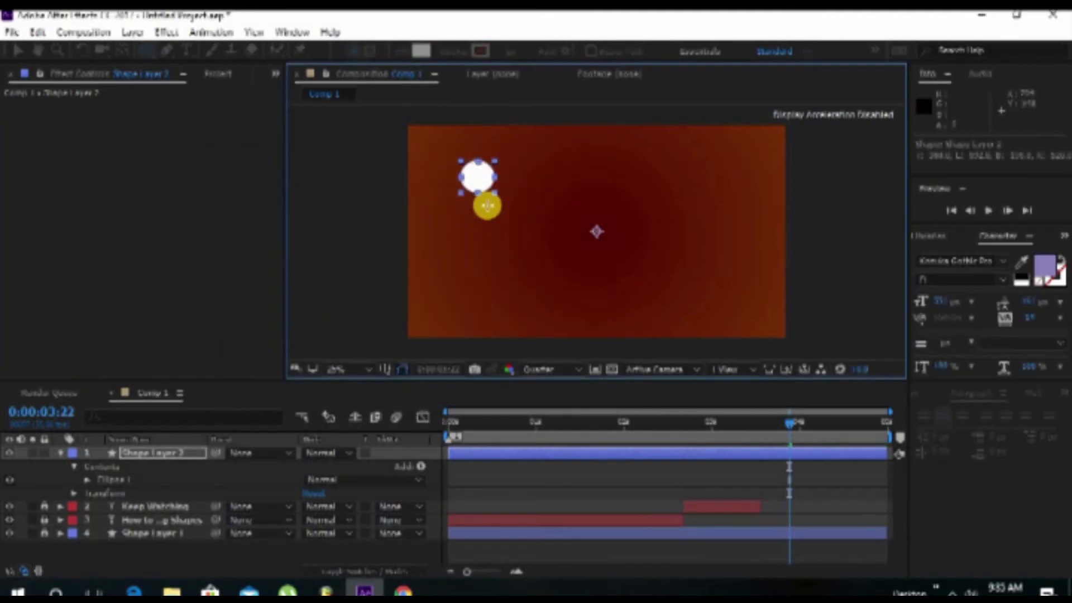
Centre the circle's anchor point and set a first Position keyframe
click(17, 50)
key(ctrl+alt+Home)
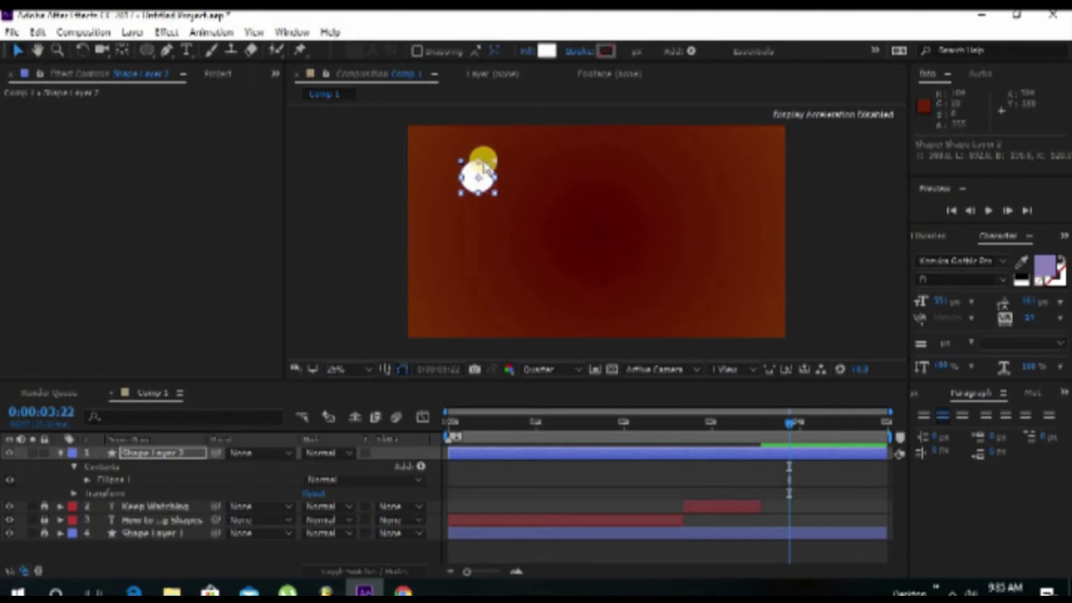
click(61, 452)
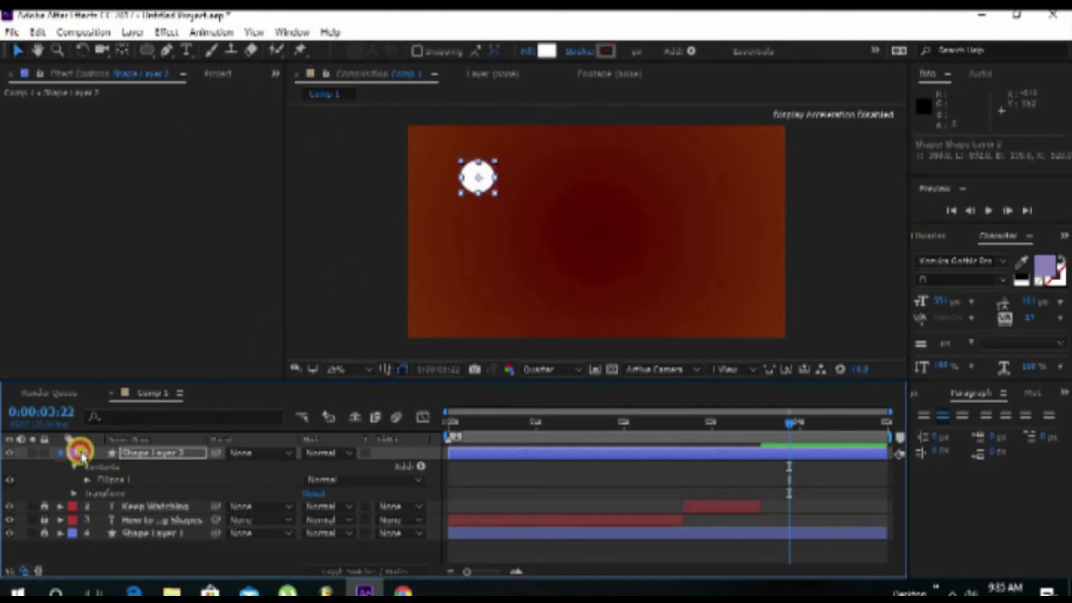
click(156, 453)
key(p)
click(100, 467)
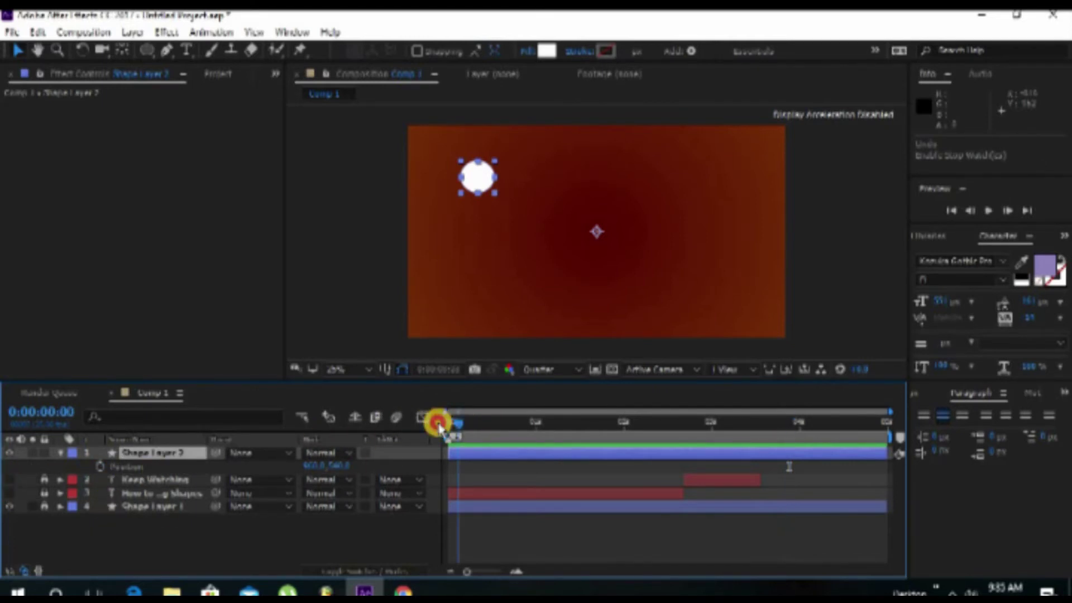
Keyframe the circle dropping to the bottom edge, then bouncing up and to the right
click(134, 467)
drag(479, 426, 485, 427)
drag(476, 174, 475, 296)
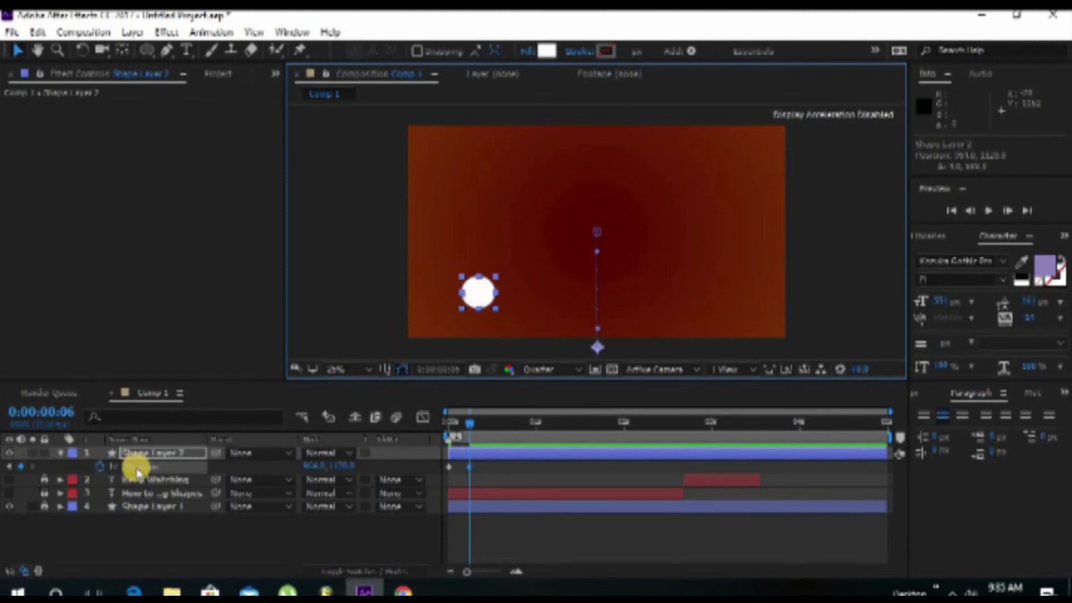
click(491, 422)
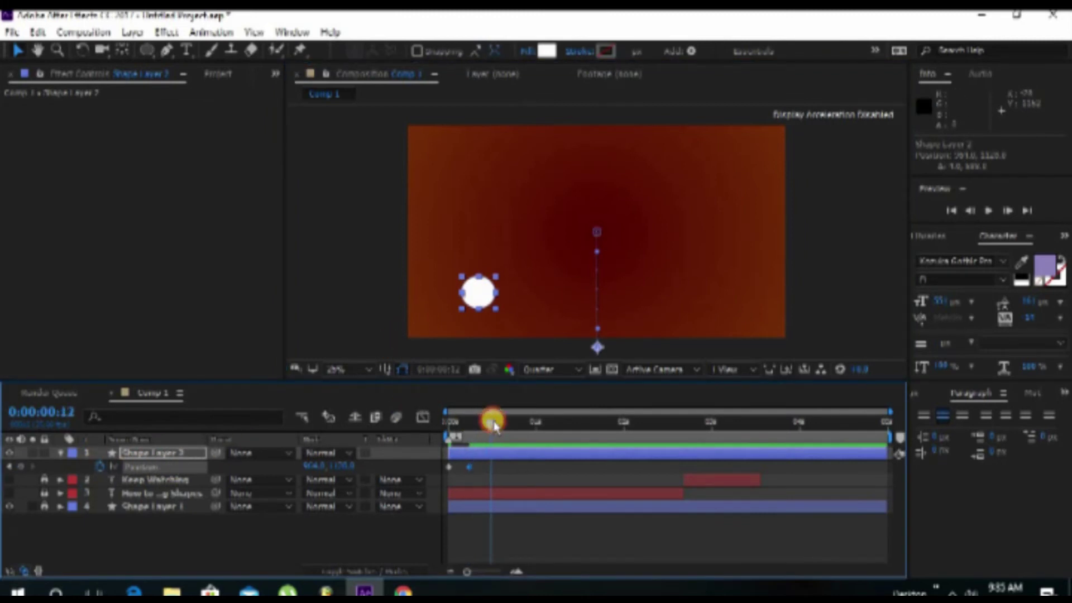
drag(491, 423, 487, 422)
drag(479, 291, 554, 241)
Keyframe the circle at the bottom at frame 16, the top at frame 22, and near centre at about one second
drag(489, 423, 505, 423)
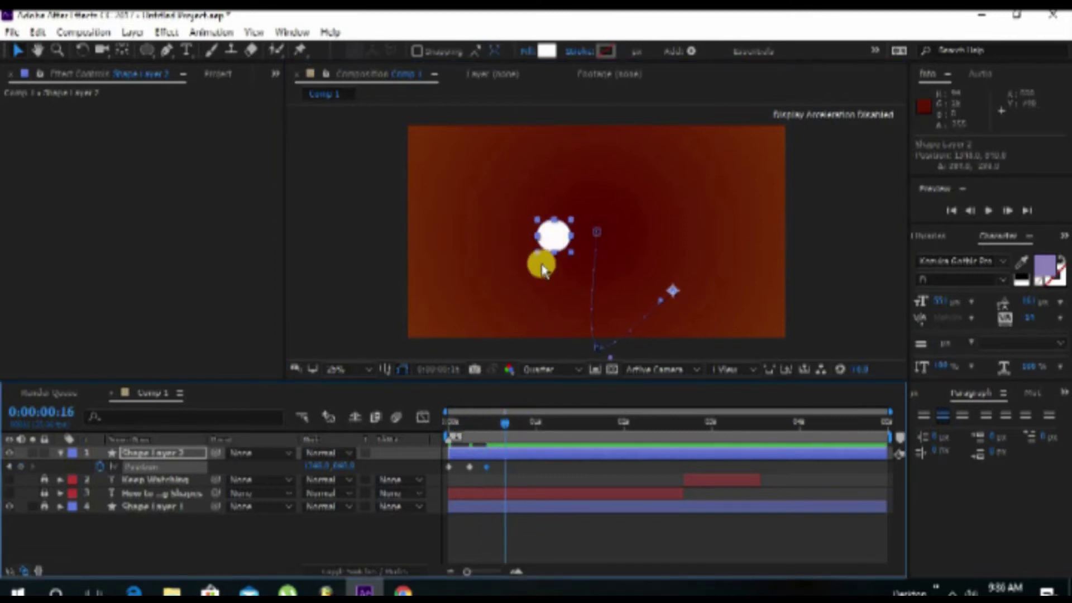
drag(557, 242, 593, 319)
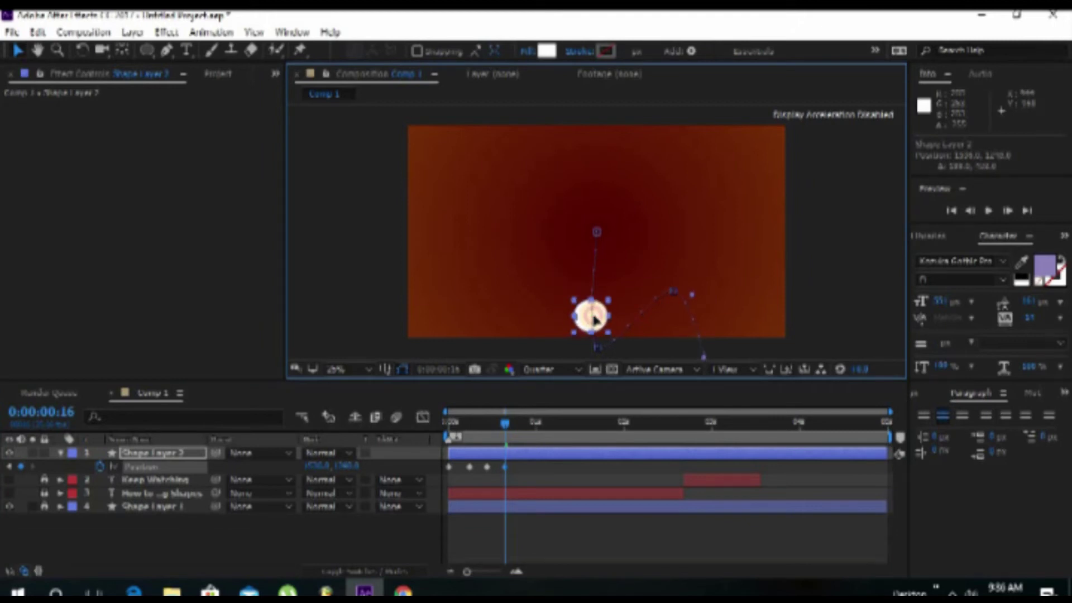
click(525, 423)
mouse_move(591, 316)
mouse_down()
mouse_move(600, 254)
mouse_move(592, 167)
mouse_up()
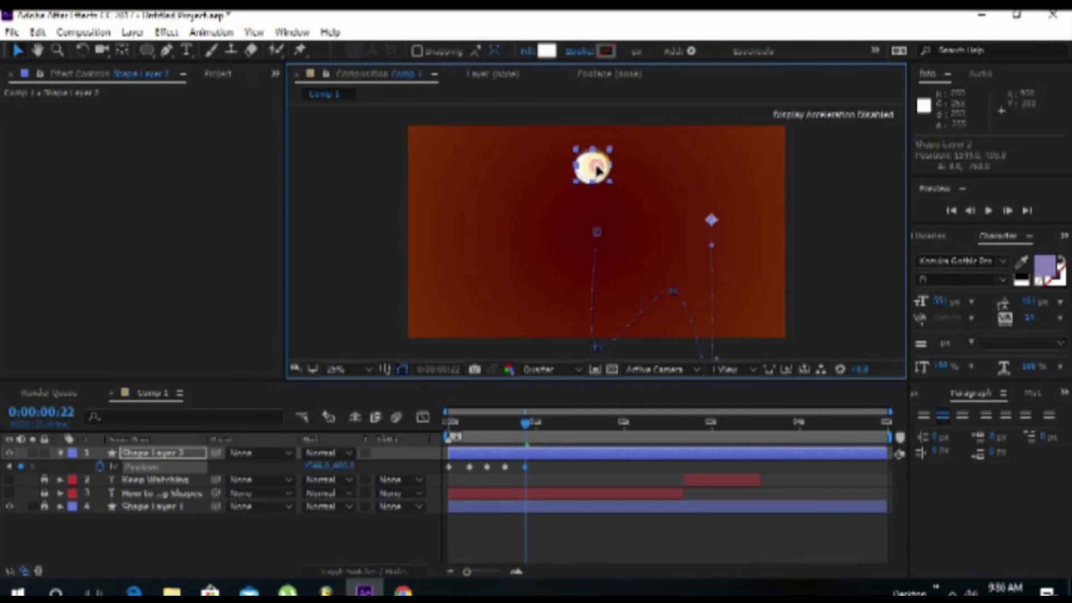
drag(527, 422, 543, 423)
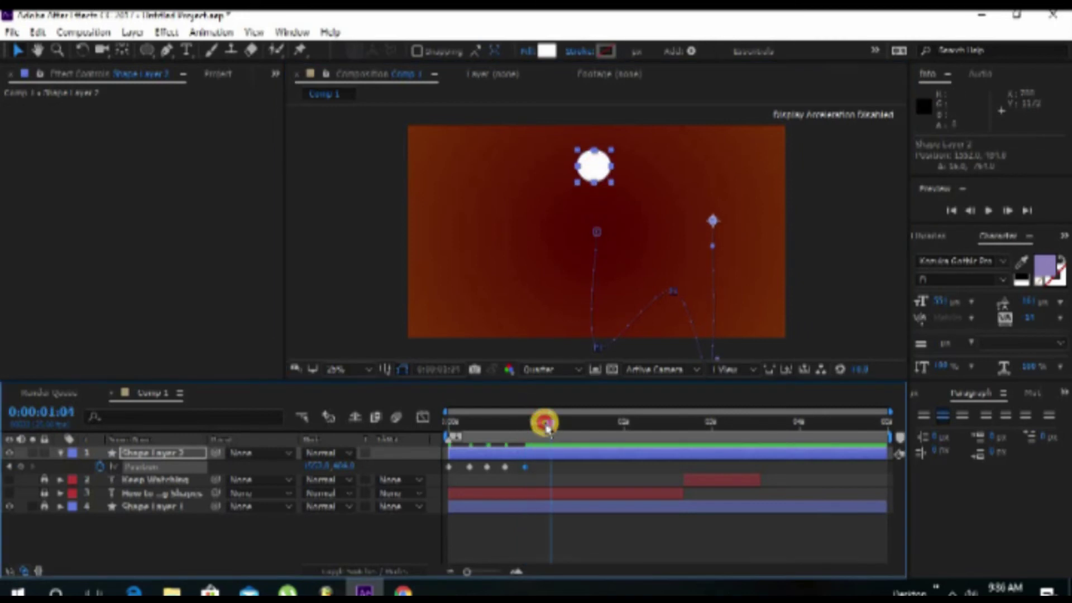
drag(594, 191, 598, 251)
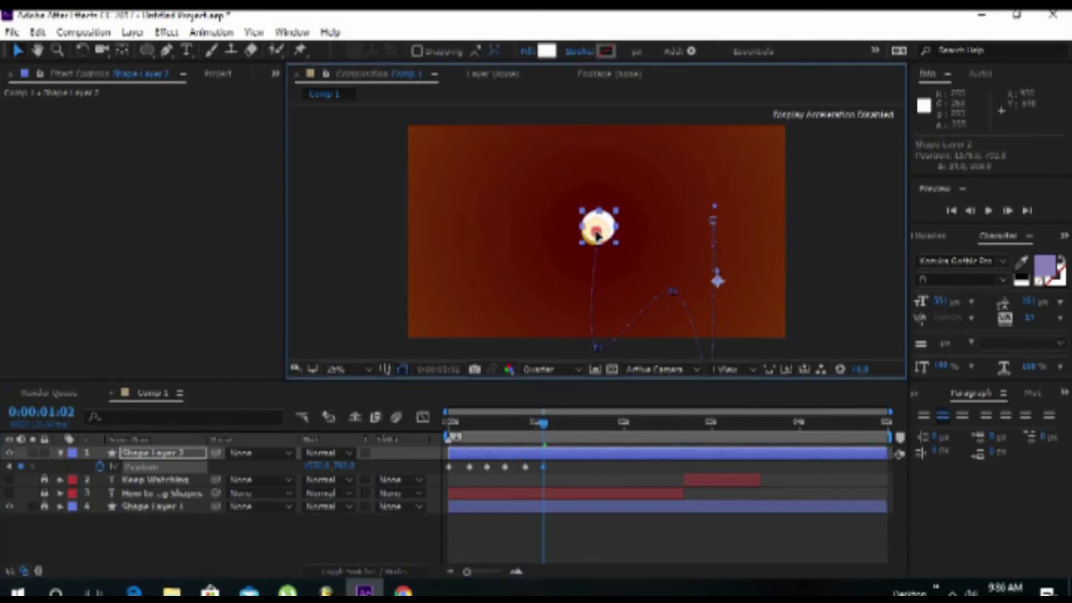
click(60, 454)
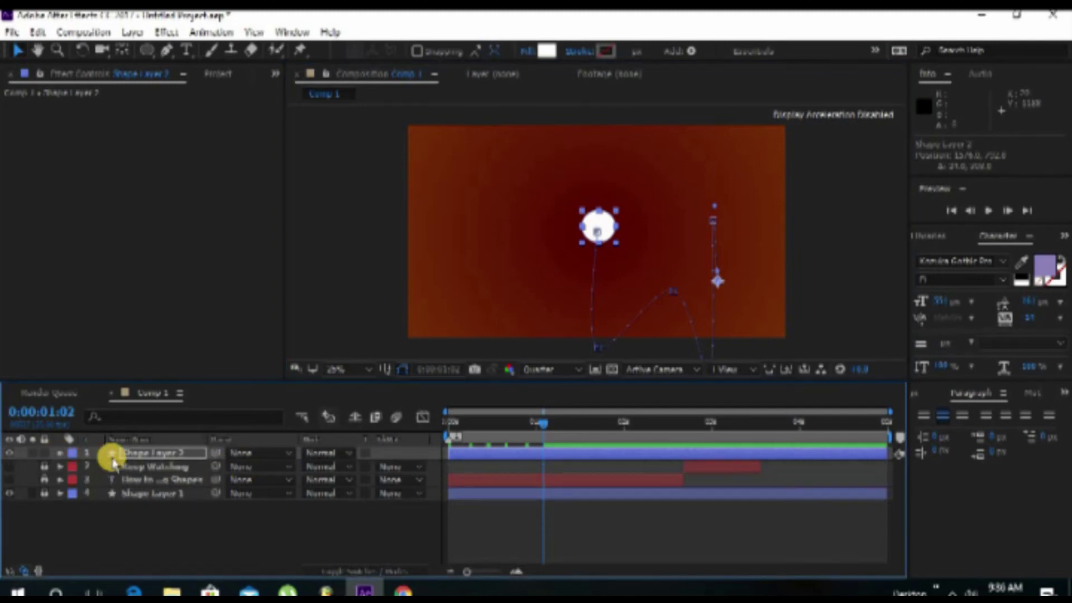
Convert the circle's Ellipse Path 1 into an editable Bezier path
click(61, 453)
click(75, 479)
click(74, 479)
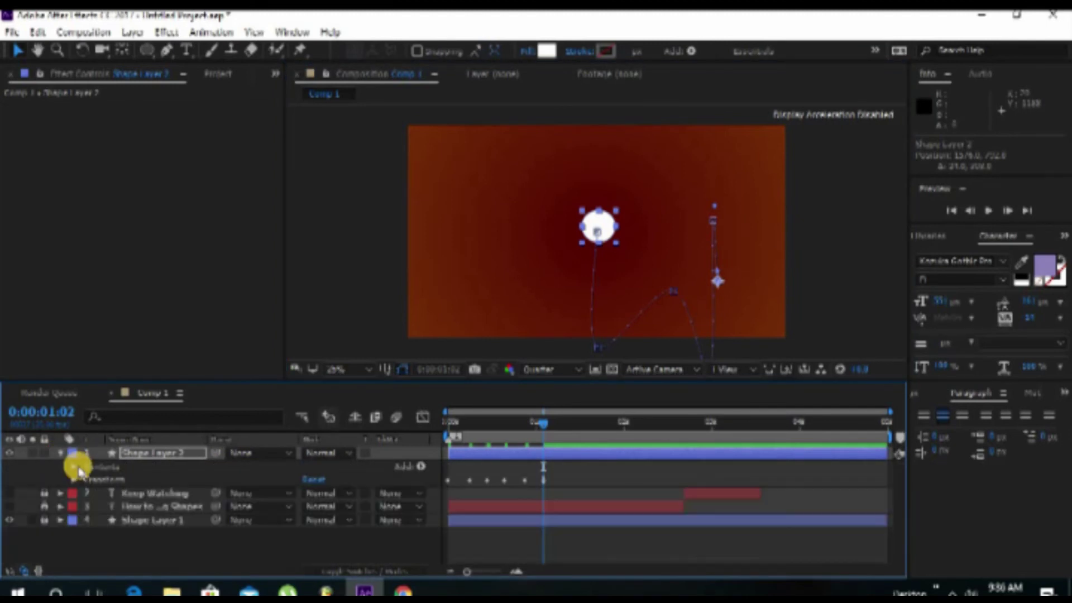
click(78, 468)
click(88, 480)
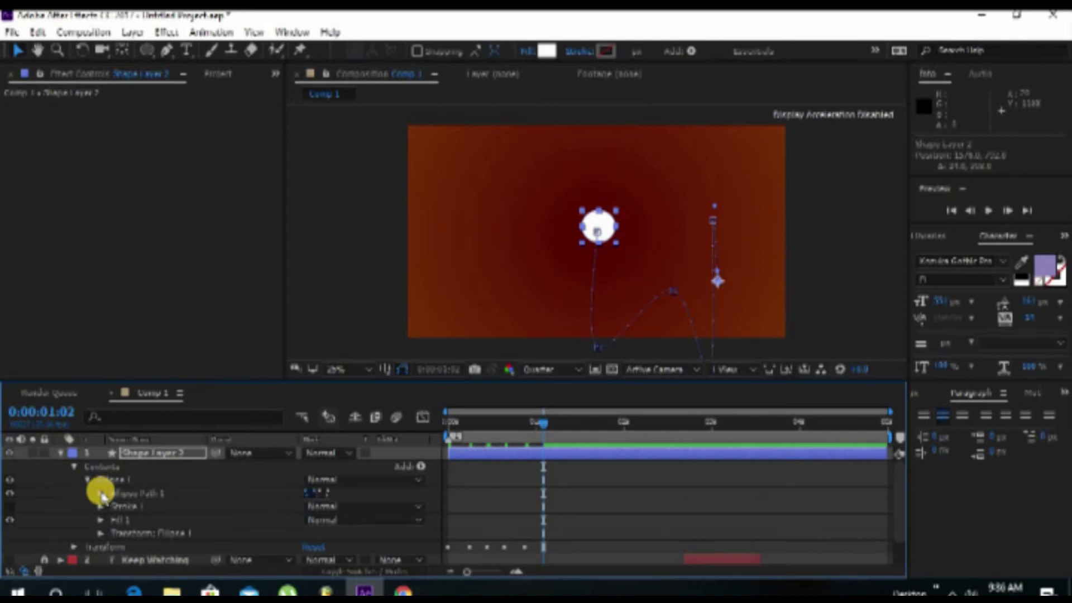
click(100, 493)
right_click(111, 493)
click(167, 499)
Reveal the Path property and preview the circle's bounce through 0:00:01:02
drag(522, 429, 441, 430)
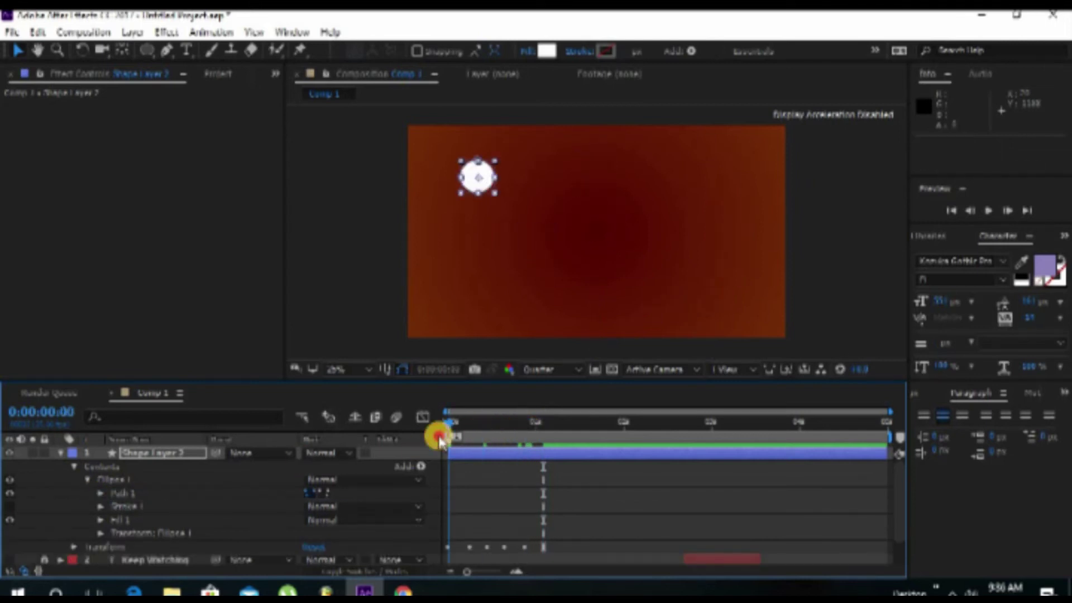
click(101, 493)
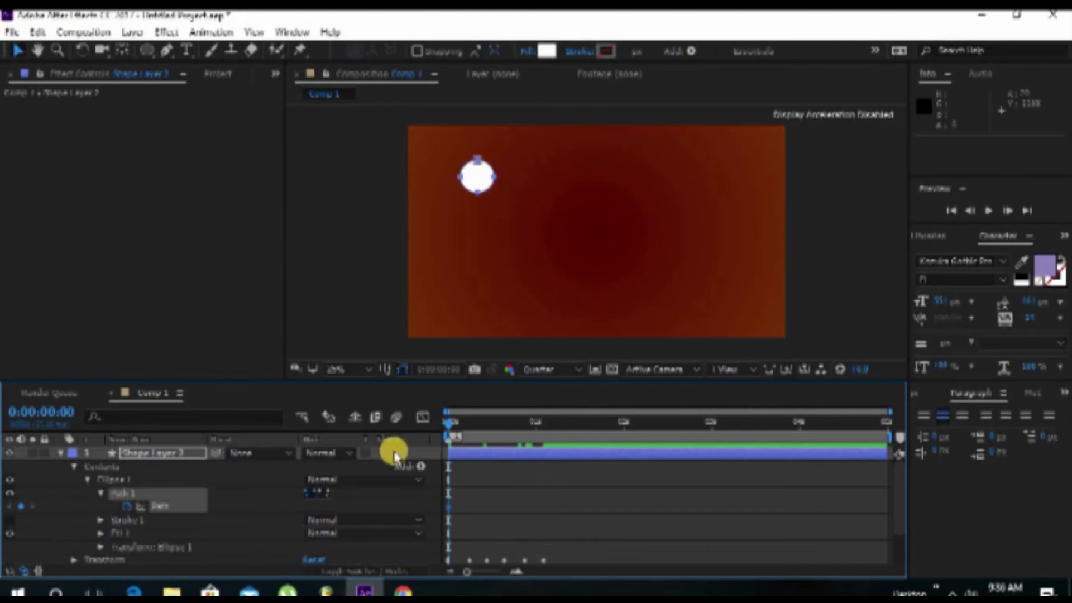
drag(451, 432, 526, 434)
click(375, 501)
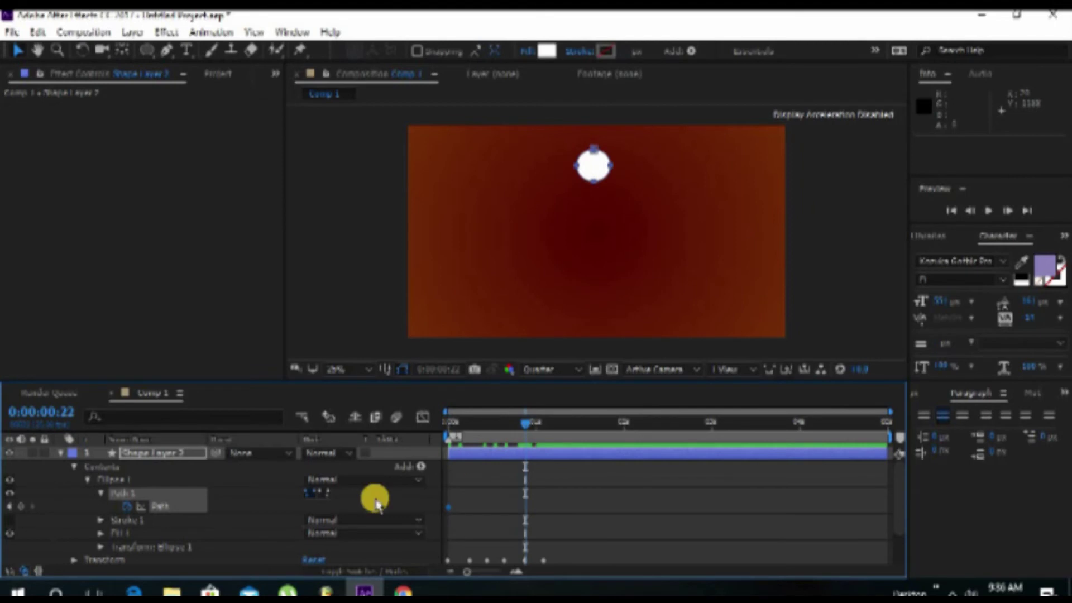
drag(537, 431, 544, 437)
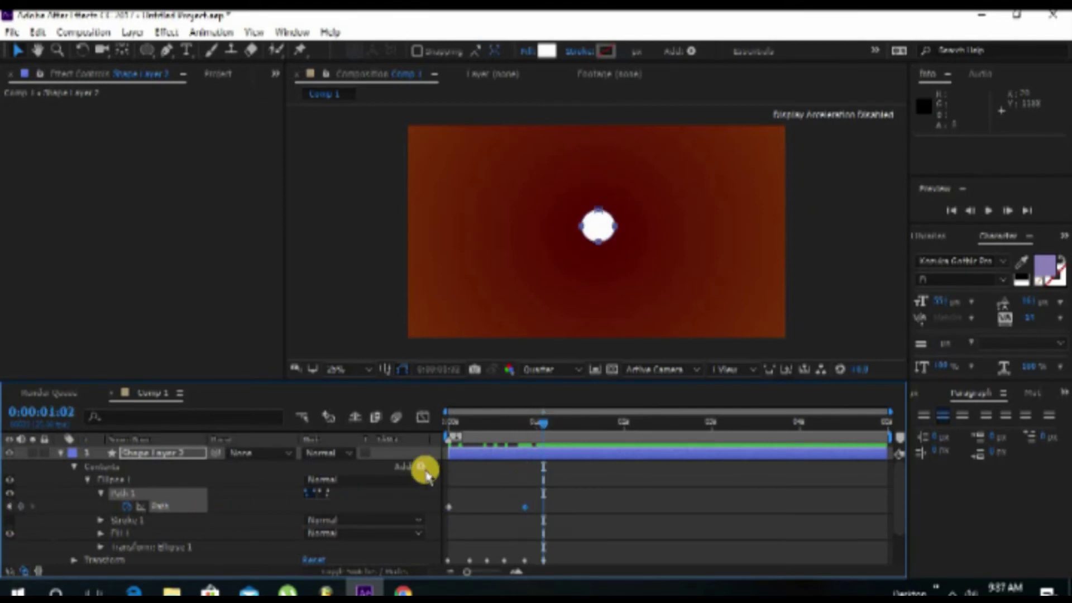
click(59, 454)
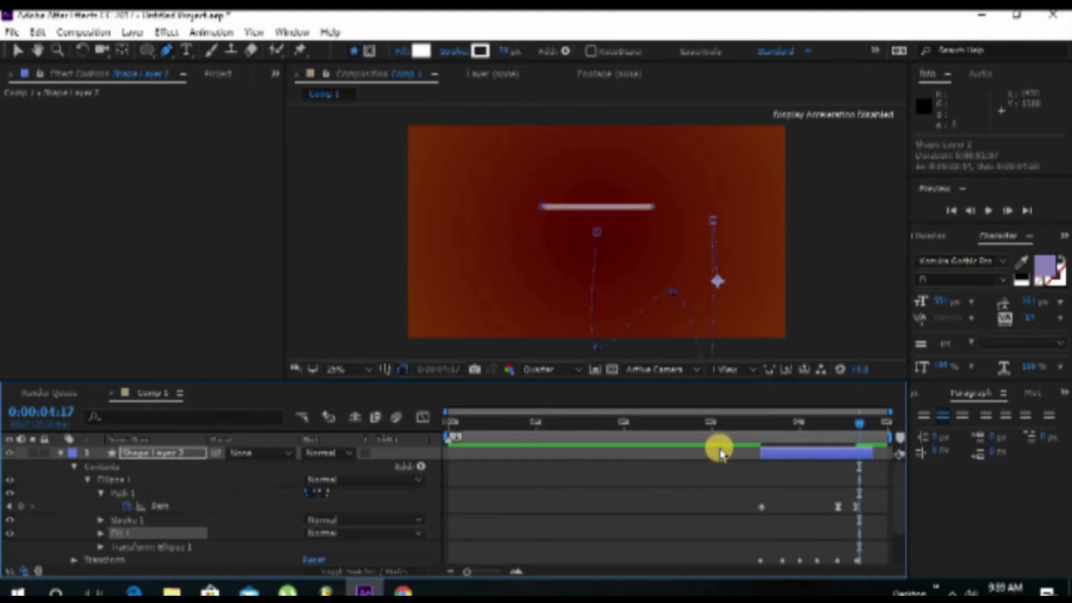
Jump to the Path keyframe at 0:00:04:16, remove and re-add it, then preview
mouse_move(827, 422)
mouse_down()
mouse_move(840, 436)
mouse_move(784, 449)
mouse_up()
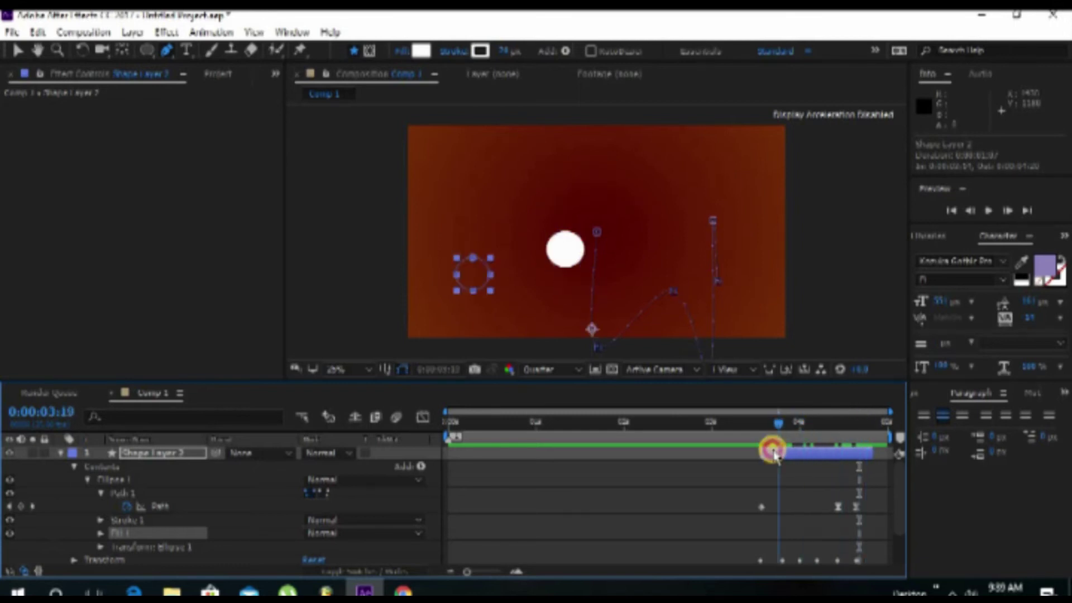
mouse_move(810, 434)
mouse_down()
mouse_move(866, 440)
mouse_move(855, 439)
mouse_up()
click(855, 506)
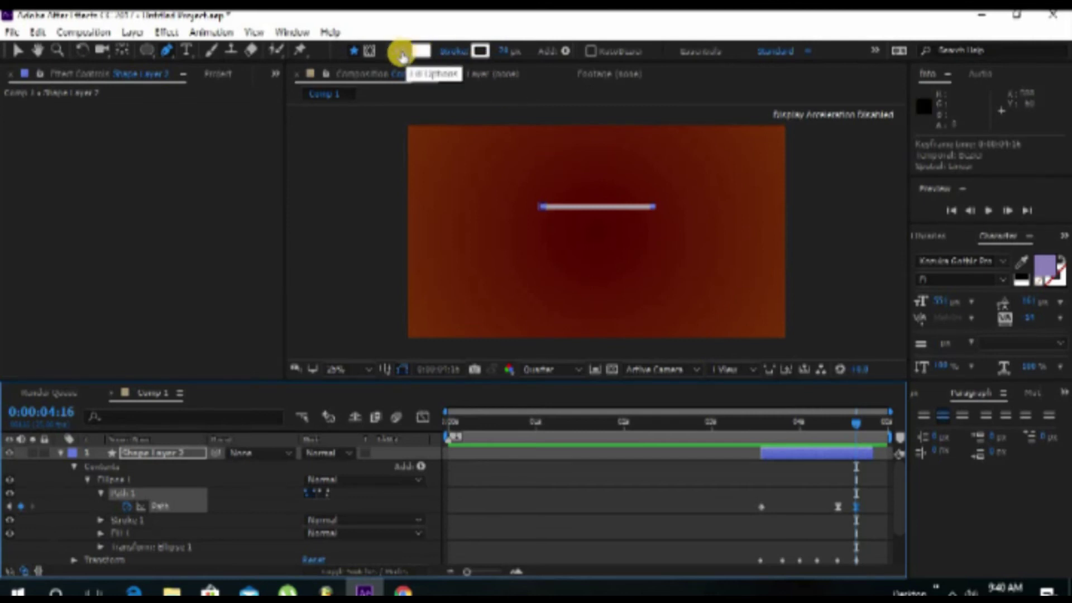
click(21, 505)
click(21, 505)
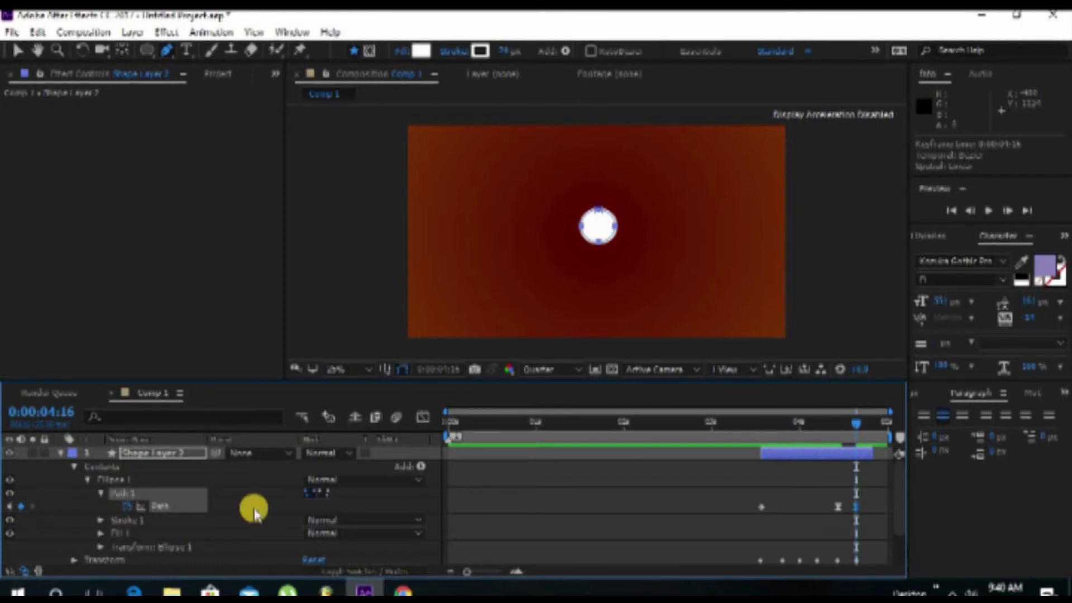
click(60, 453)
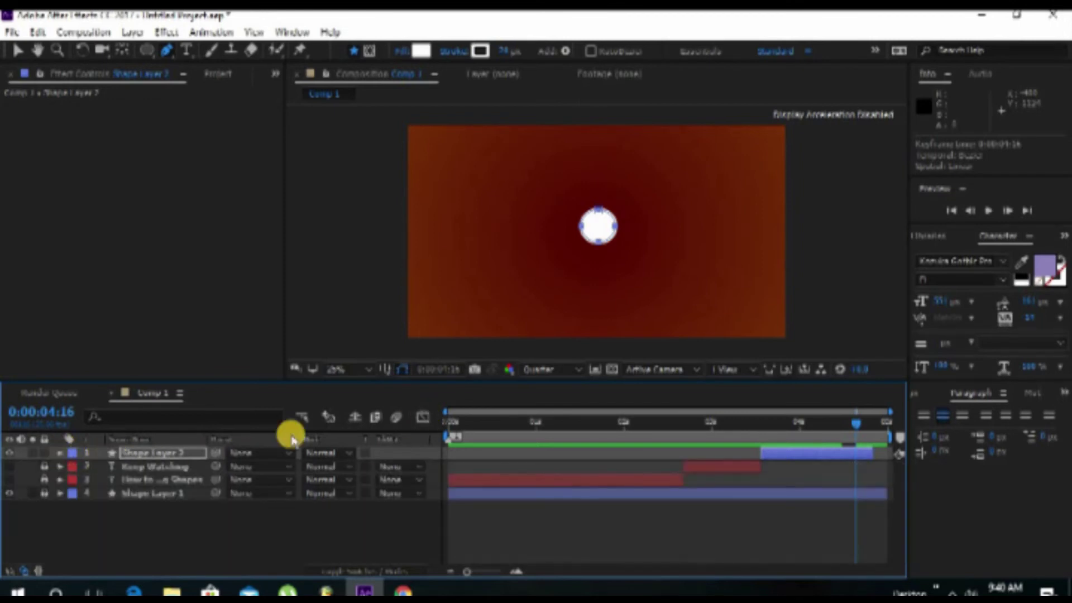
drag(846, 422, 852, 420)
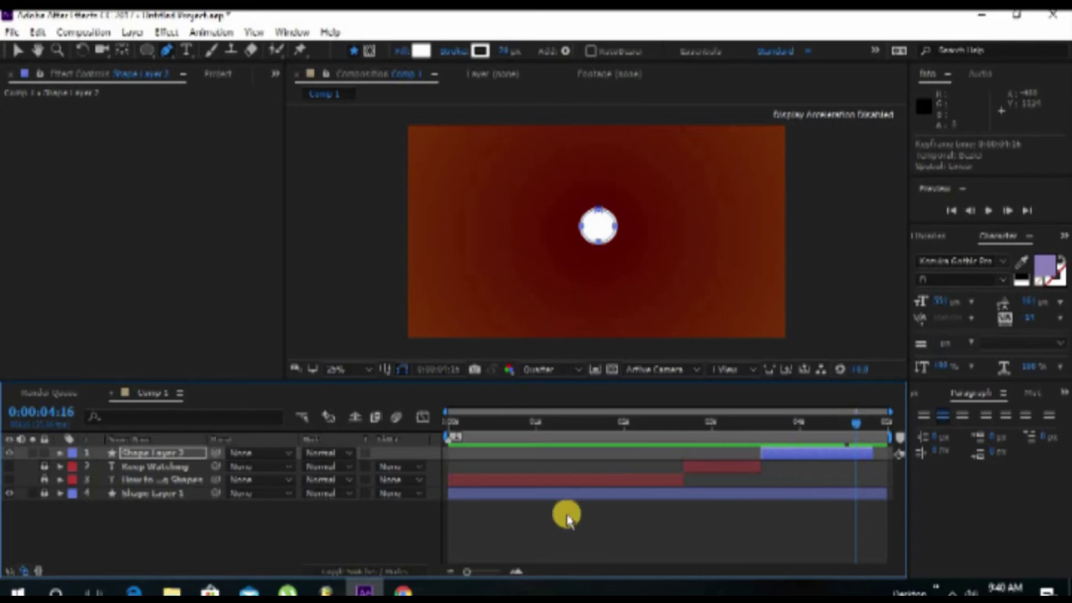
Collapse the circle layer's properties and select Shape Layer 2
click(61, 454)
click(61, 454)
click(61, 454)
click(62, 454)
click(61, 454)
click(62, 454)
click(147, 455)
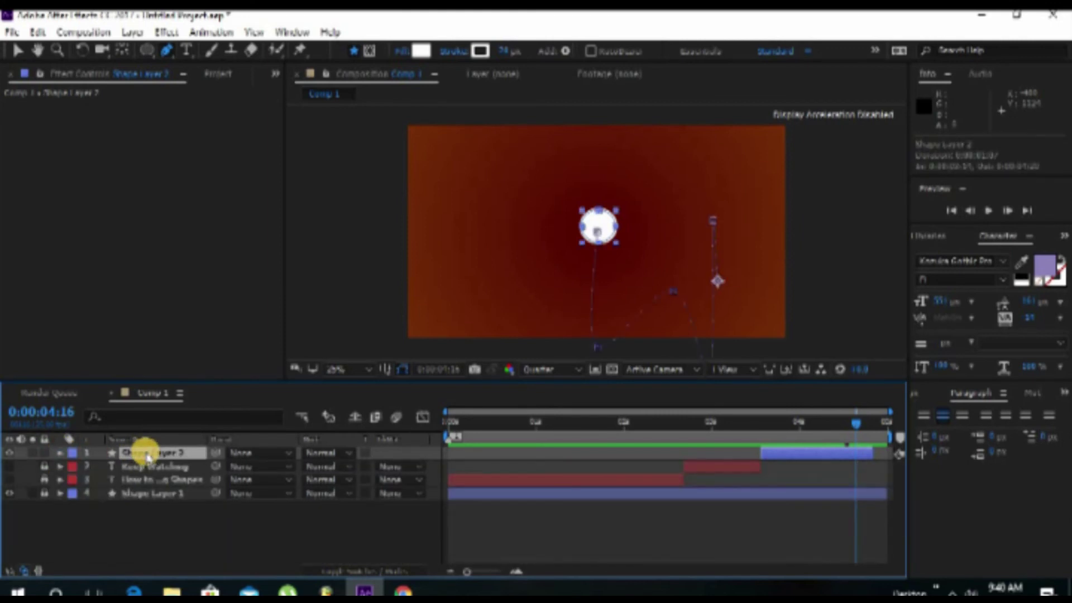
Add a new shape layer with Solid Color fill and draw a horizontal line above the circle
right_click(217, 528)
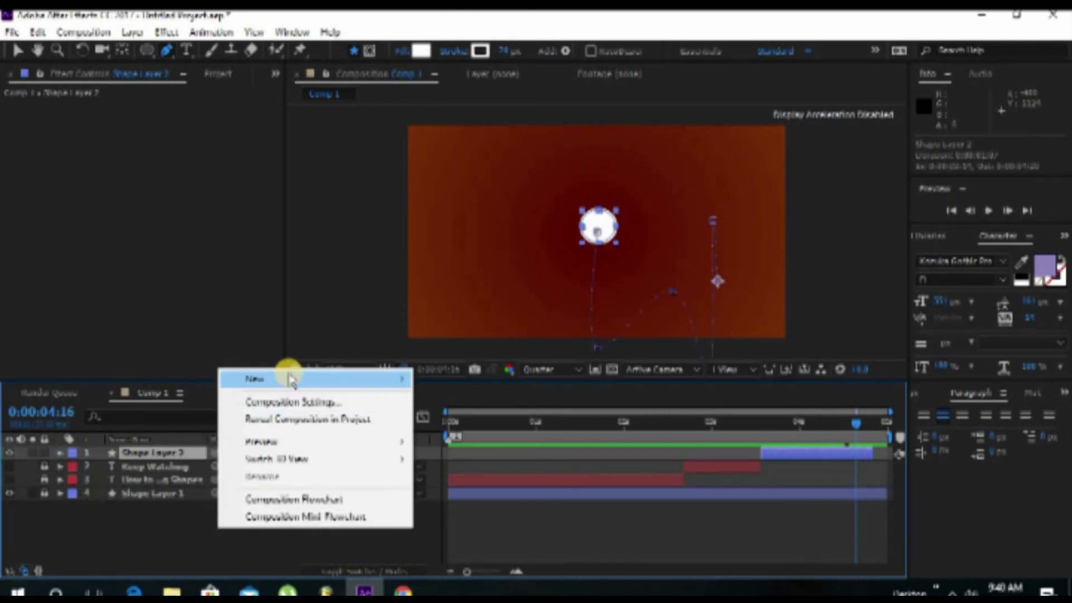
mouse_move(288, 378)
click(449, 490)
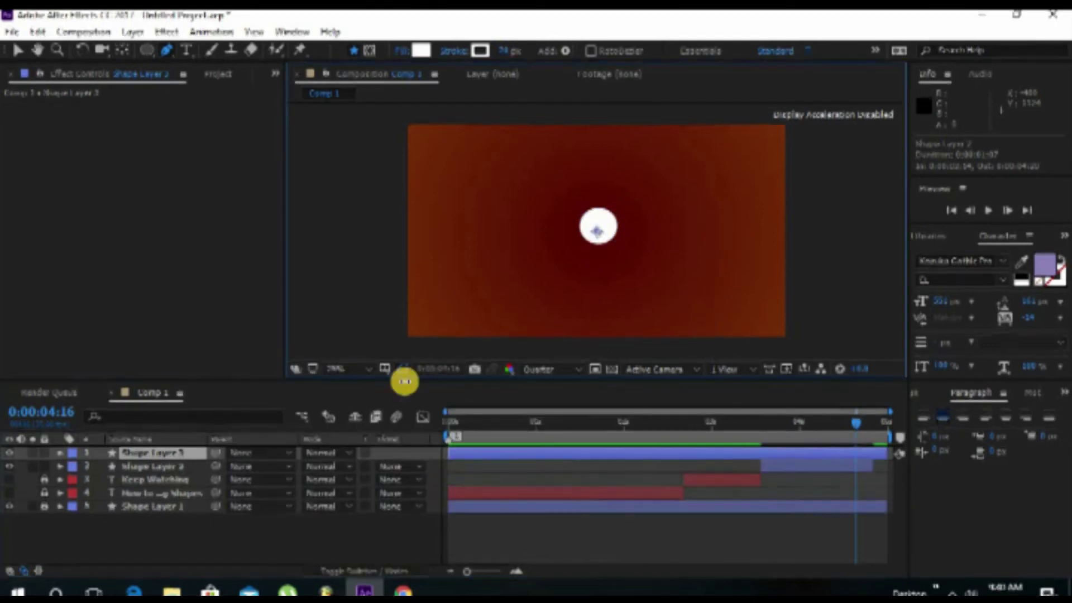
click(398, 50)
click(491, 356)
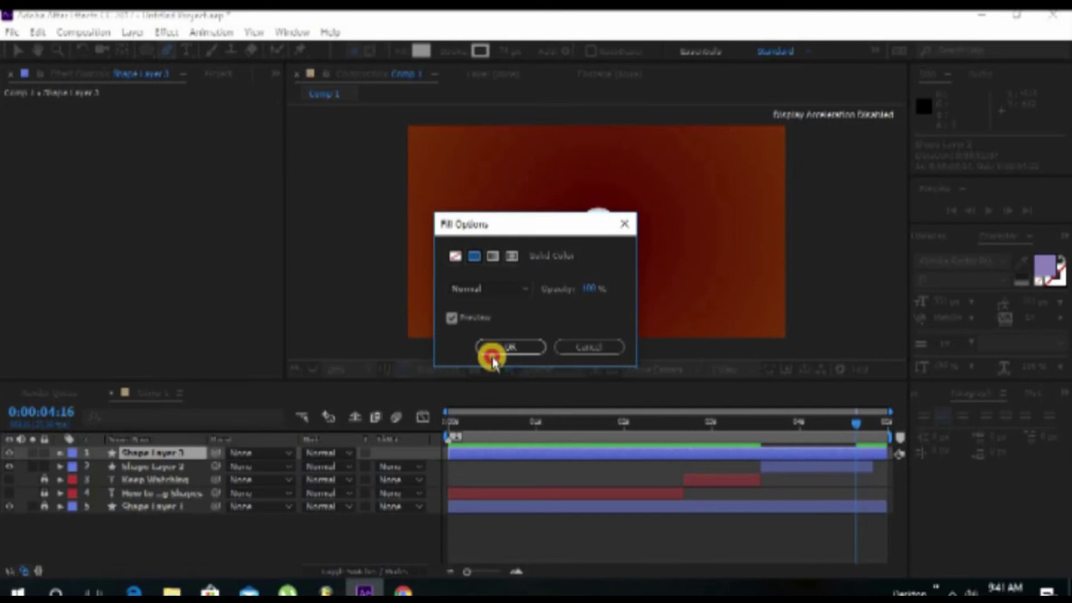
drag(546, 187, 654, 190)
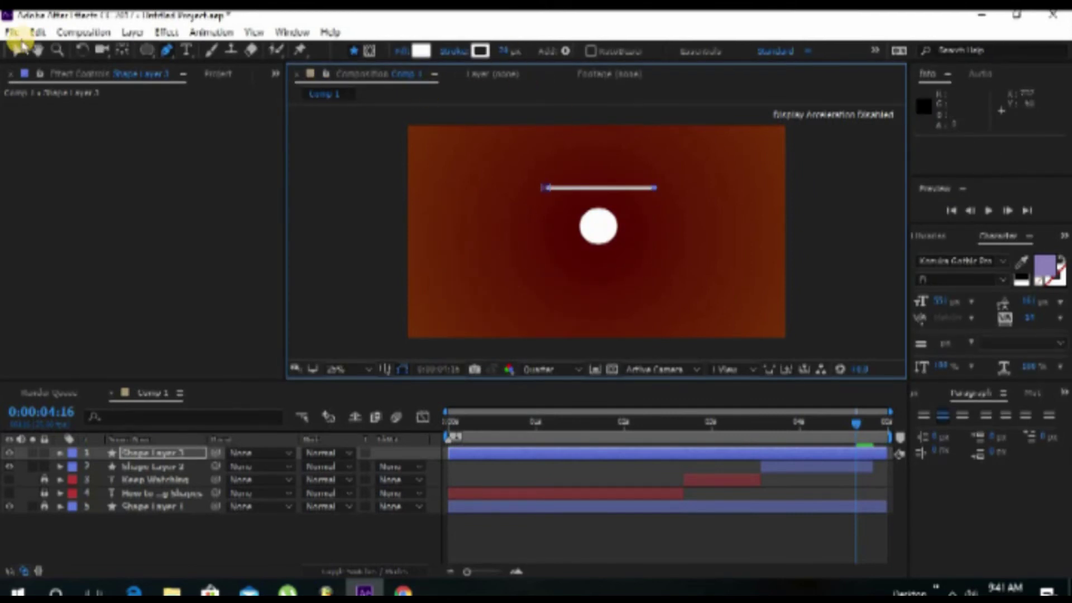
Expand the line layer down to Shape 1's Path and select the line's path shape
click(60, 453)
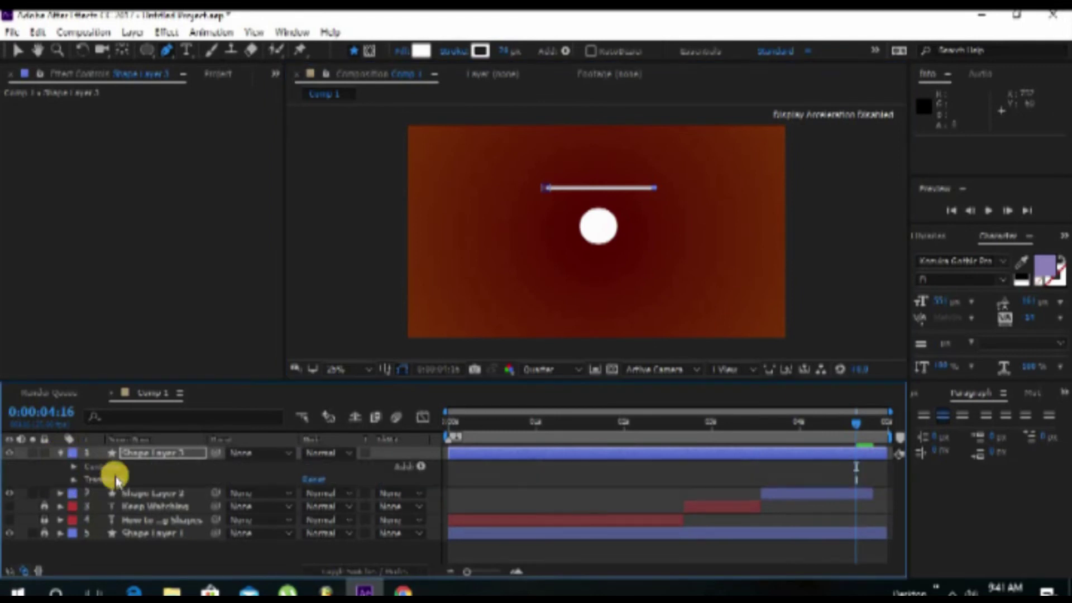
click(74, 466)
click(87, 479)
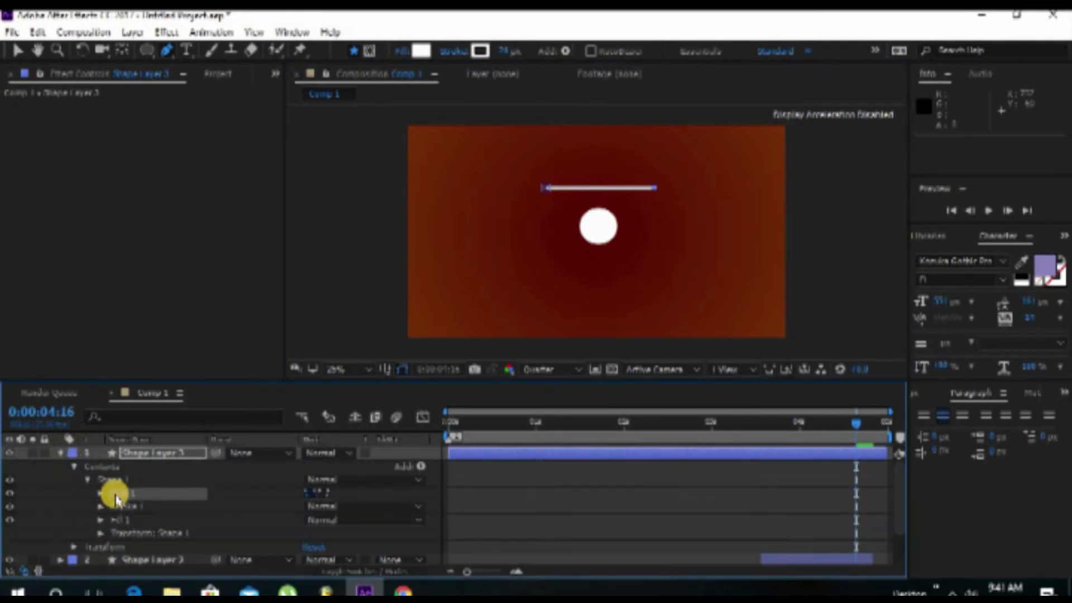
click(102, 494)
click(855, 510)
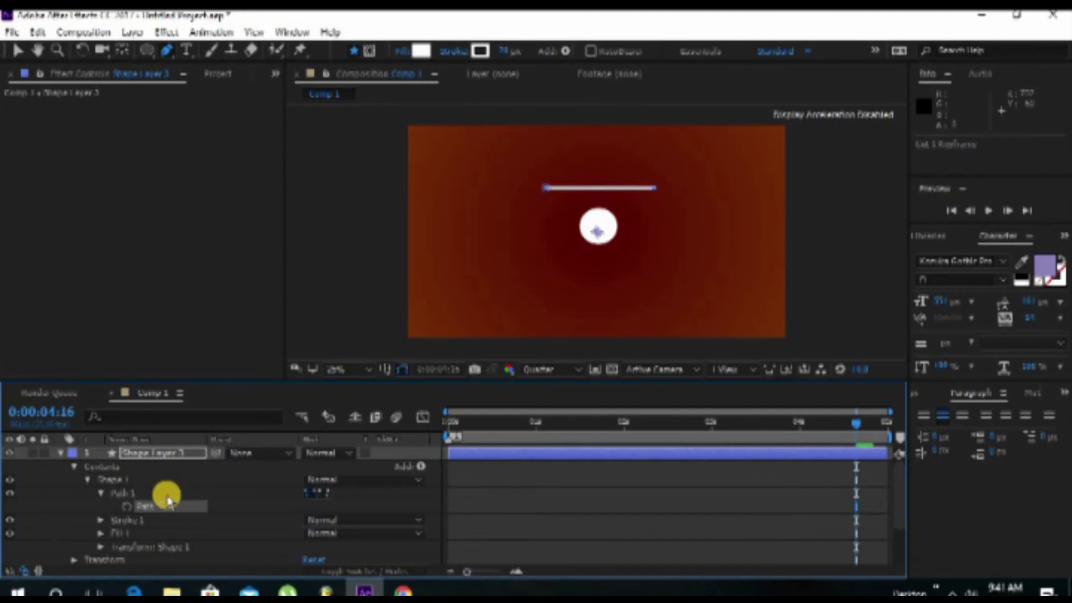
click(60, 454)
In the circle's shape layer, add a Path keyframe around 0:00:04:21
click(60, 467)
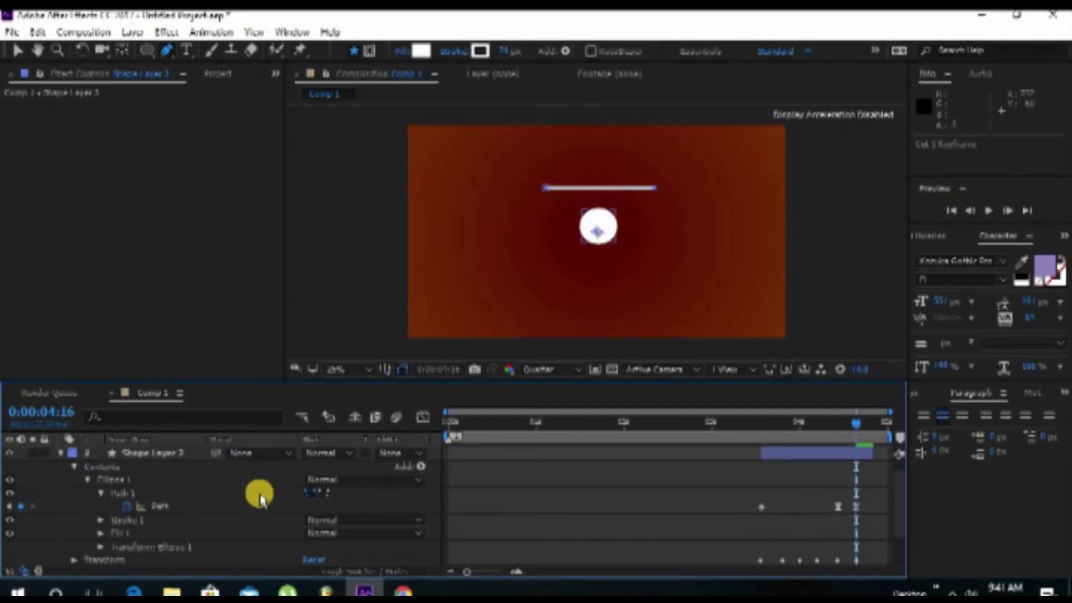
click(874, 424)
click(248, 518)
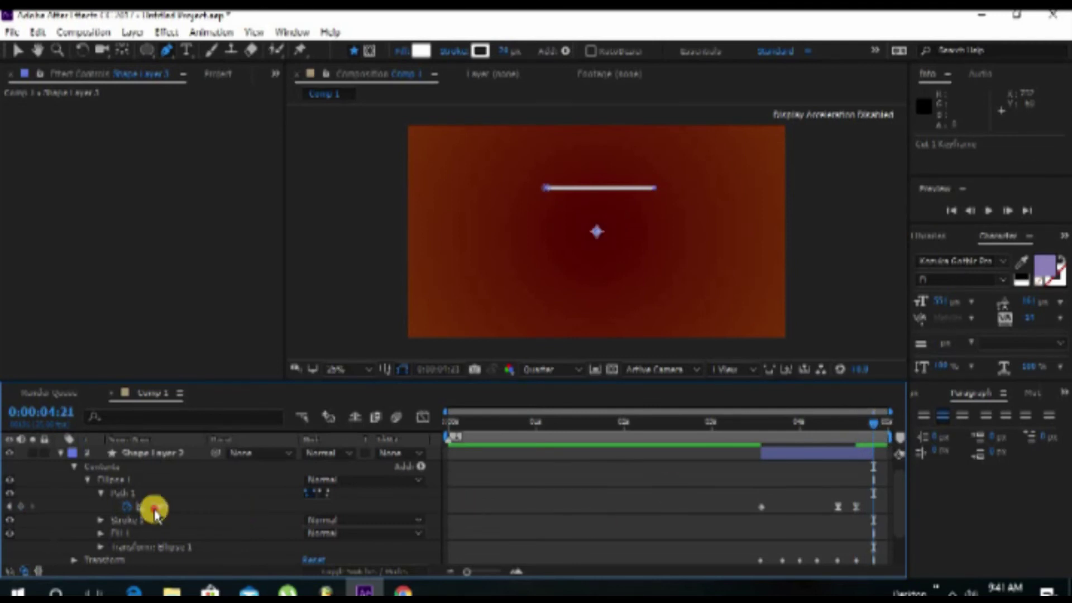
click(156, 509)
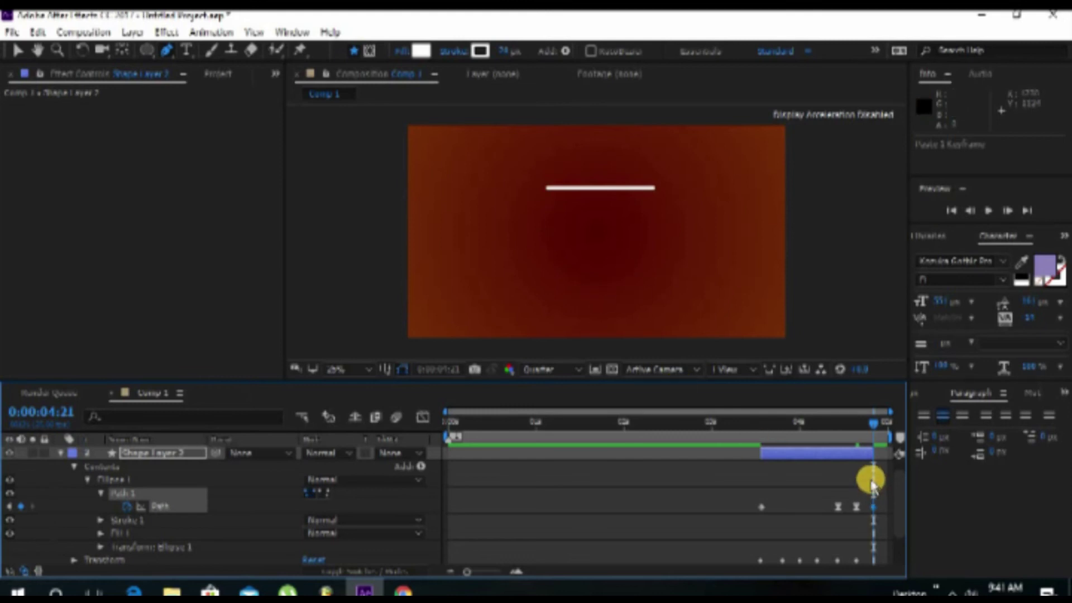
mouse_move(869, 425)
mouse_down()
mouse_move(847, 427)
mouse_move(860, 430)
mouse_up()
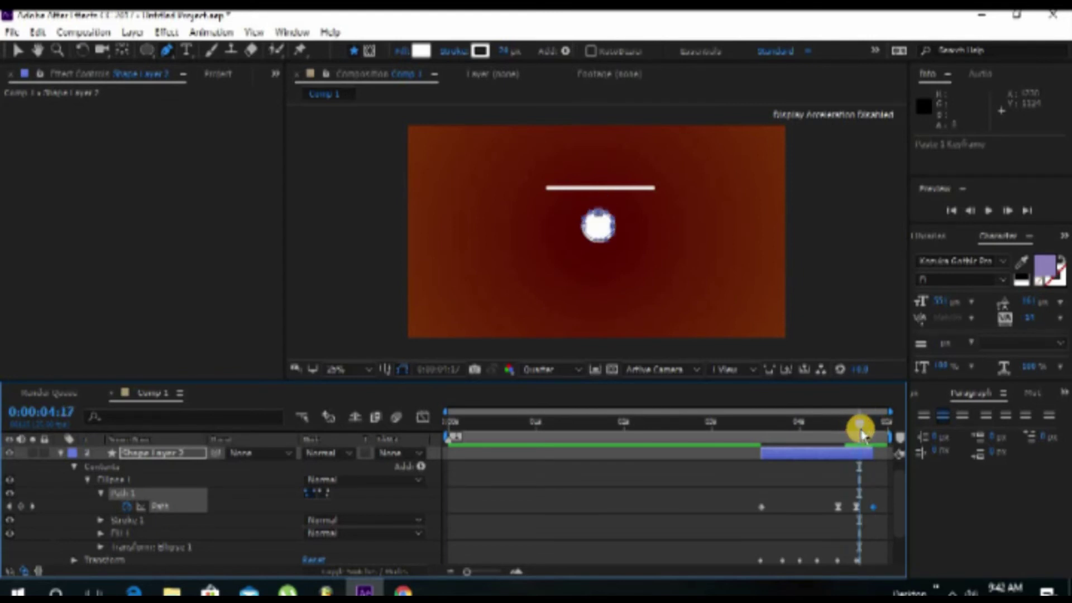
Apply Easy Ease to the path keyframes and paste the line shape at 0:00:04:17
right_click(874, 508)
mouse_move(902, 496)
click(726, 391)
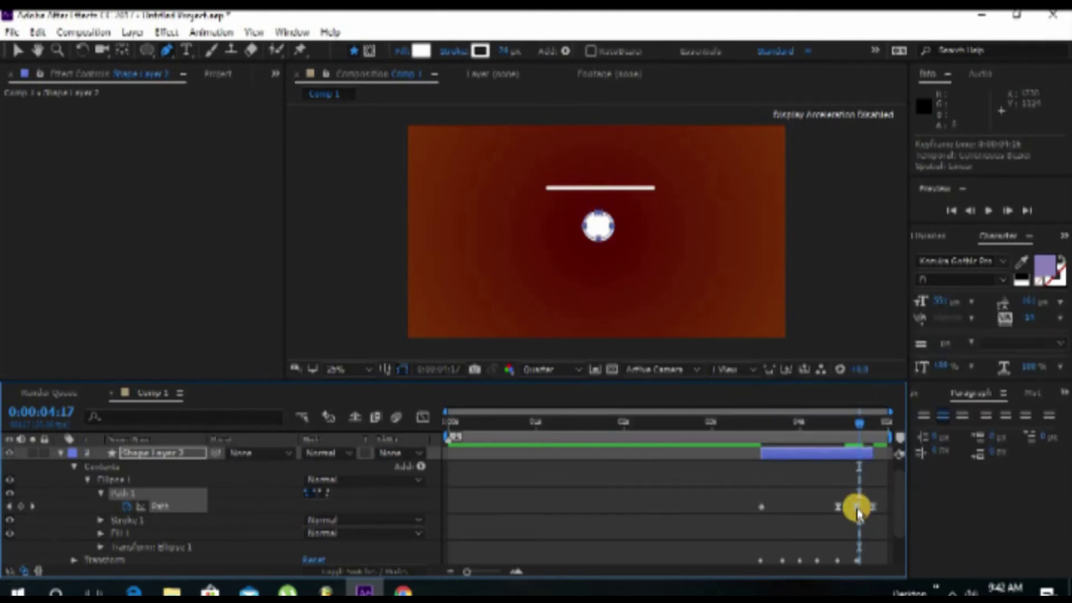
click(857, 507)
key(ctrl+v)
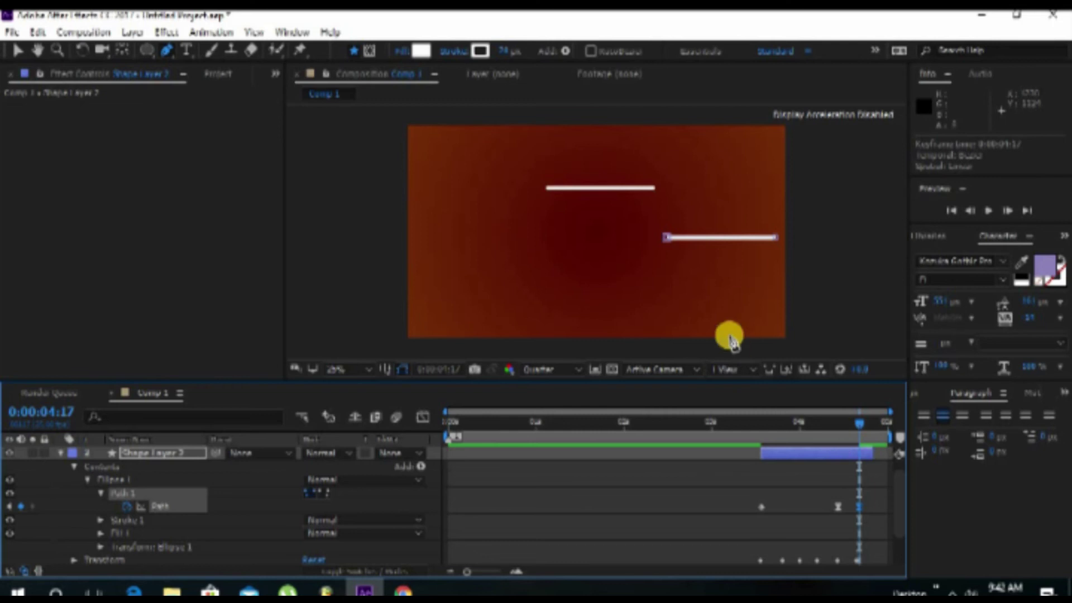
Reselect the circle's Path and drag the morphed line up beneath the top line
mouse_move(666, 237)
mouse_down()
mouse_move(646, 235)
mouse_move(678, 241)
mouse_up()
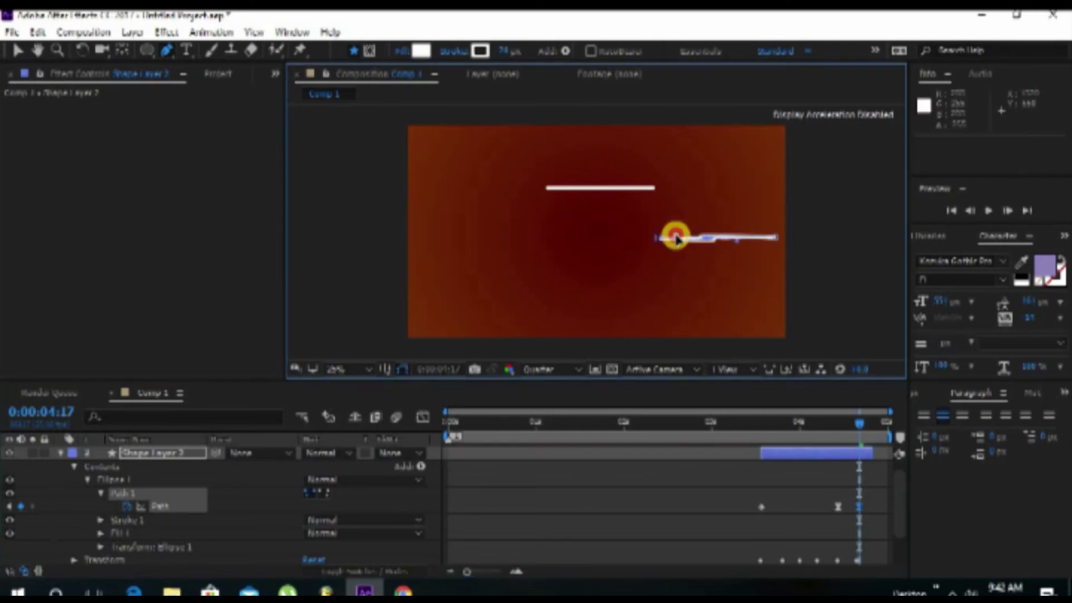
click(137, 480)
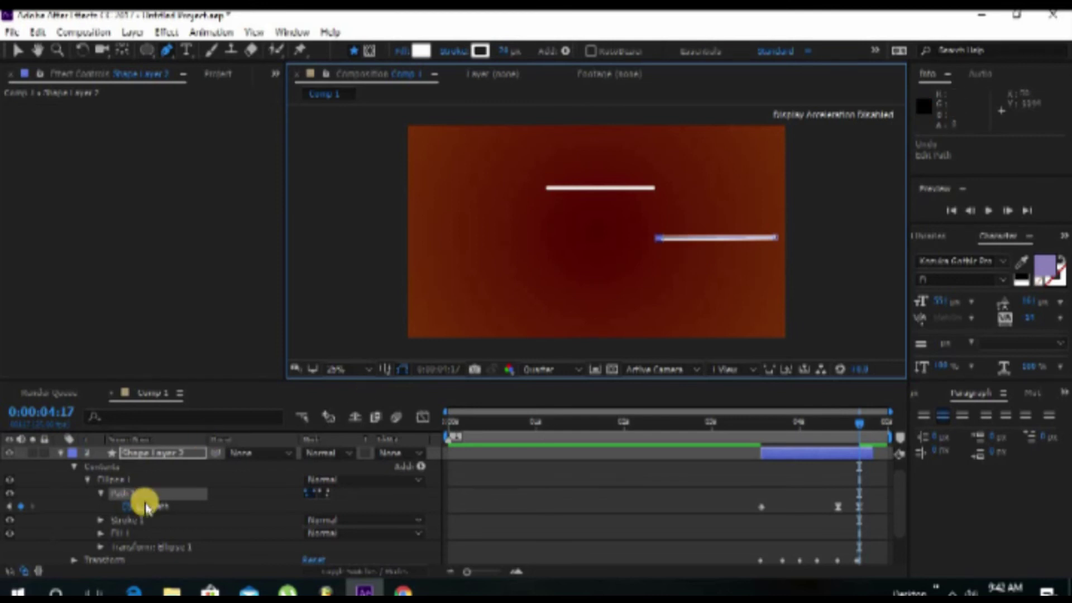
click(159, 506)
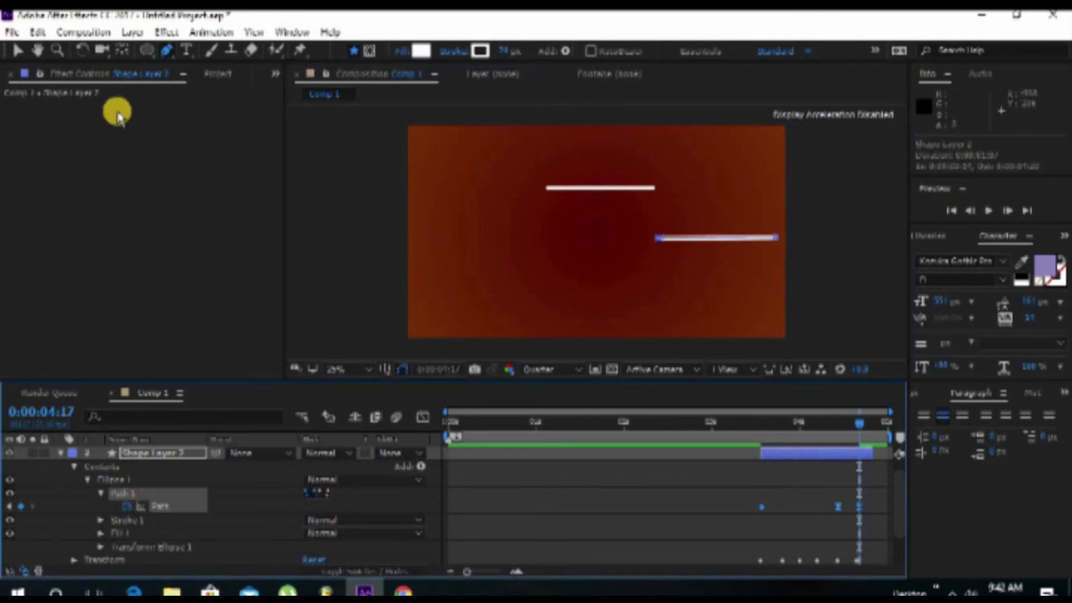
click(20, 52)
drag(696, 237, 592, 208)
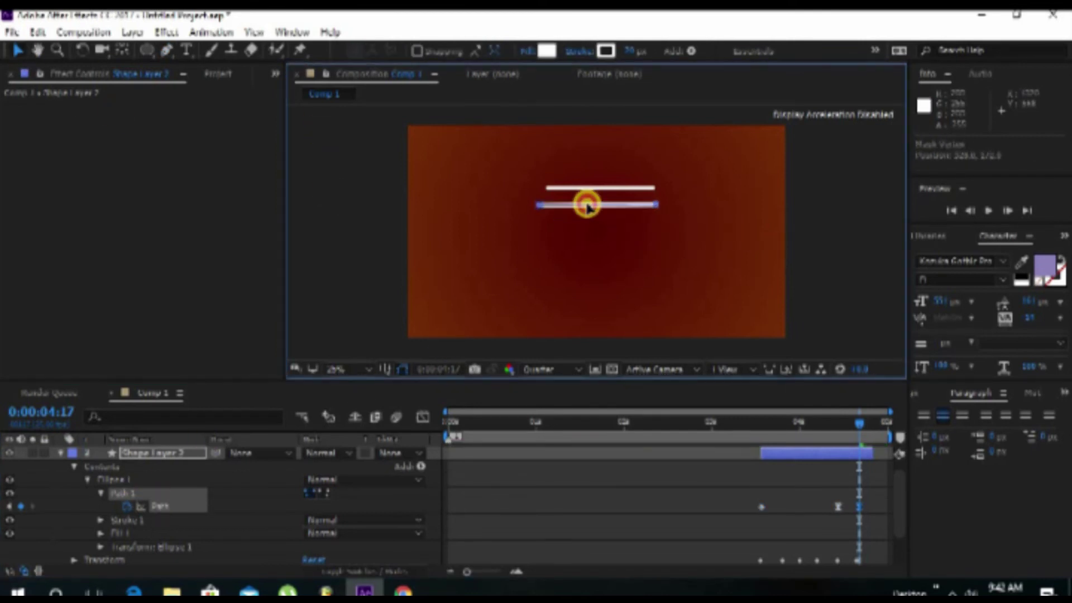
Scrub from 0:00:04:00 to 0:00:04:14 to check the circle rising onto the line
click(832, 428)
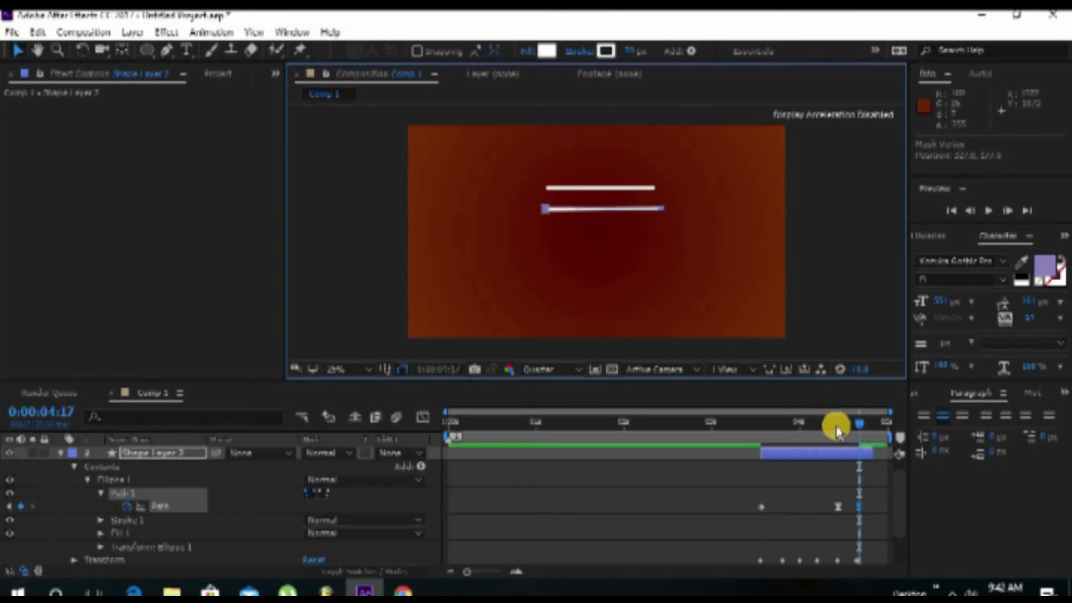
drag(832, 427, 849, 425)
click(860, 516)
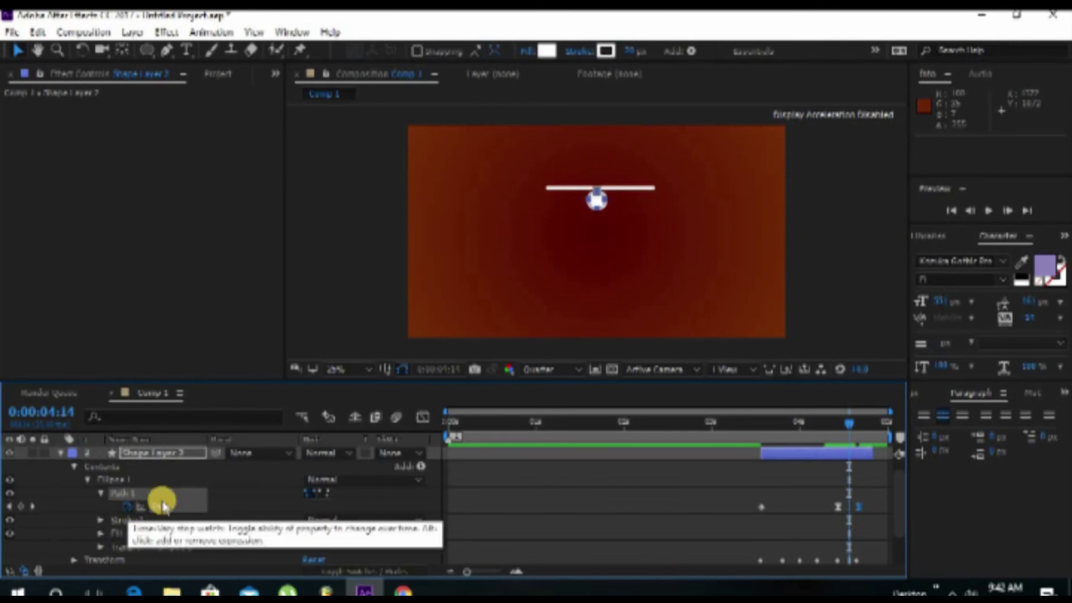
click(87, 479)
Delete the guide line layer Shape Layer 3 and extend Shape Layer 2 to the comp's end
click(139, 452)
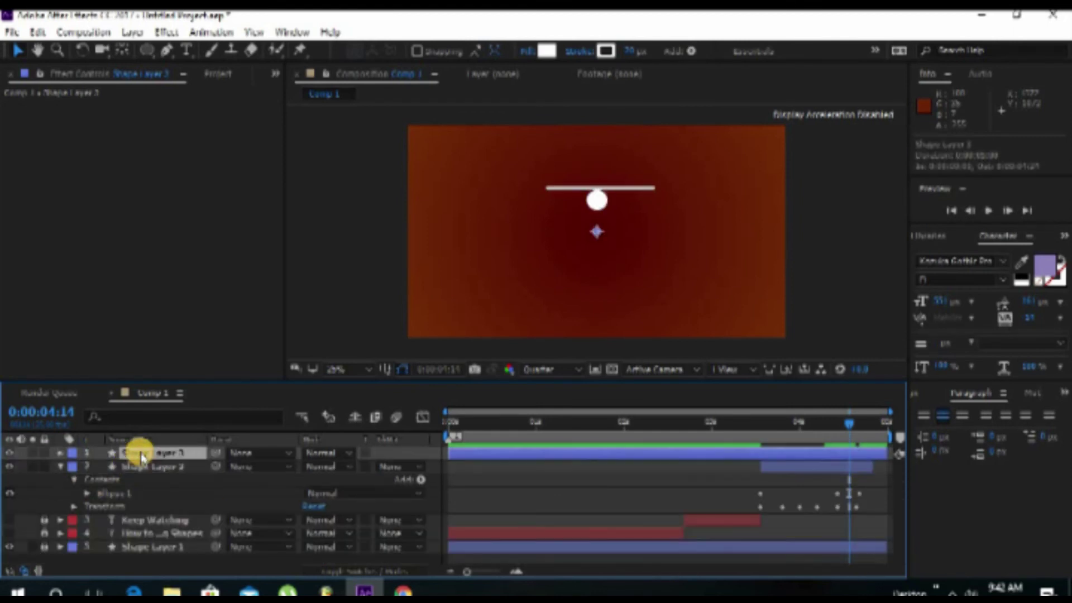
key(Delete)
click(777, 461)
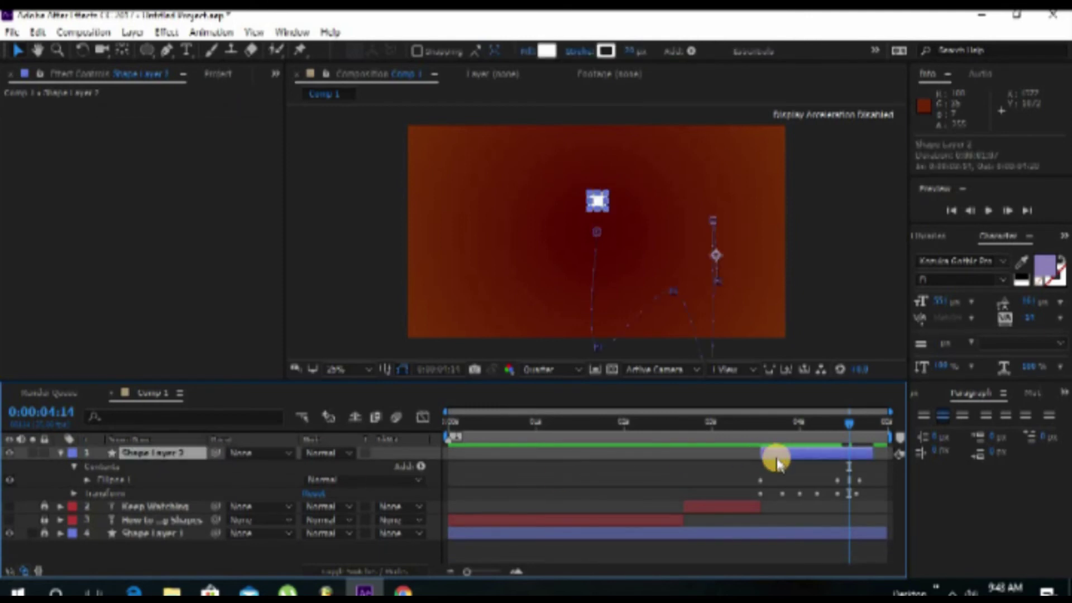
key(u)
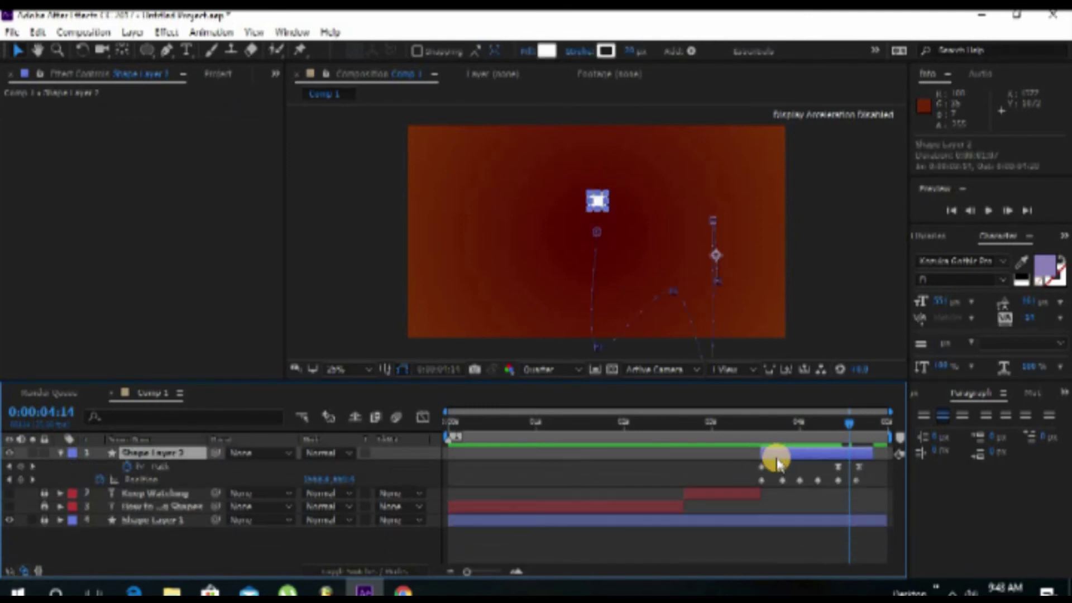
drag(878, 453, 904, 445)
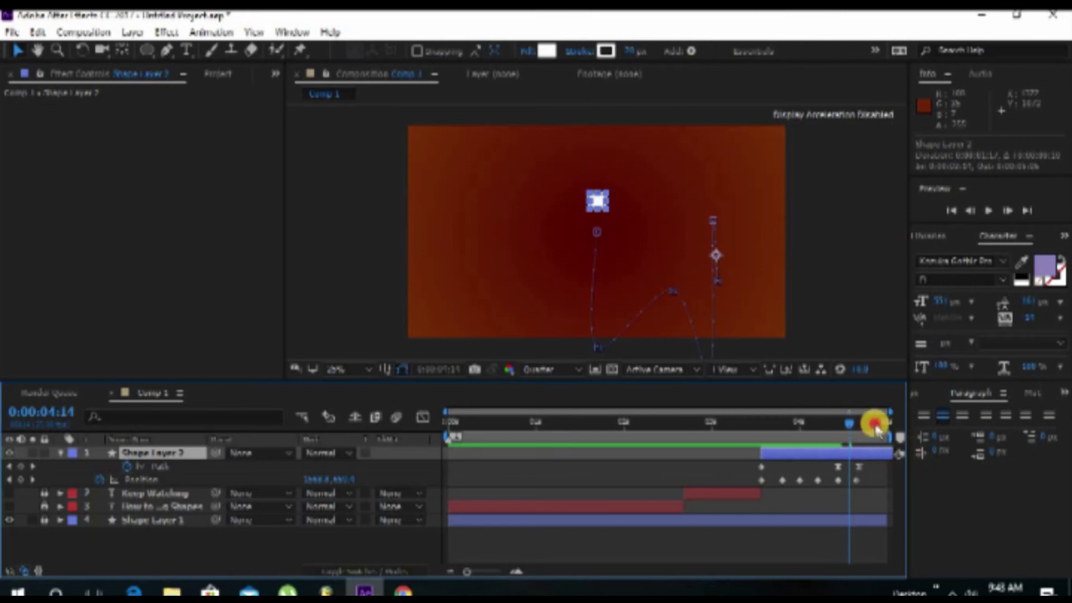
Shift Shape Layer 2 and its Path and Position keyframes slightly earlier
drag(865, 453, 851, 453)
drag(737, 463, 860, 485)
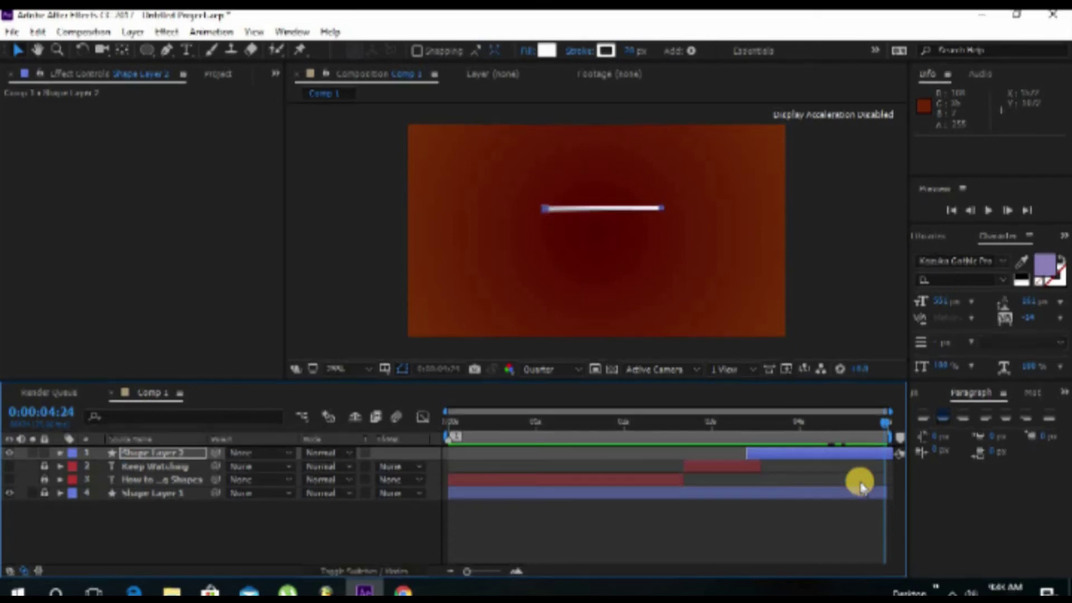
click(771, 464)
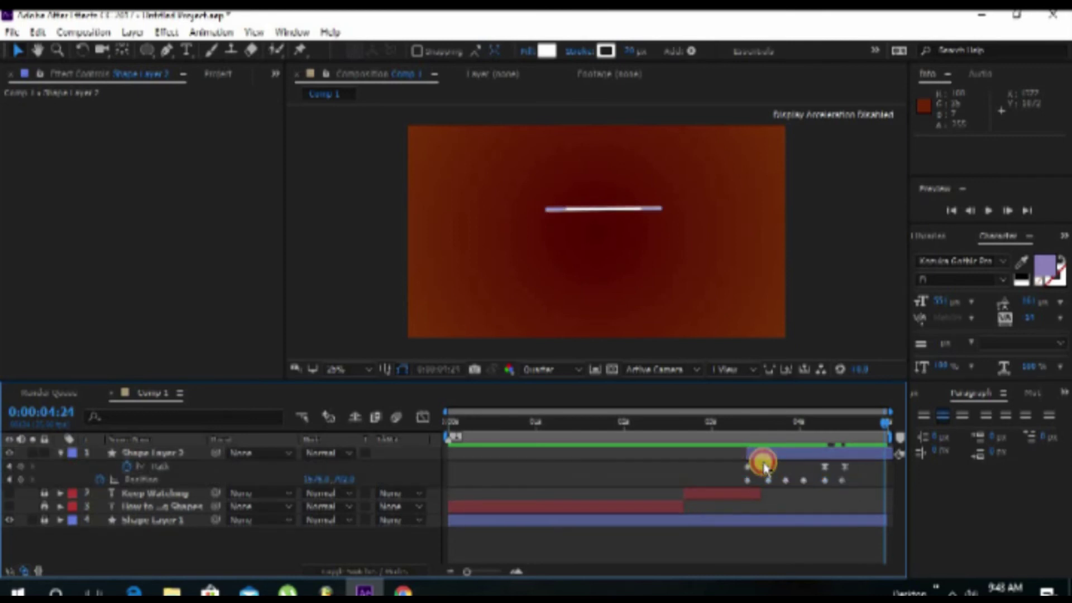
drag(478, 427, 515, 435)
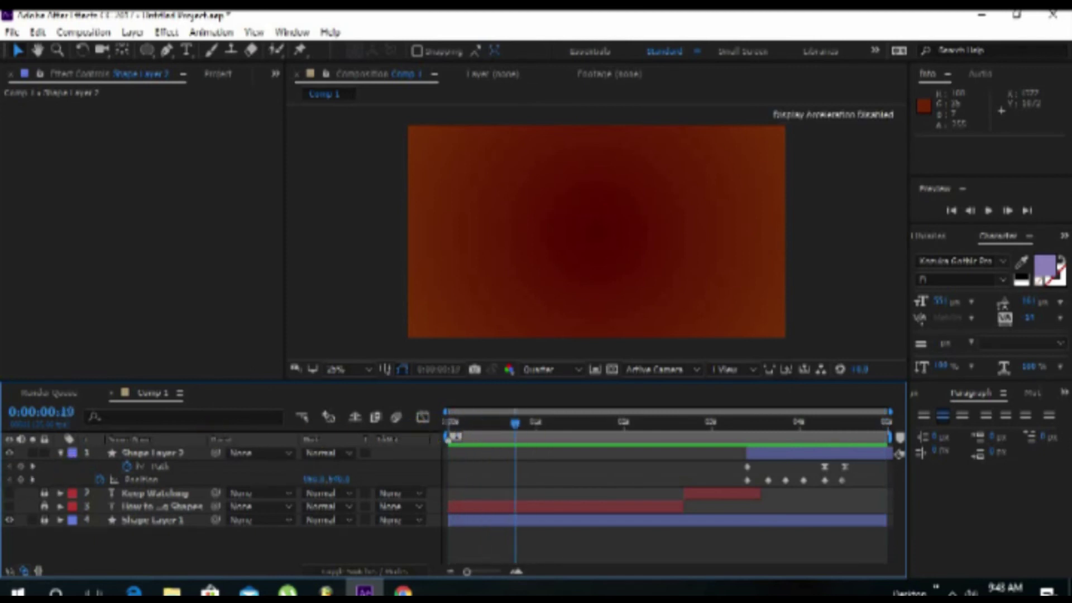
Preview the animation, then shift the circle's Position keyframes to an earlier time
key(space)
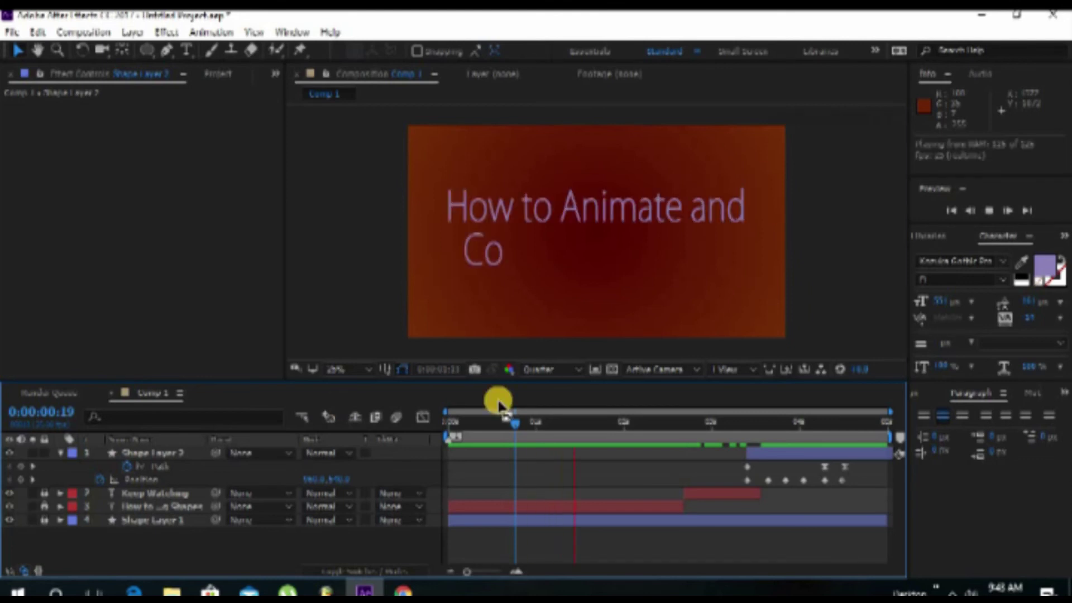
key(space)
mouse_move(455, 430)
mouse_down()
mouse_move(695, 447)
mouse_move(1029, 398)
mouse_up()
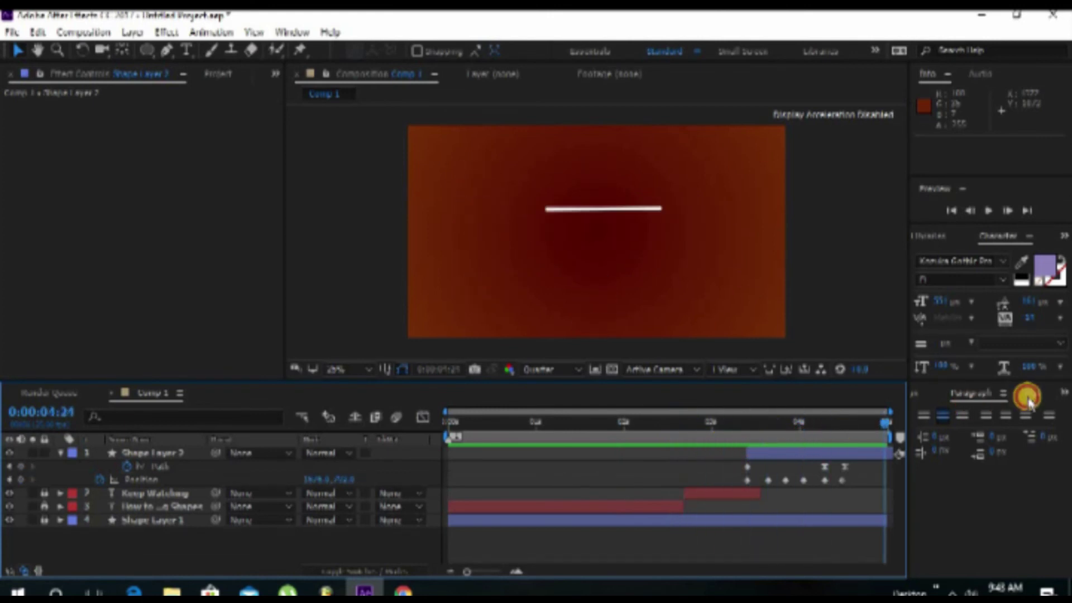
click(812, 466)
mouse_move(764, 468)
mouse_down()
mouse_move(830, 483)
mouse_move(824, 471)
mouse_move(860, 471)
mouse_up()
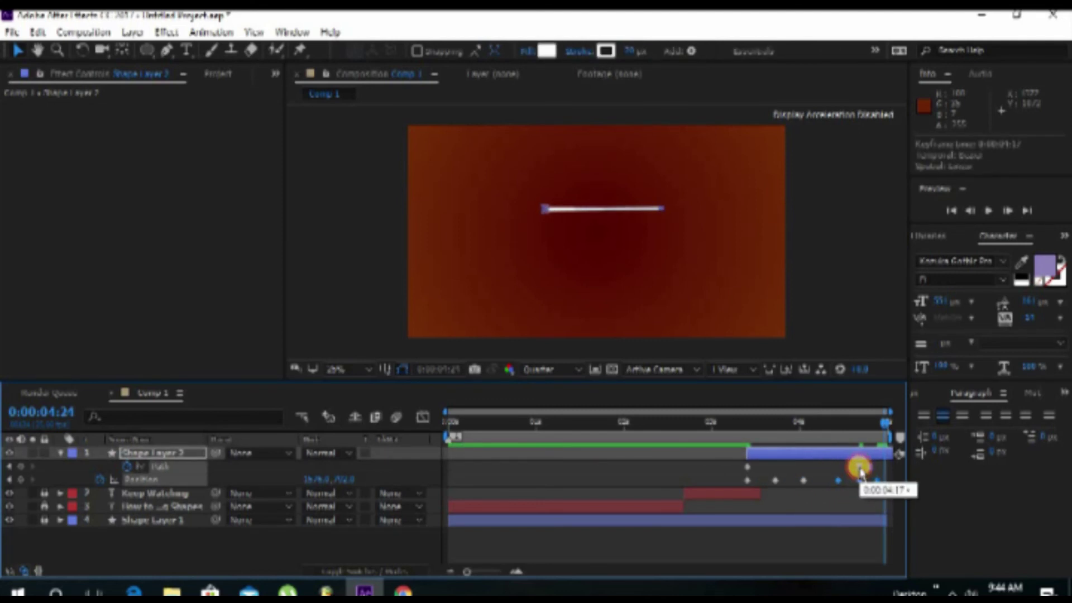
drag(860, 471, 838, 468)
click(859, 472)
Retime the Path keyframes and trim Shape Layer 2 to start at 0:00:03:09
drag(823, 424, 754, 438)
click(741, 438)
key(space)
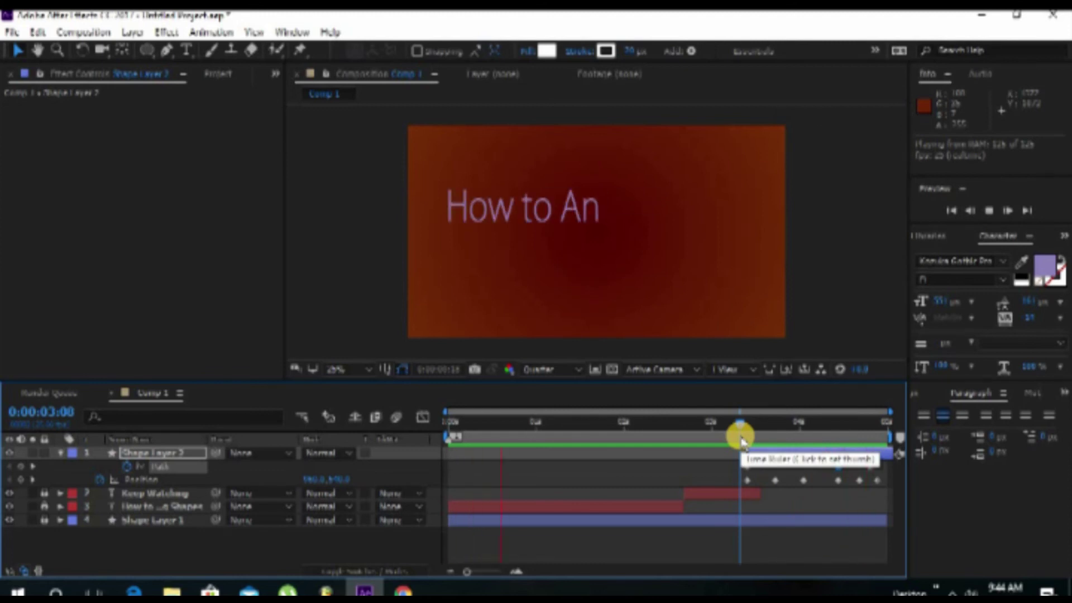
drag(821, 427, 881, 429)
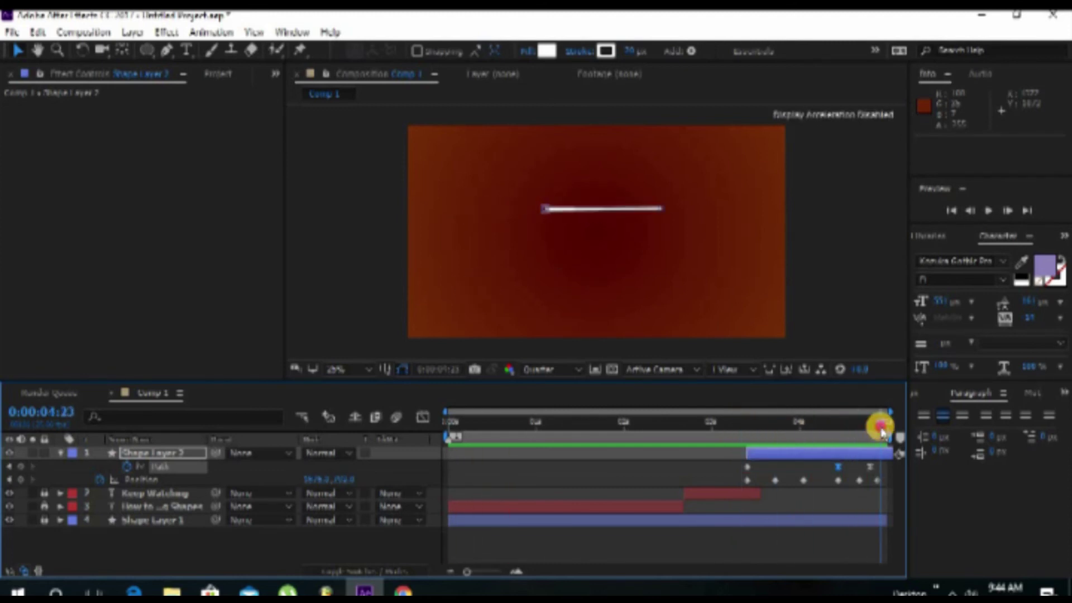
click(875, 467)
drag(878, 427, 744, 438)
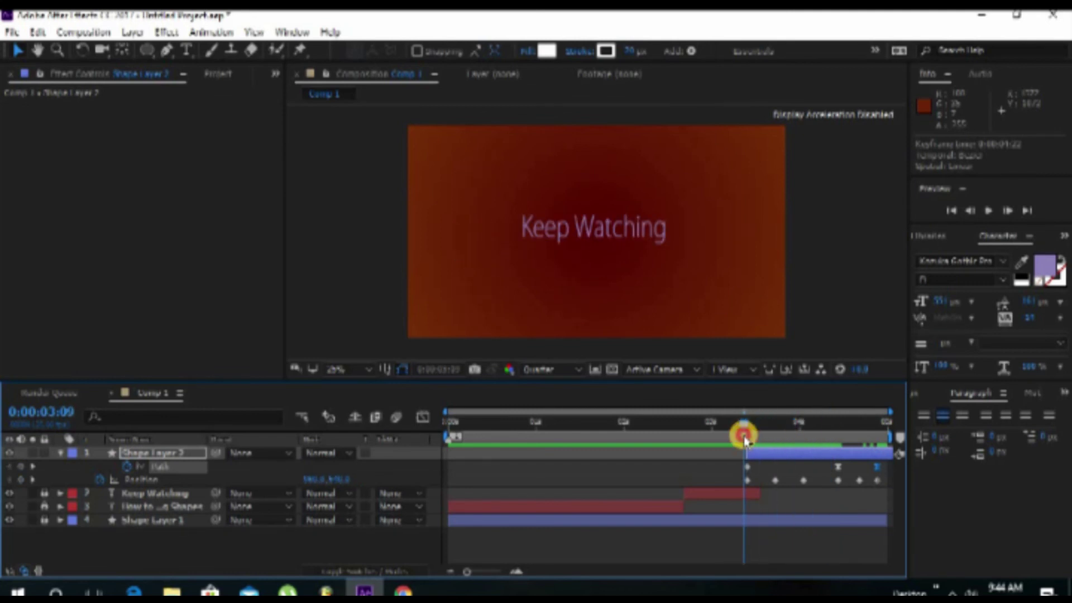
key(alt+bracketleft)
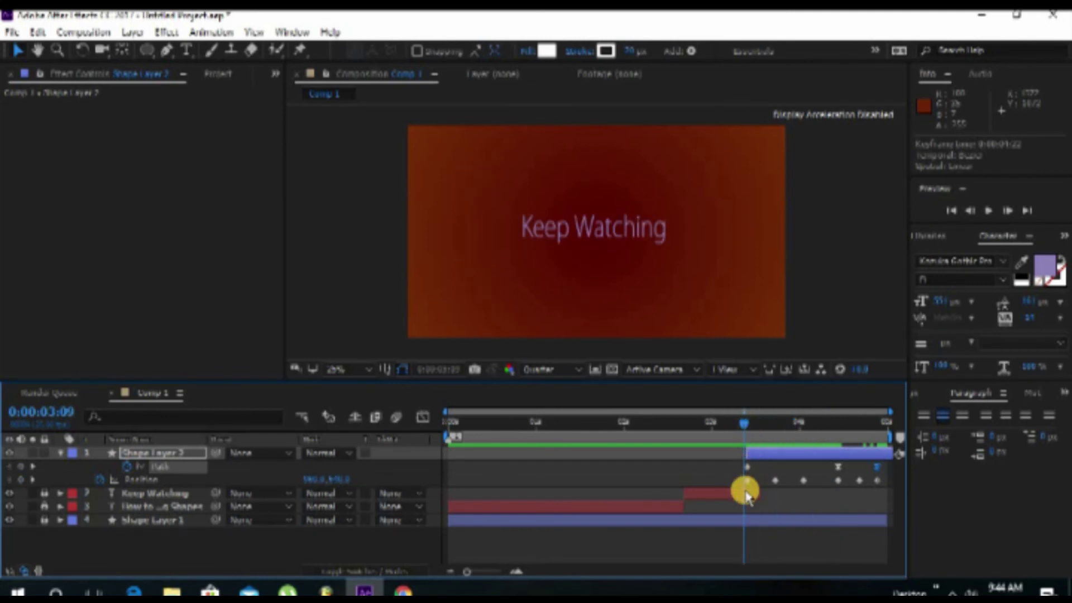
click(60, 453)
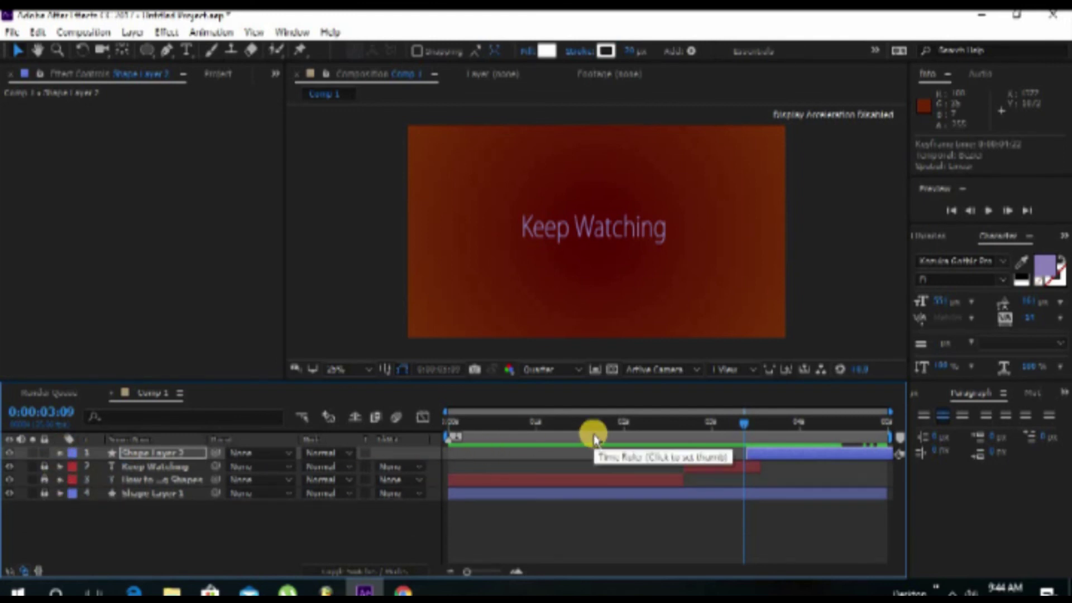
Add Comp 1 to the render queue with Ctrl+M and set the preview resolution to Full
key(ctrl+m)
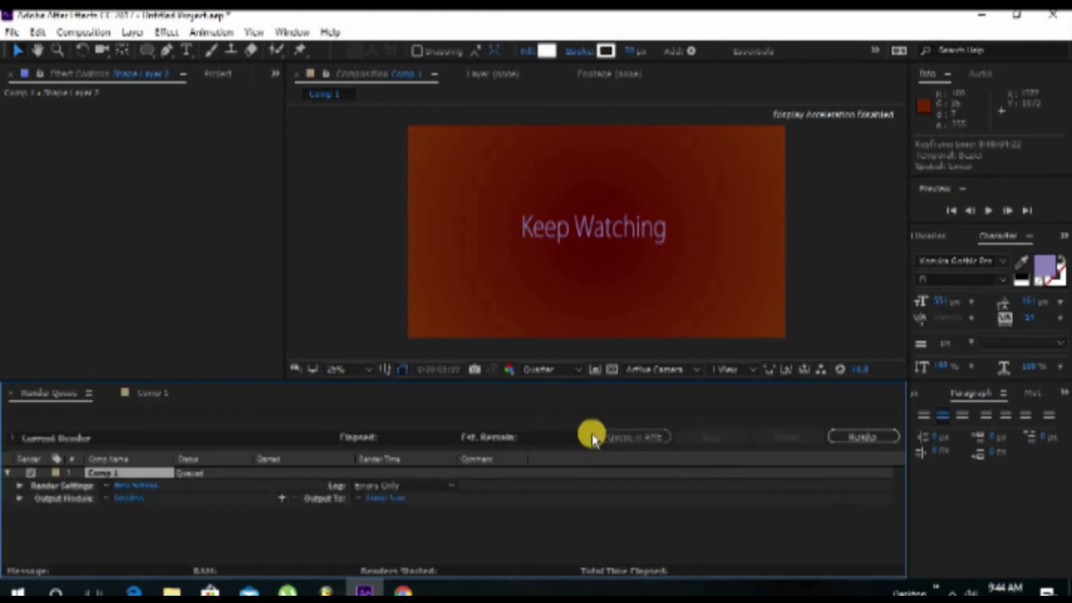
click(579, 370)
click(559, 414)
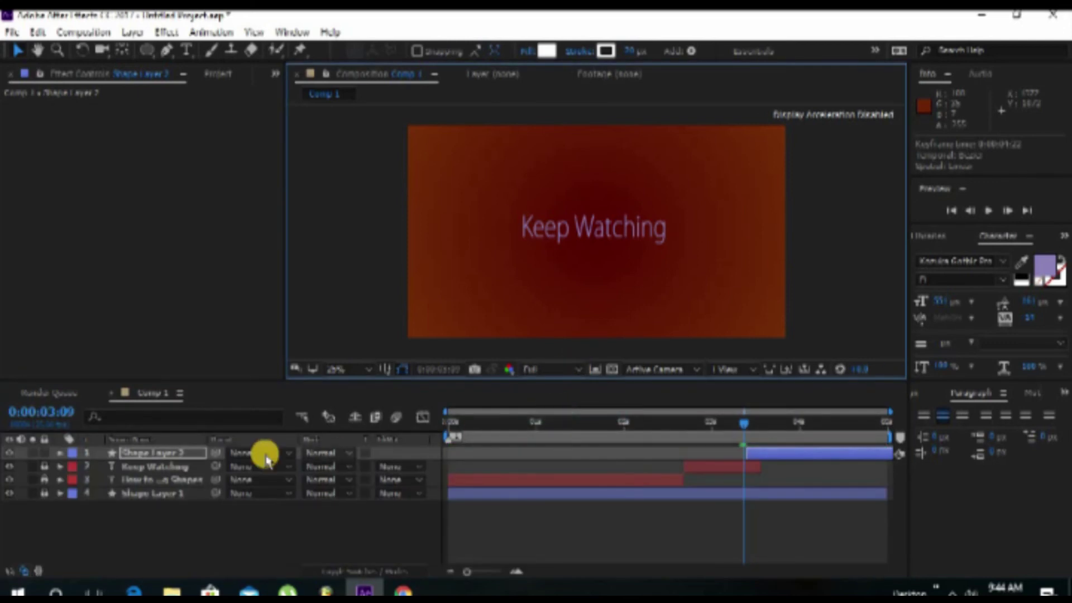
click(144, 504)
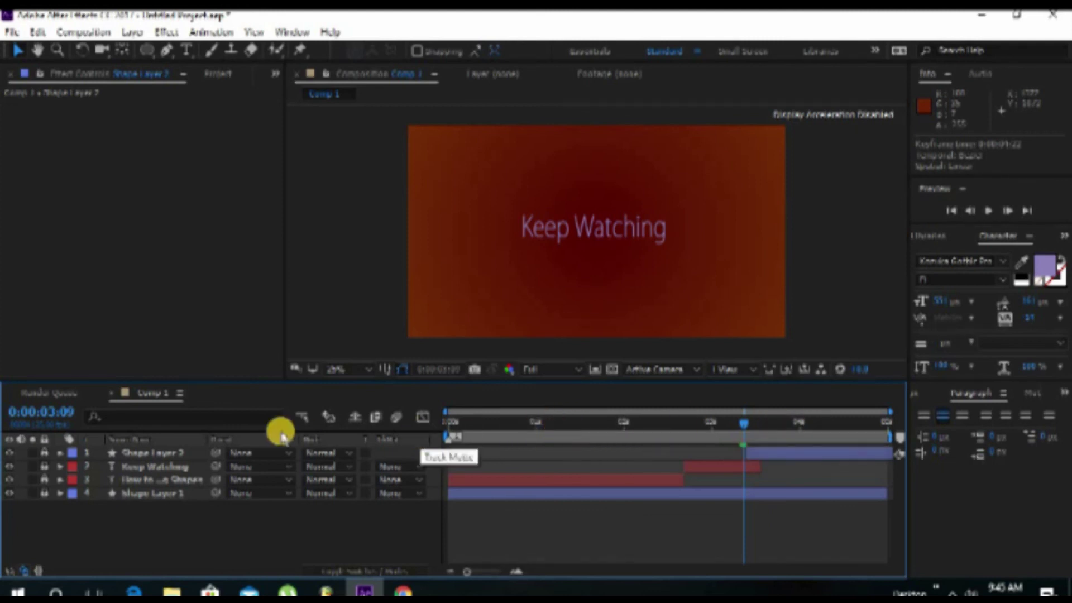
Set the output module format to QuickTime and toggle Preserve RGB in colour management
click(46, 392)
click(135, 498)
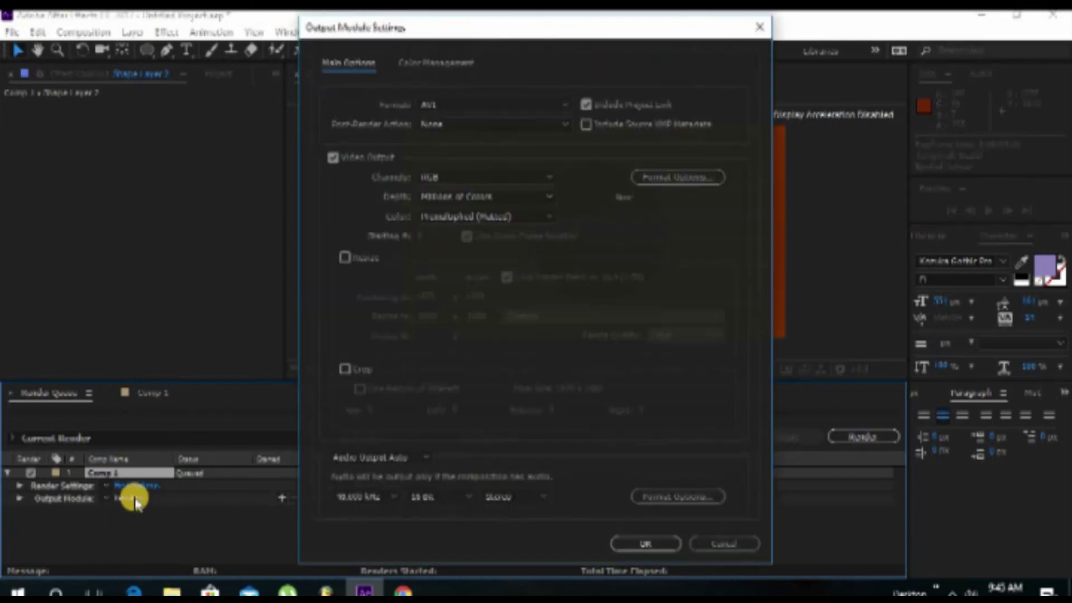
click(498, 106)
click(452, 279)
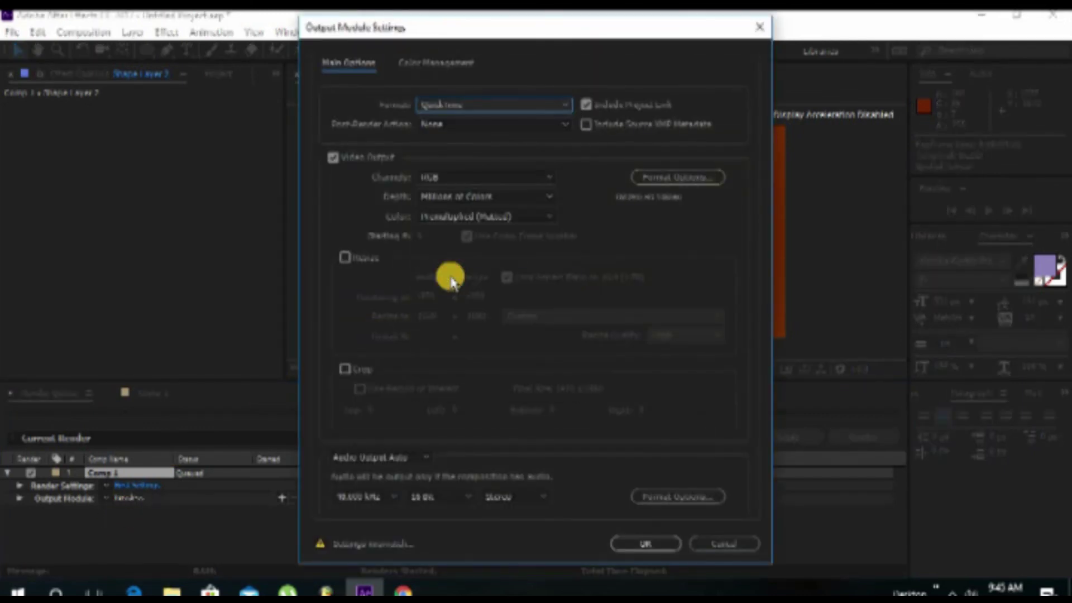
click(667, 177)
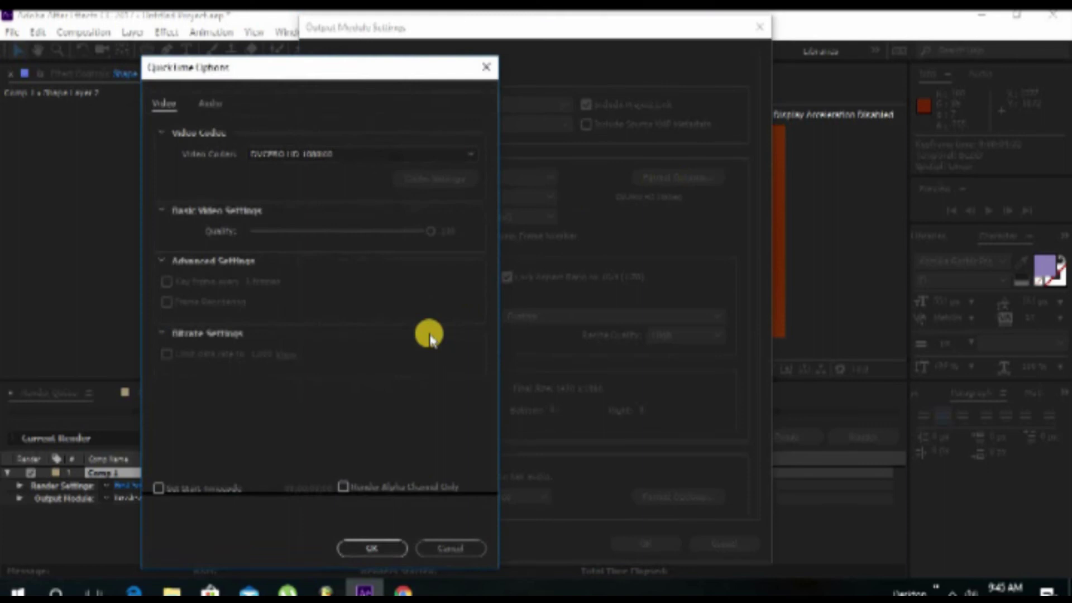
click(352, 542)
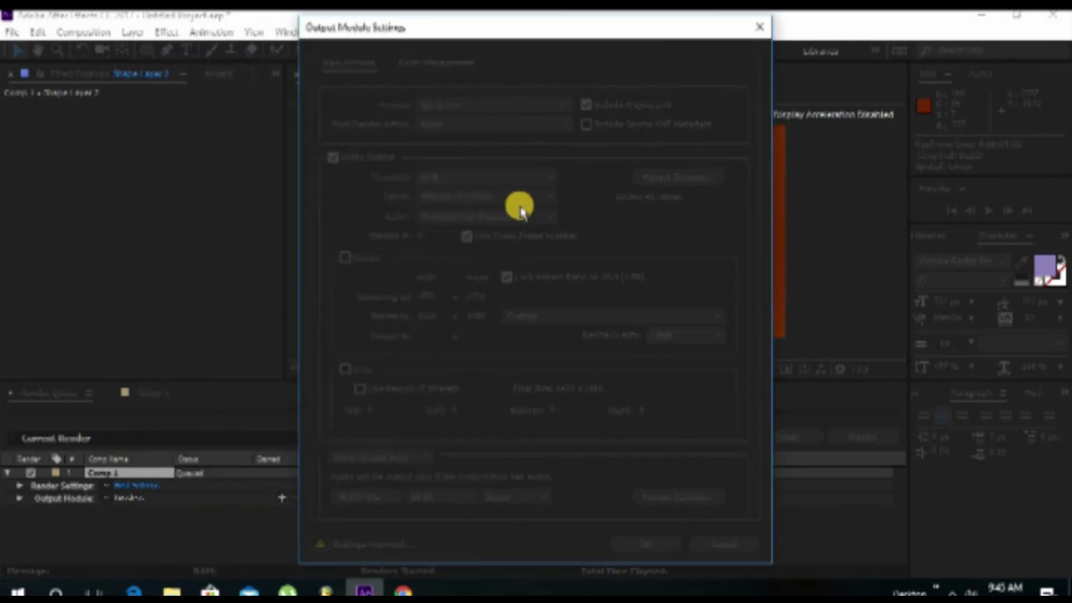
click(441, 62)
click(335, 105)
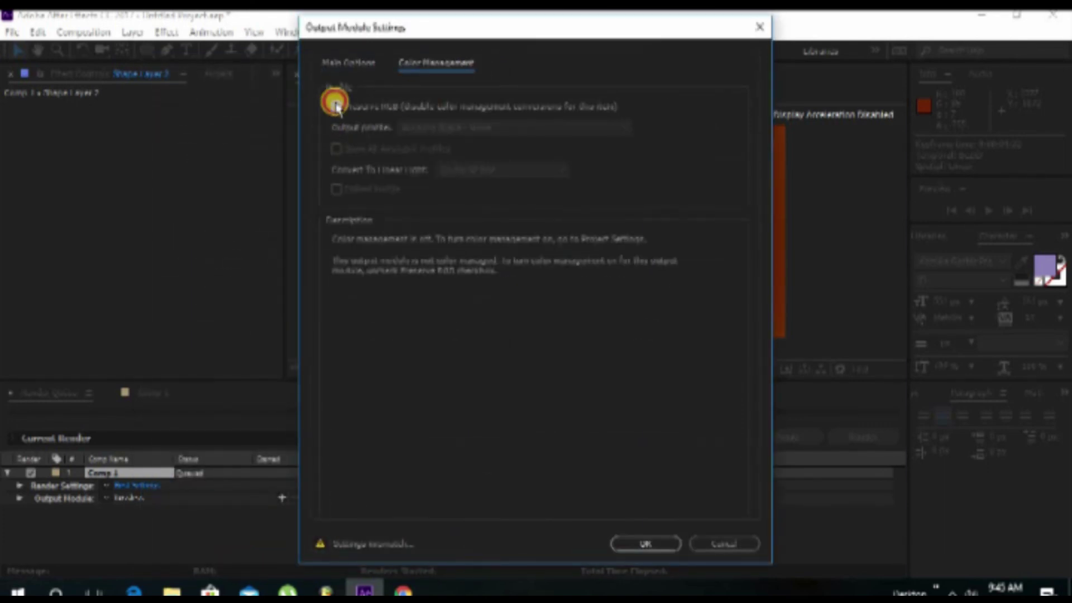
click(645, 542)
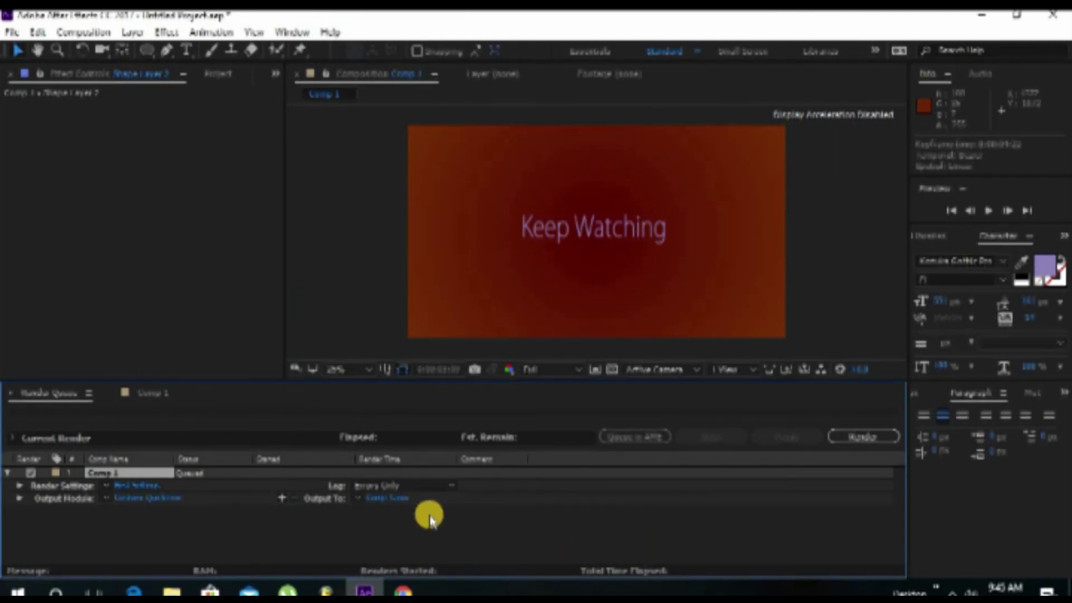
Save the output as 'shape converting.mov' in the portfolio steps folder and render Comp 1
click(395, 502)
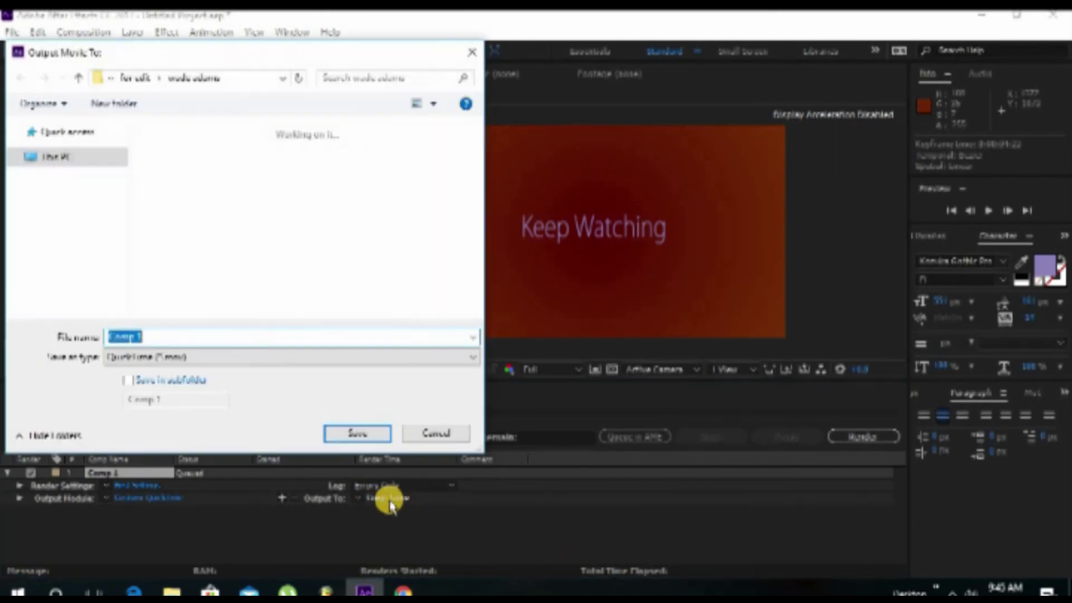
drag(123, 237, 120, 132)
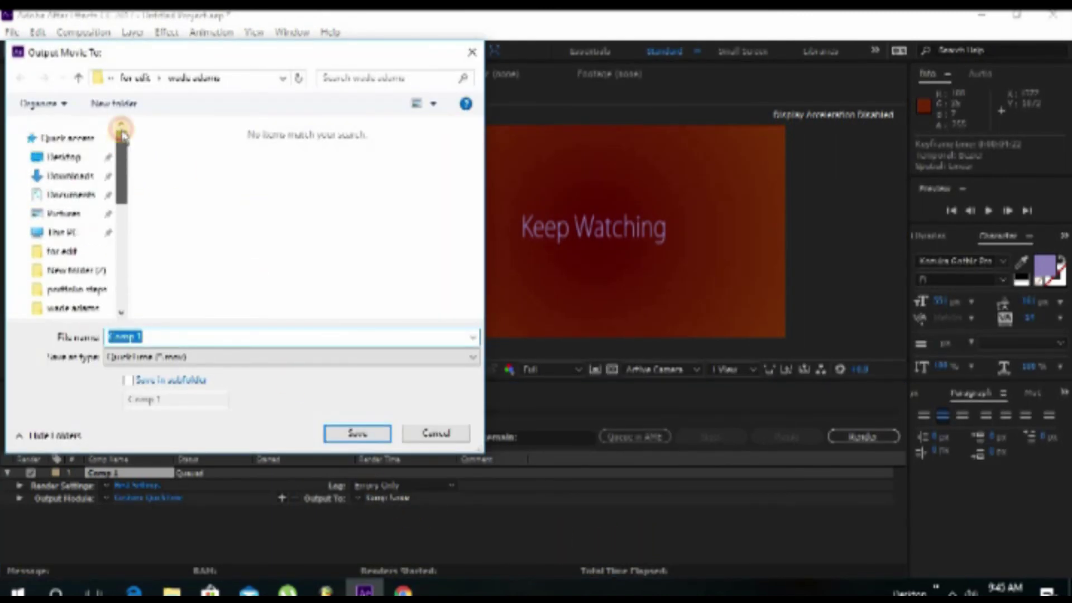
click(41, 252)
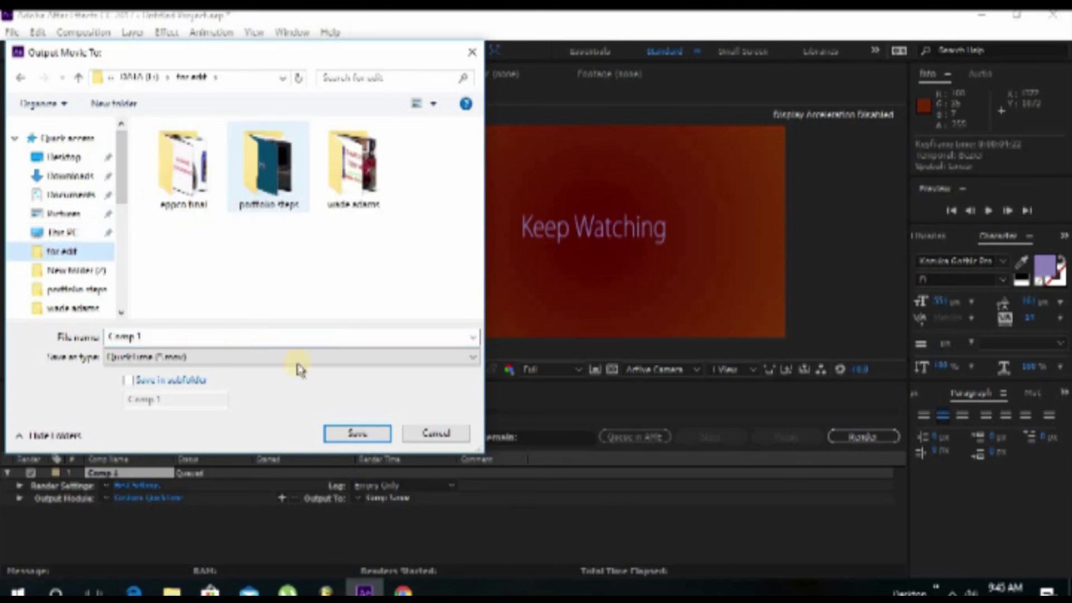
drag(182, 336, 67, 335)
text(shape)
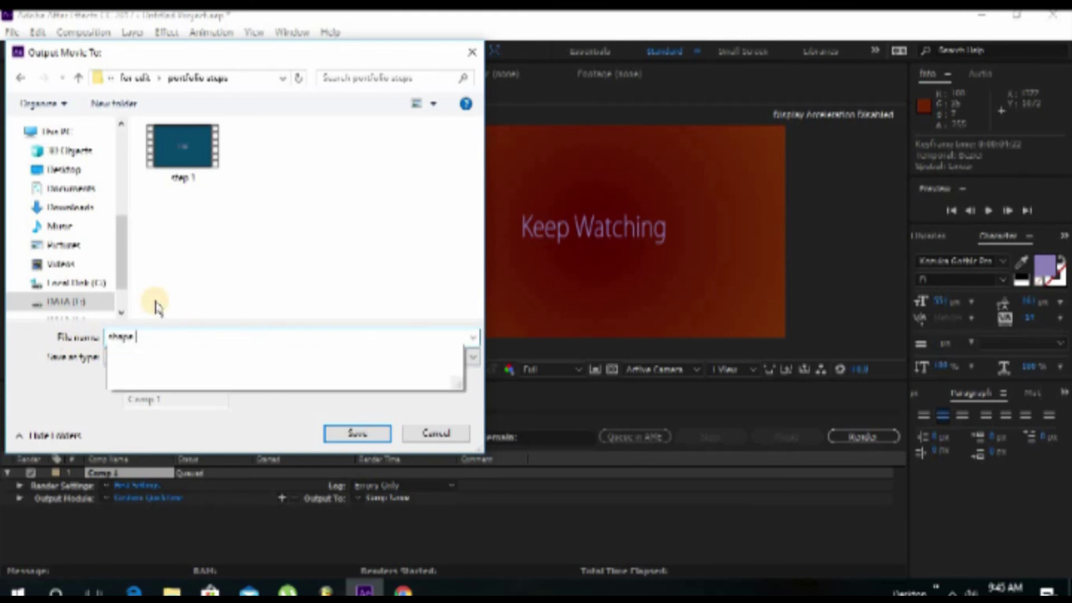
click(146, 335)
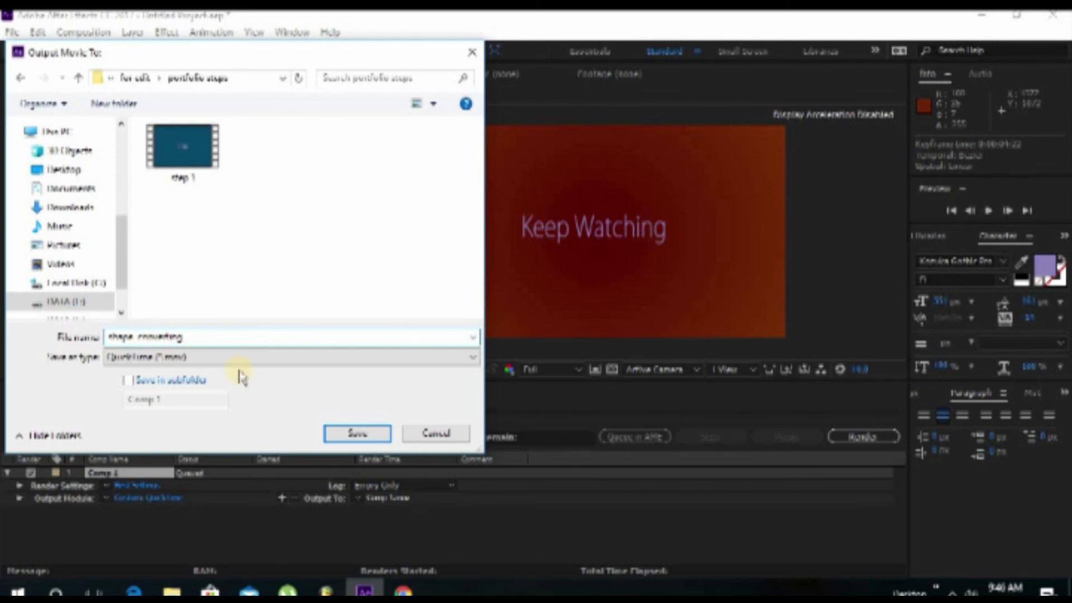
click(356, 434)
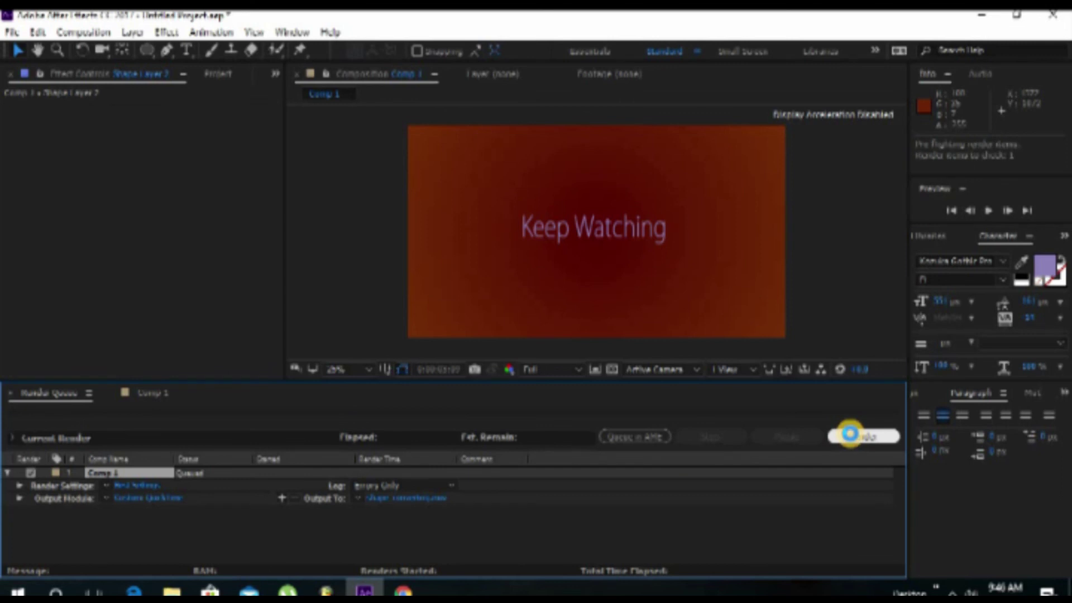
click(850, 434)
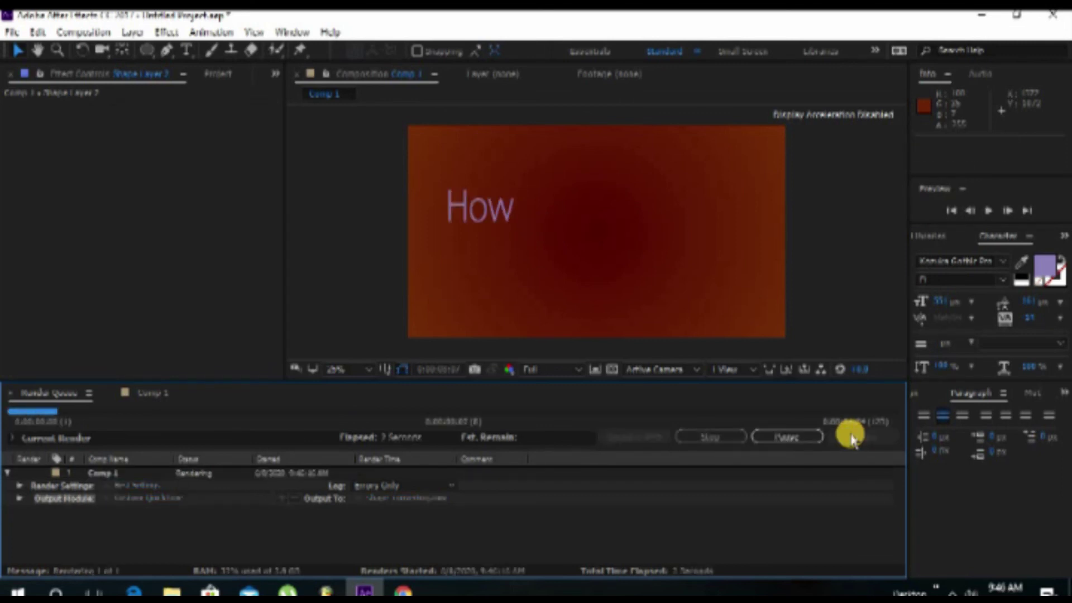